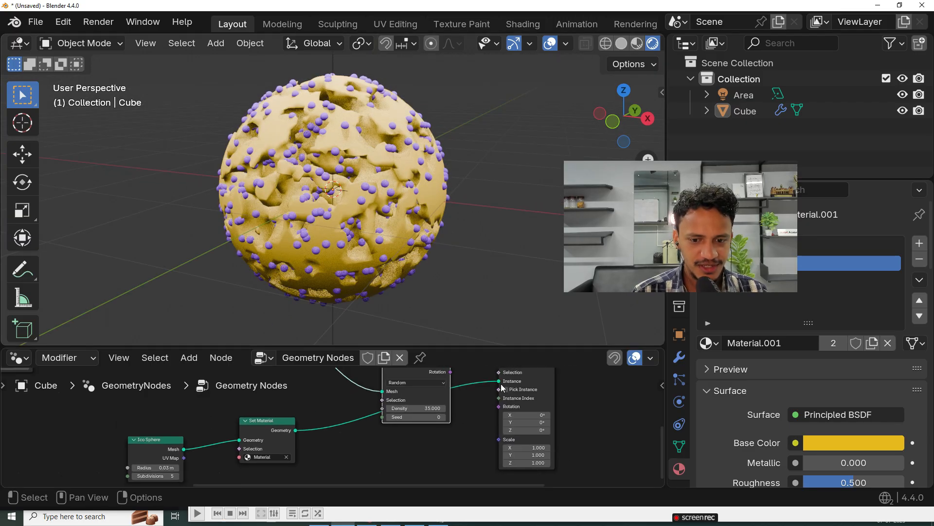
Step: Disconnect the Set Material geometry from the Instance input of the Instance on Points node and inspect the sphere
left_click_drag(500, 382, 486, 408)
left_click_drag(408, 236, 402, 244)
middle_click_drag(402, 244, 363, 191)
scroll(288, 407, "down", 2)
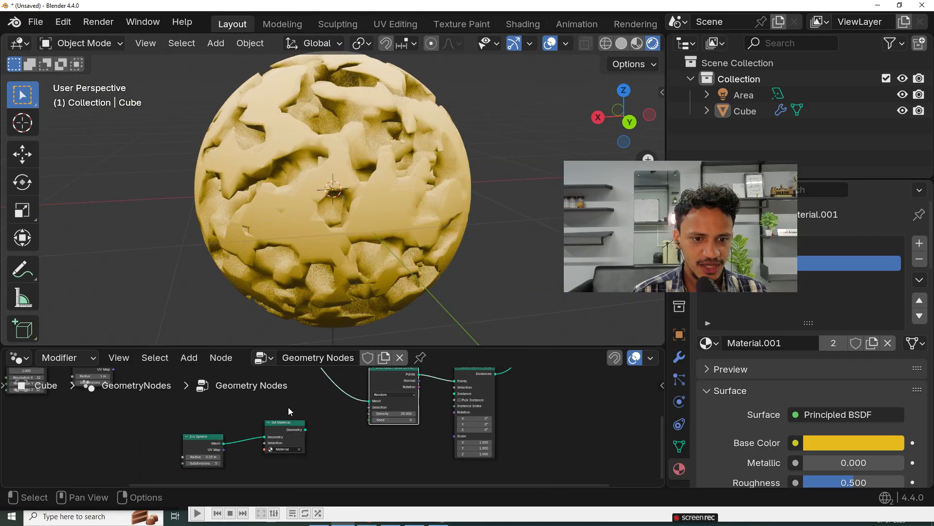
middle_click_drag(317, 223, 381, 192)
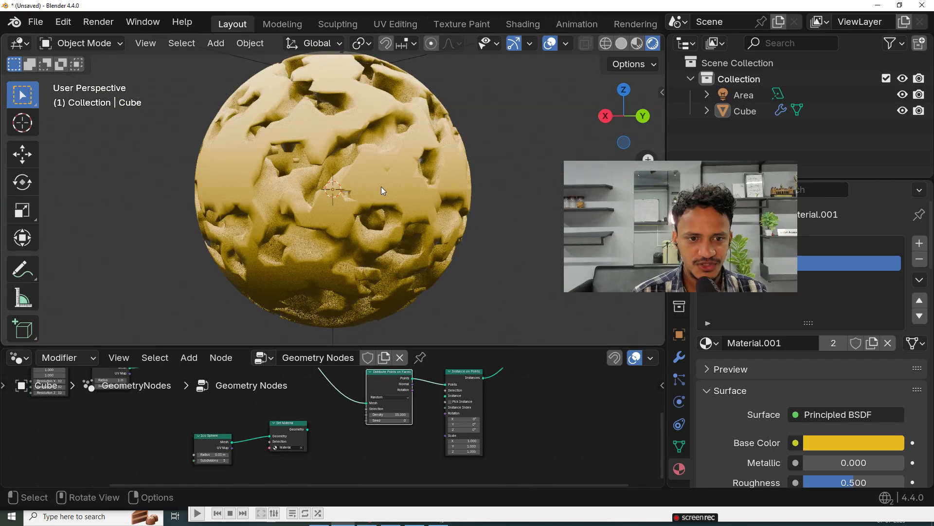
Step: Switch to Chrome and run a Google image search for "porous nanoparticles"
key("super")
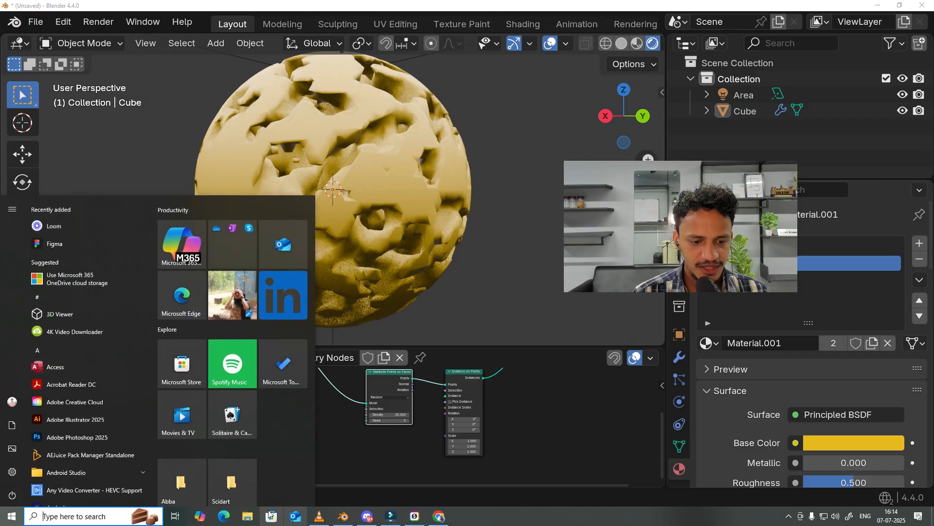
mouse_move(440, 517)
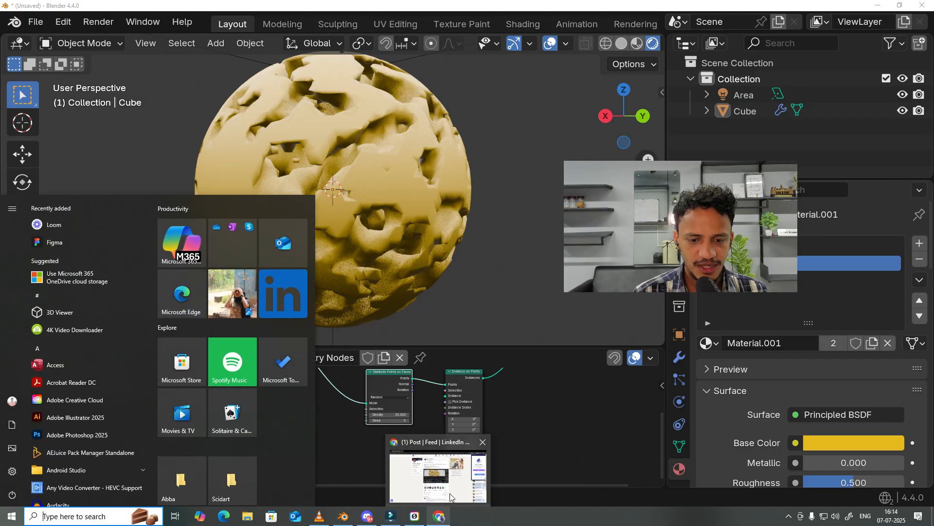
left_click(450, 492)
left_click(144, 8)
type("porous")
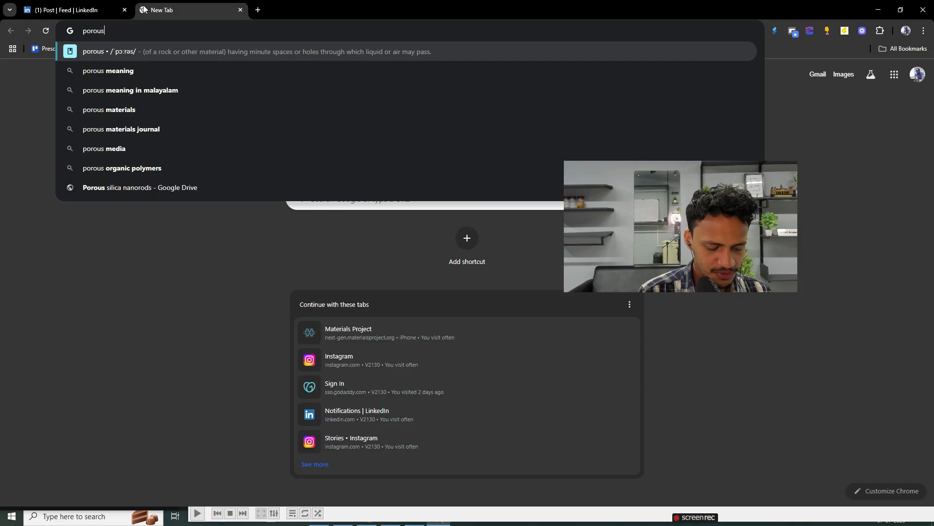
type(" nanoparticles")
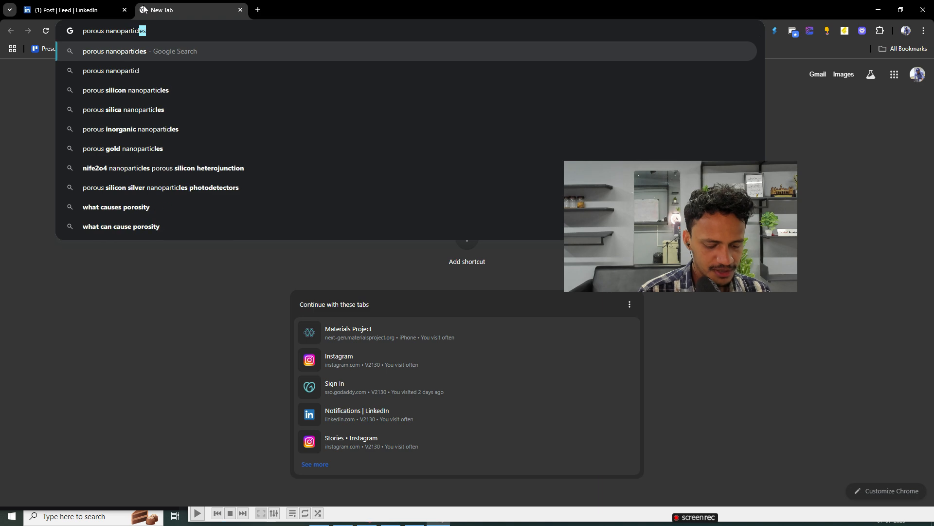
key("Return")
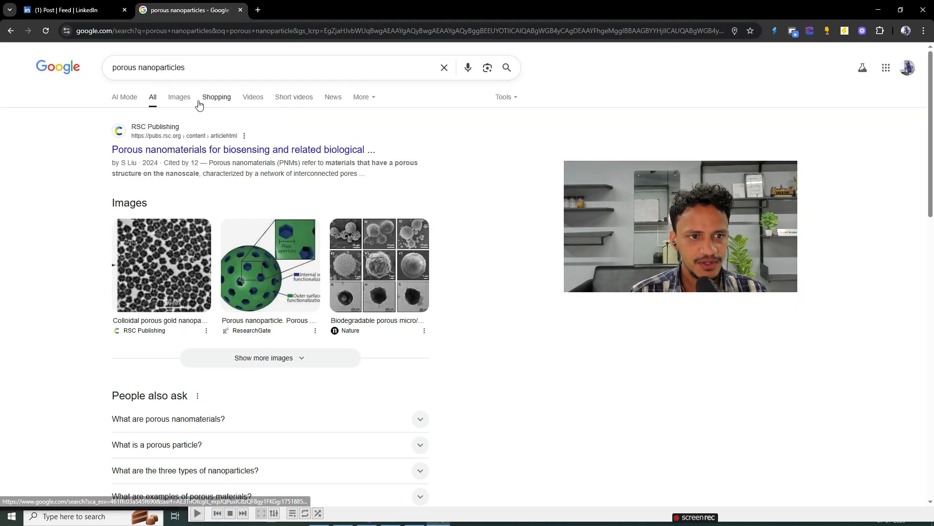
left_click(182, 98)
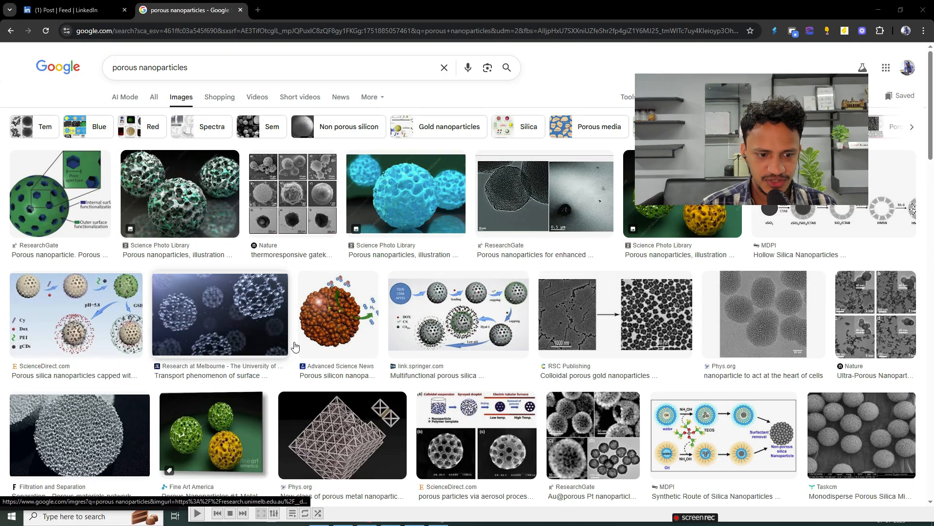
Step: Browse the porous nanoparticle images and preview the Science Photo Gallery result
scroll(395, 352, "down", 2)
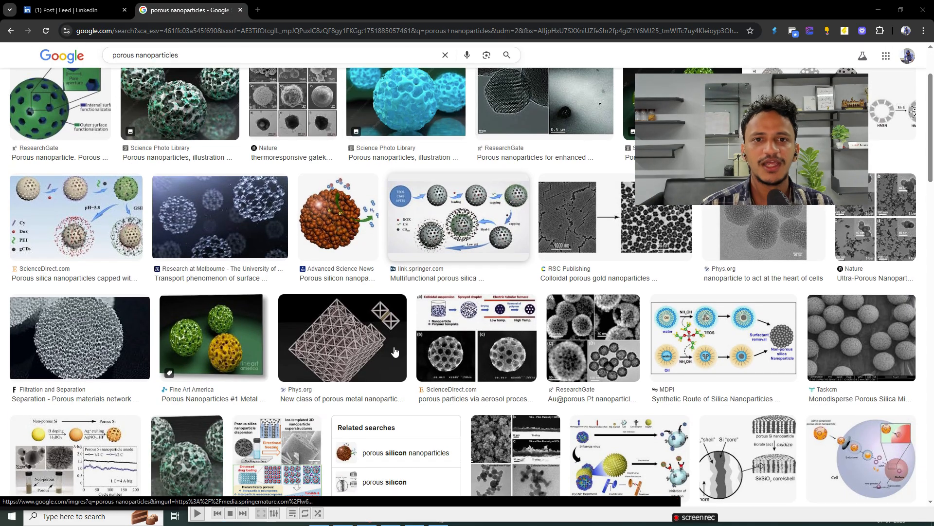
scroll(429, 311, "up", 2)
scroll(428, 311, "down", 4)
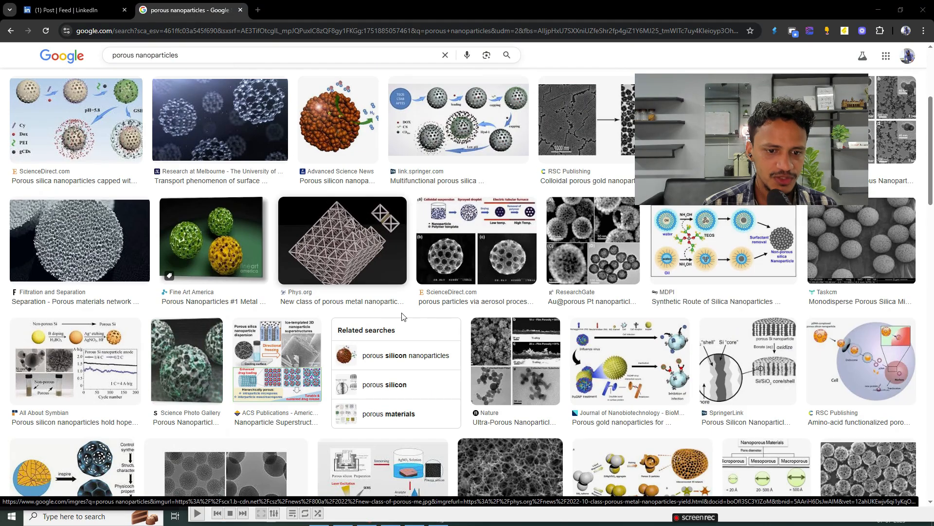
scroll(367, 354, "down", 3)
scroll(367, 354, "up", 3)
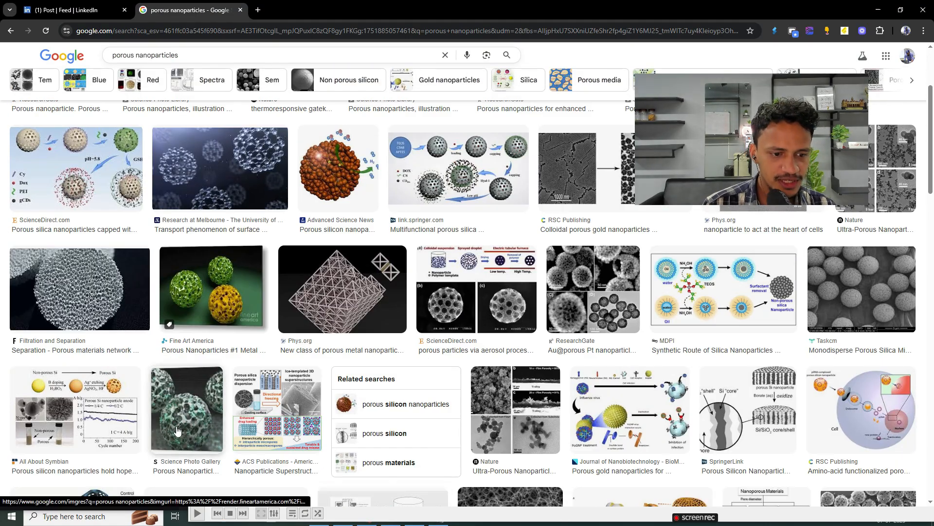
left_click(187, 409)
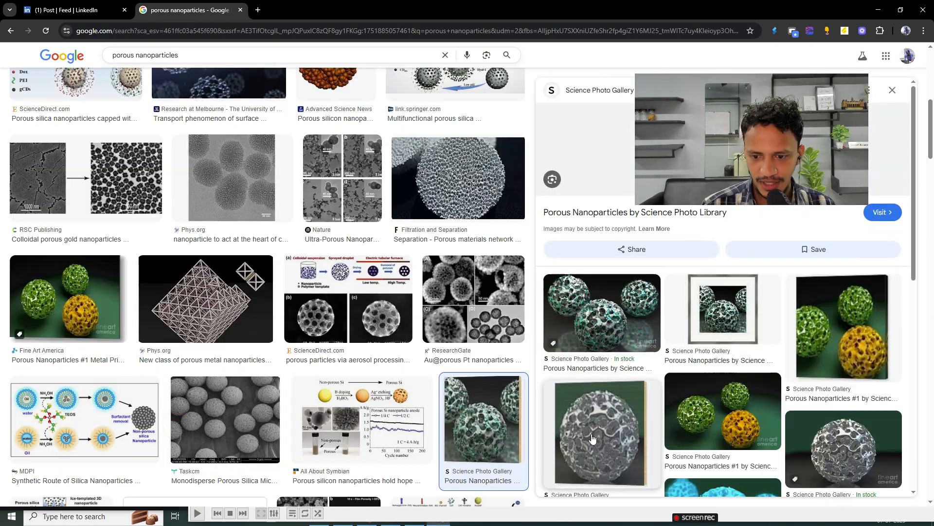
Step: Preview the Filtration and Separation image of a porous sphere and compare it with neighbouring results
scroll(316, 317, "up", 3)
left_click(464, 337)
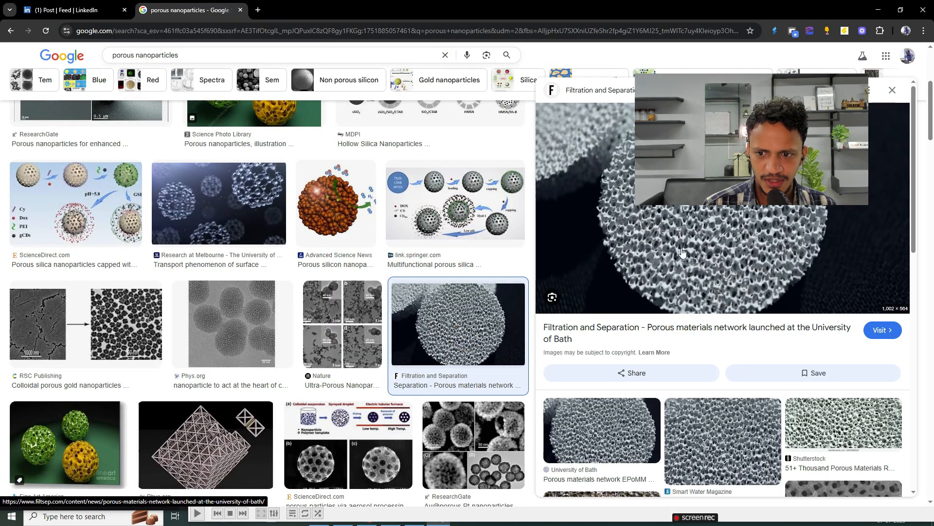
scroll(434, 317, "up", 4)
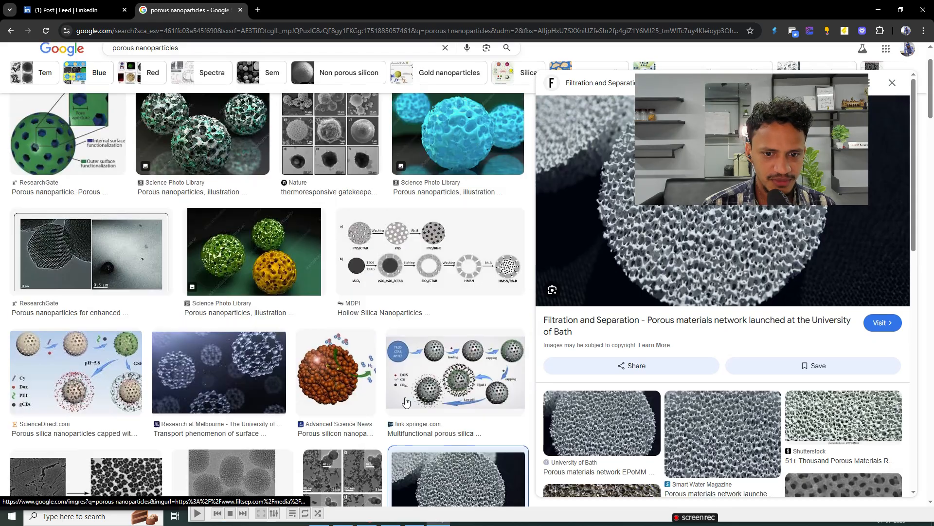
scroll(431, 256, "down", 5)
scroll(384, 336, "up", 5)
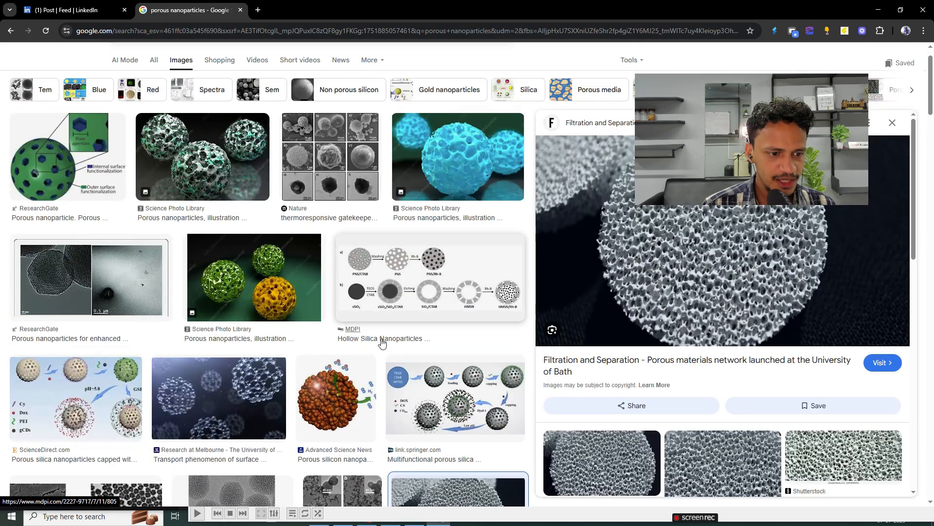
Step: Preview the ScienceDirect image of capped porous silica nanoparticles and examine further porous structures among the results
left_click(94, 412)
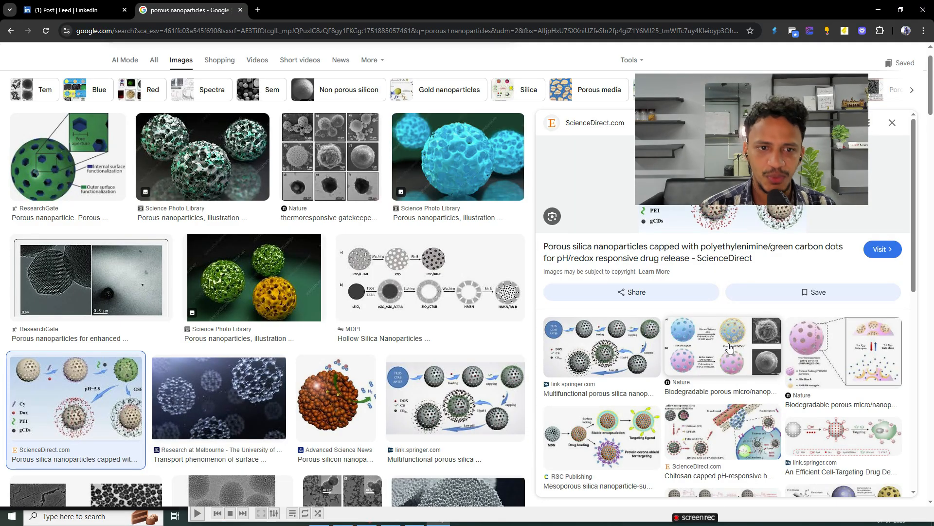
scroll(335, 358, "down", 6)
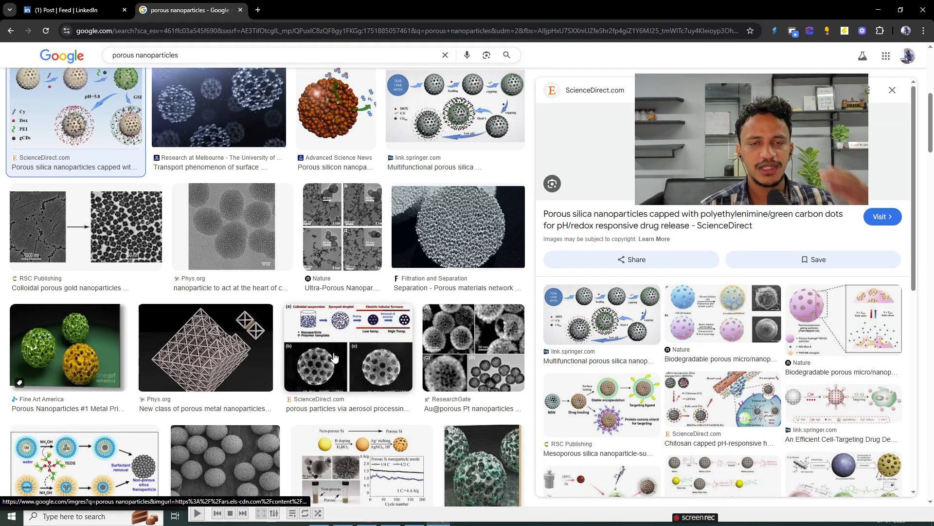
scroll(334, 358, "down", 12)
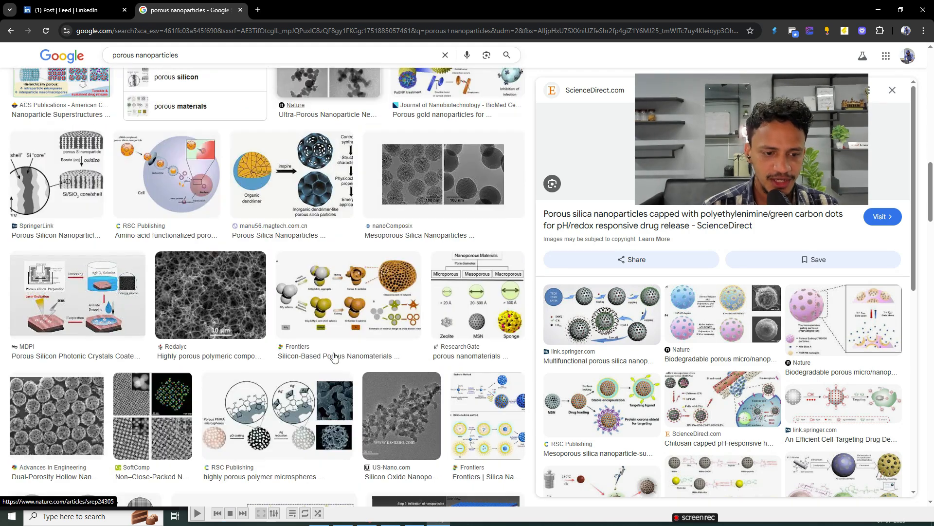
scroll(334, 358, "down", 8)
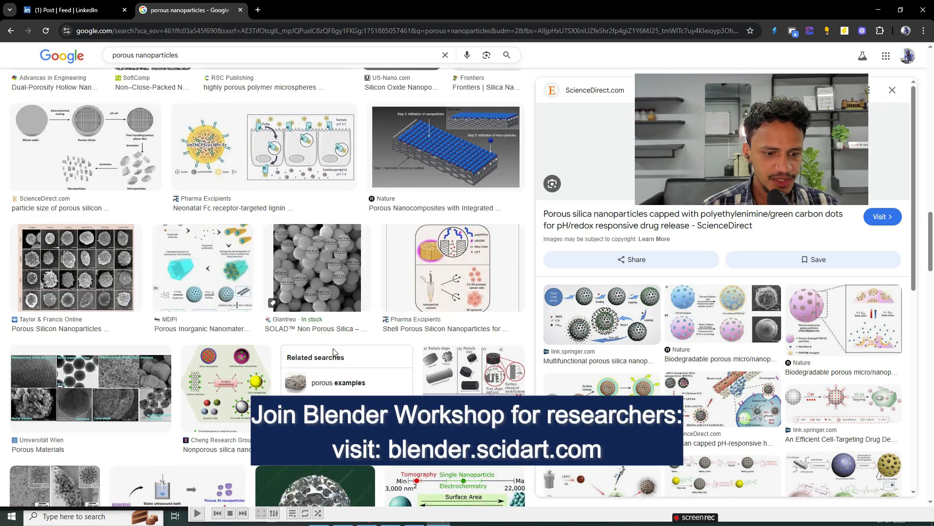
scroll(334, 352, "down", 5)
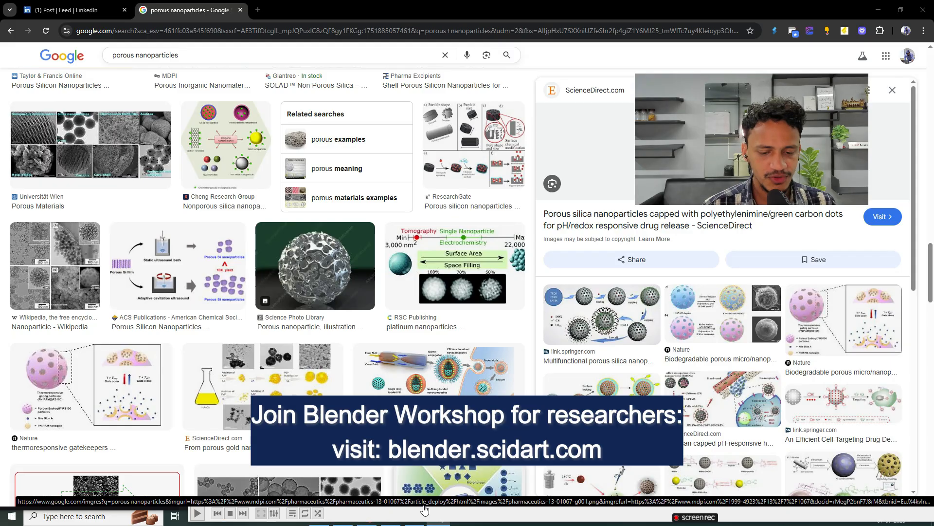
Step: Switch back to Blender and examine the porous sphere in the viewport
key("super")
left_click(343, 513)
scroll(473, 162, "down", 5)
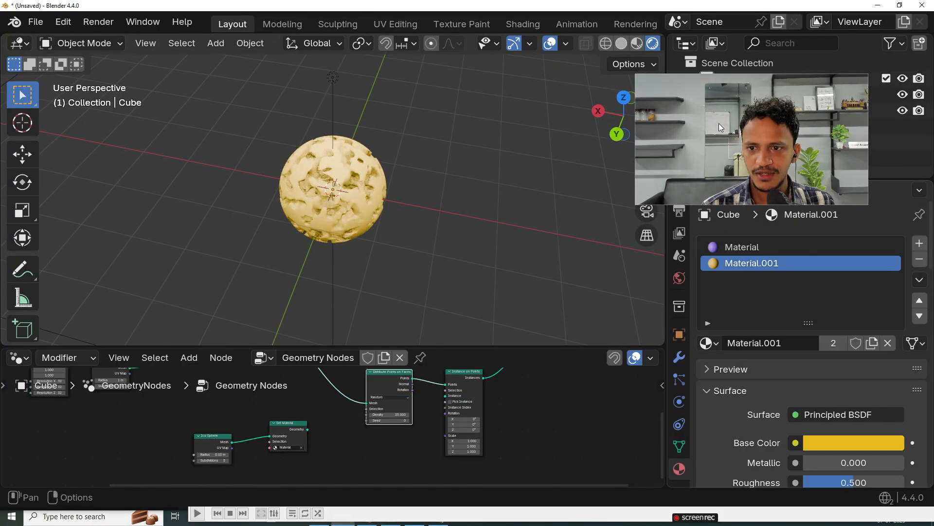
scroll(387, 206, "down", 3)
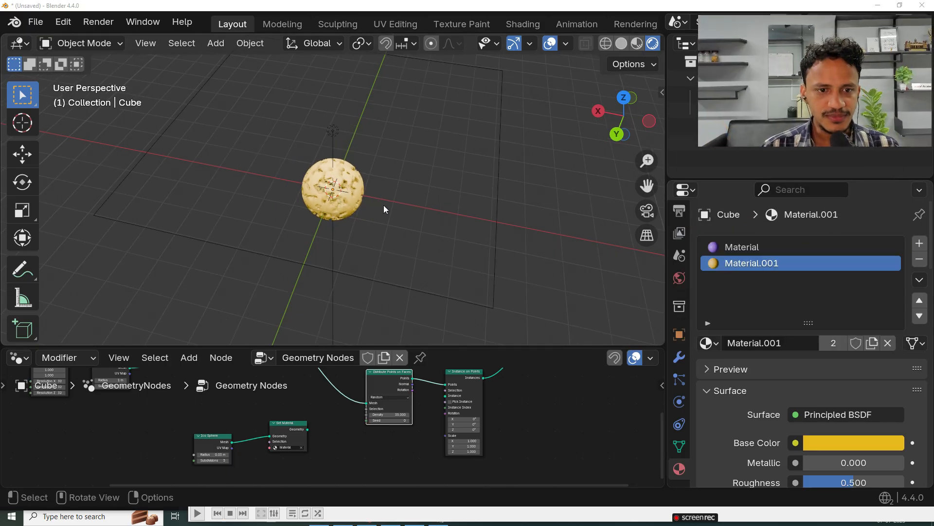
scroll(370, 212, "up", 8)
middle_click_drag(358, 218, 374, 177)
Step: Enlarge the node editor and move the Color Ramp's white stop to position 0.761
left_click_drag(358, 347, 358, 249)
middle_click_drag(286, 358, 453, 429)
scroll(448, 428, "down", 4)
scroll(331, 393, "up", 5)
middle_click_drag(150, 414, 314, 424)
scroll(403, 422, "up", 4)
scroll(285, 367, "up", 3)
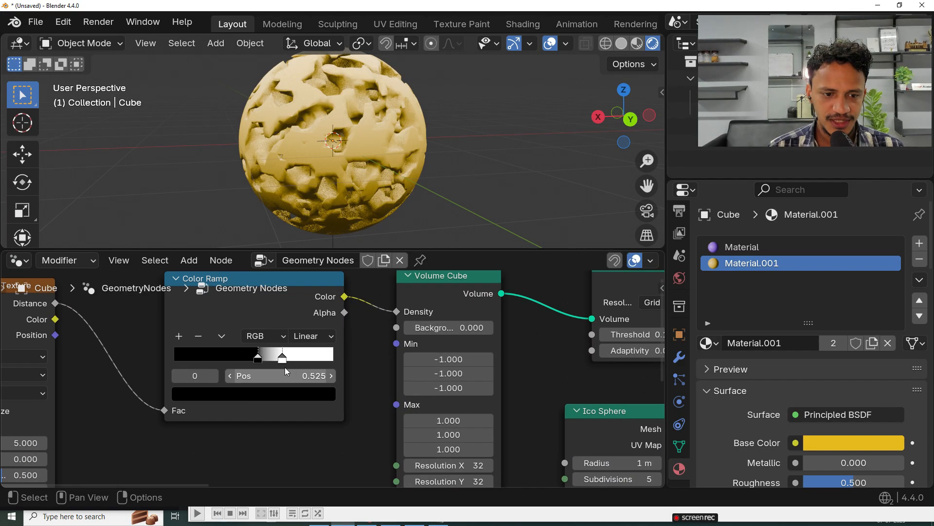
left_click_drag(264, 350, 287, 351)
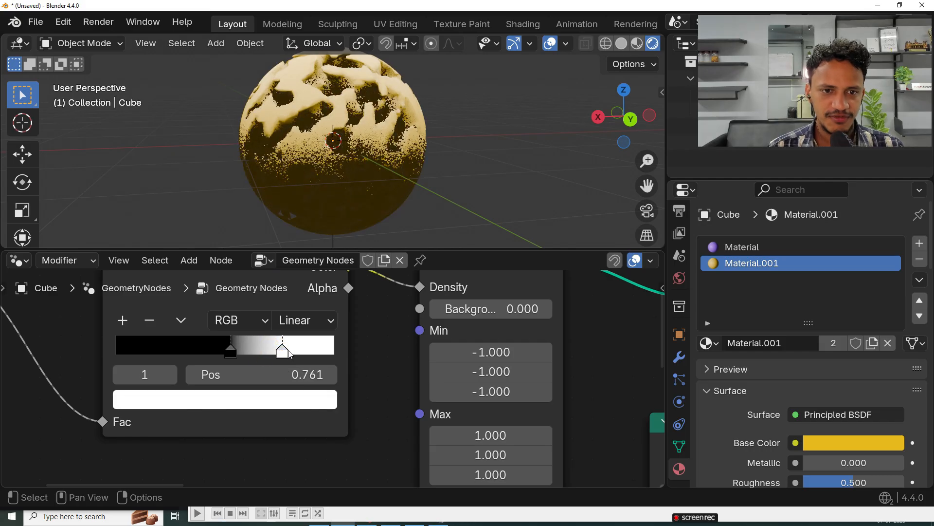
Step: Move the Color Ramp's white stop close to the ramp's white end and its black stop to 0.555
middle_click_drag(480, 192, 441, 210)
left_click_drag(288, 351, 325, 351)
mouse_move(231, 354)
left_mouse_down()
mouse_move(151, 350)
mouse_move(237, 352)
left_mouse_up()
scroll(389, 189, "up", 2)
middle_click_drag(390, 189, 375, 229)
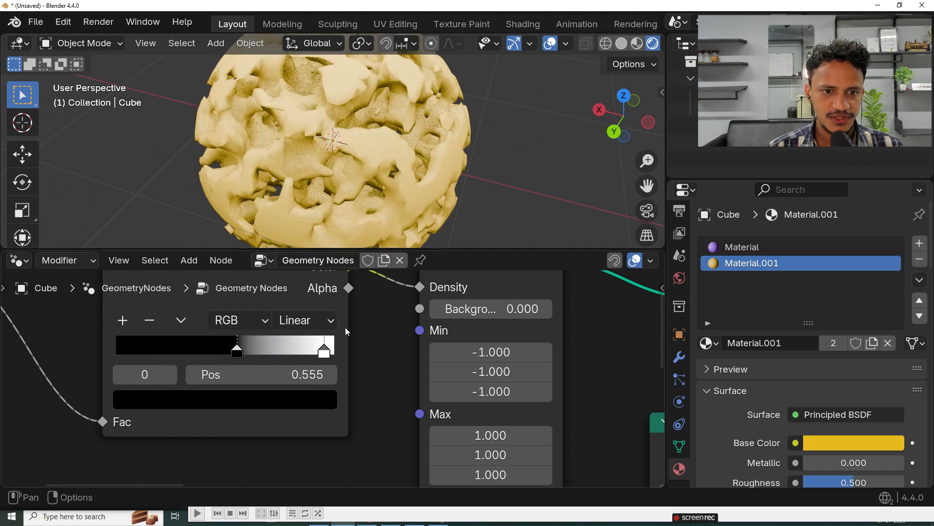
Step: Set the first Max value of the Volume Cube node to -0.100 and view the sphere from another angle
scroll(526, 379, "down", 5)
middle_click_drag(526, 379, 380, 332)
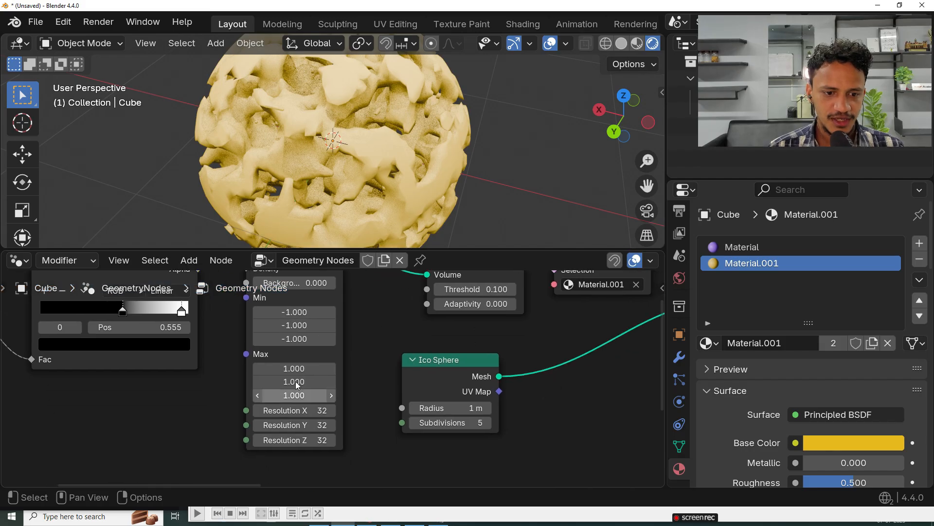
left_click_drag(298, 368, 276, 368)
middle_click_drag(266, 246, 316, 171)
Step: Try a second Max value of 6.200 on the Volume Cube node, inspect the shape, and undo the change
left_click_drag(309, 385, 378, 386)
middle_click_drag(389, 134, 191, 130)
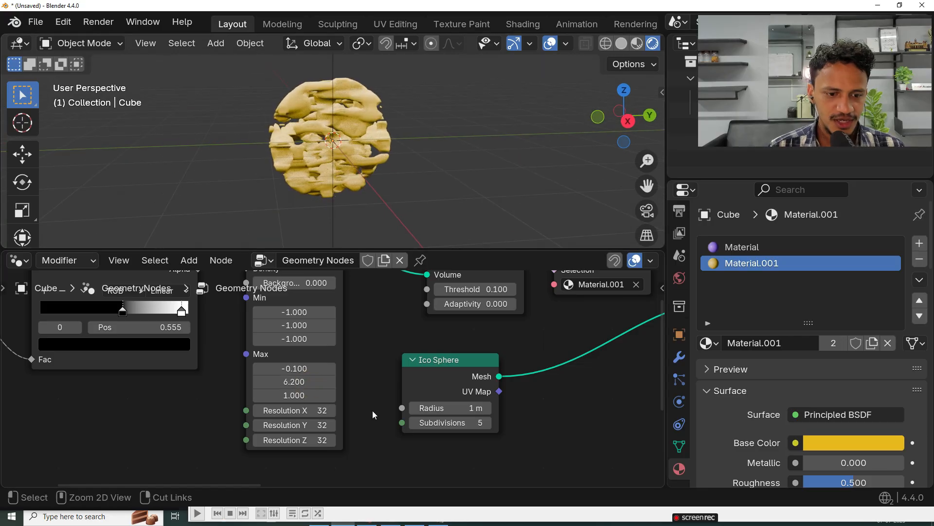
key("ctrl+z")
Step: Try a radius of 1.6 m on the Ico Sphere node that feeds the Intersect boolean, and undo the change
scroll(373, 411, "down", 1)
middle_click_drag(398, 385, 246, 443)
middle_click_drag(367, 415, 285, 362)
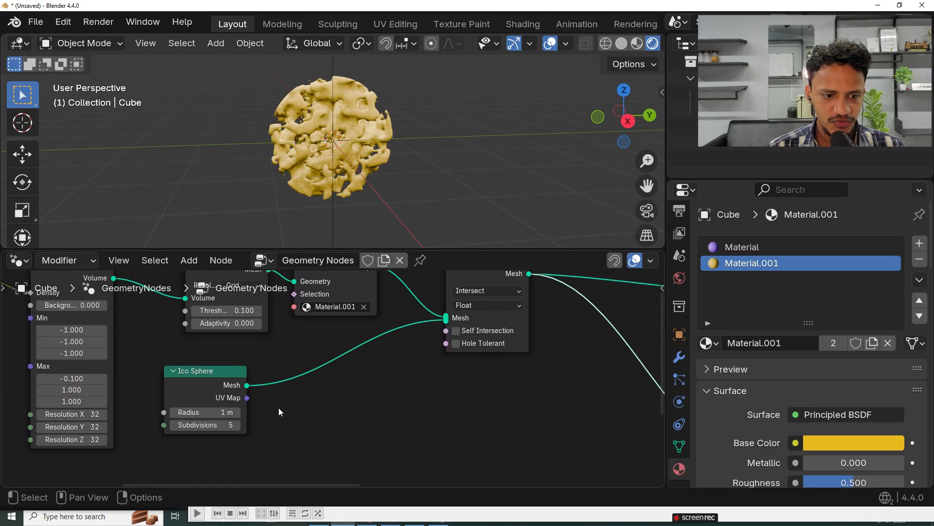
scroll(274, 414, "up", 1)
middle_click_drag(270, 417, 342, 403)
left_click_drag(271, 402, 294, 403)
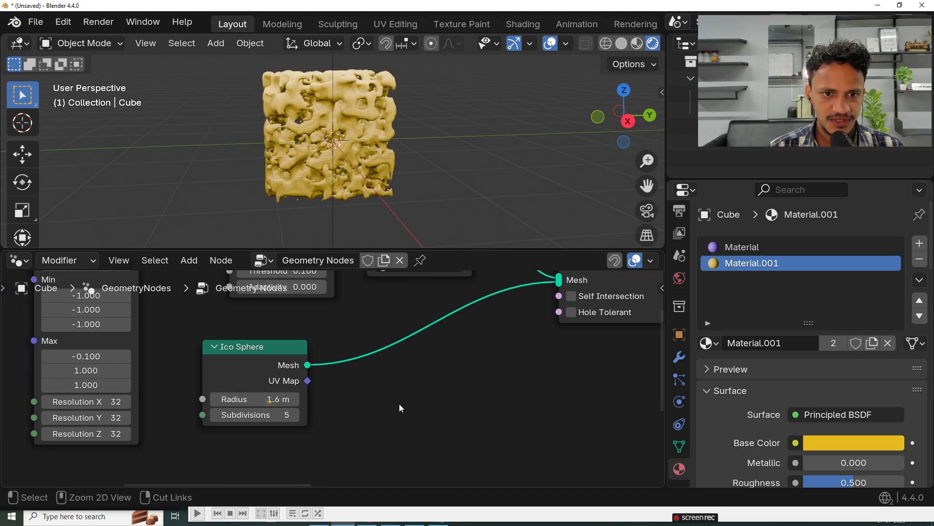
key("ctrl+z")
Step: Delete all nodes from the Geometry Nodes tree
middle_click_drag(525, 383, 311, 434)
scroll(407, 384, "down", 9)
middle_click_drag(408, 385, 475, 396)
scroll(475, 396, "down", 5)
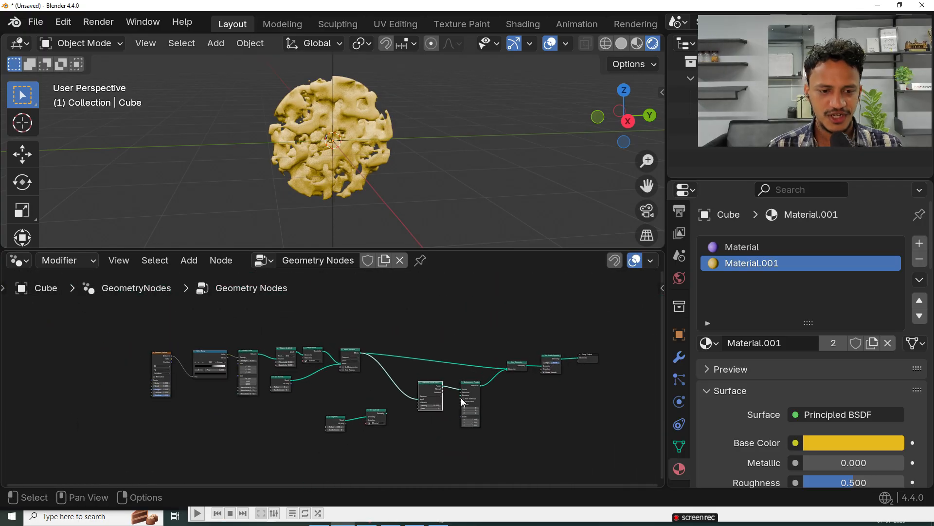
left_click_drag(104, 449, 635, 299)
key("x")
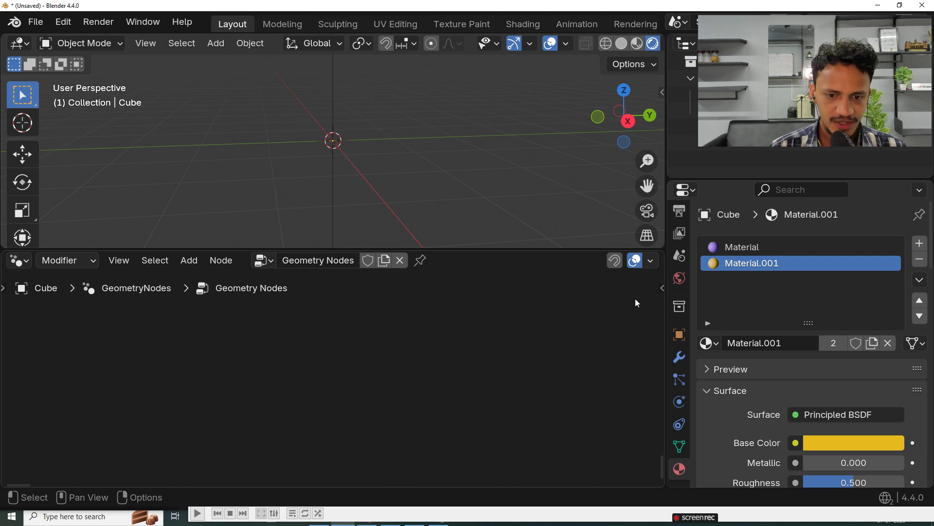
Step: Add a new cube mesh to the scene
middle_click_drag(492, 109, 495, 146)
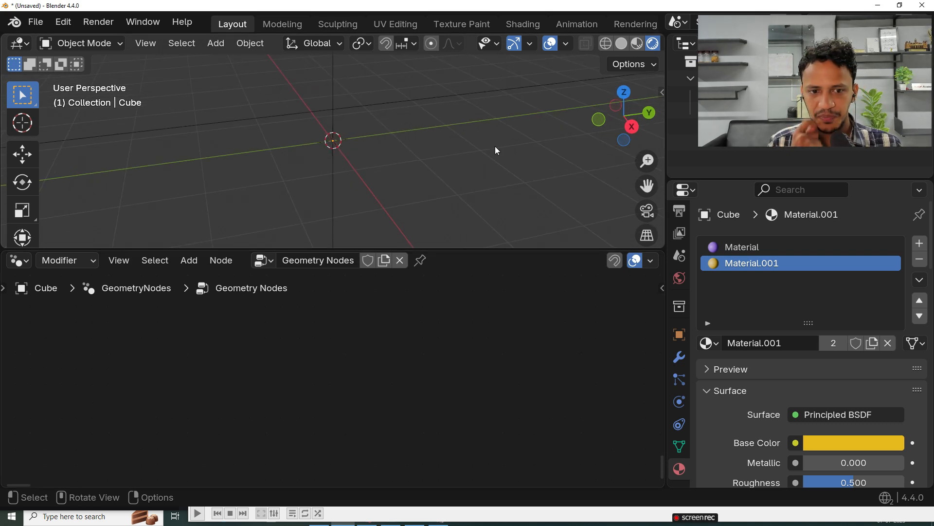
key("shift+a")
mouse_move(392, 137)
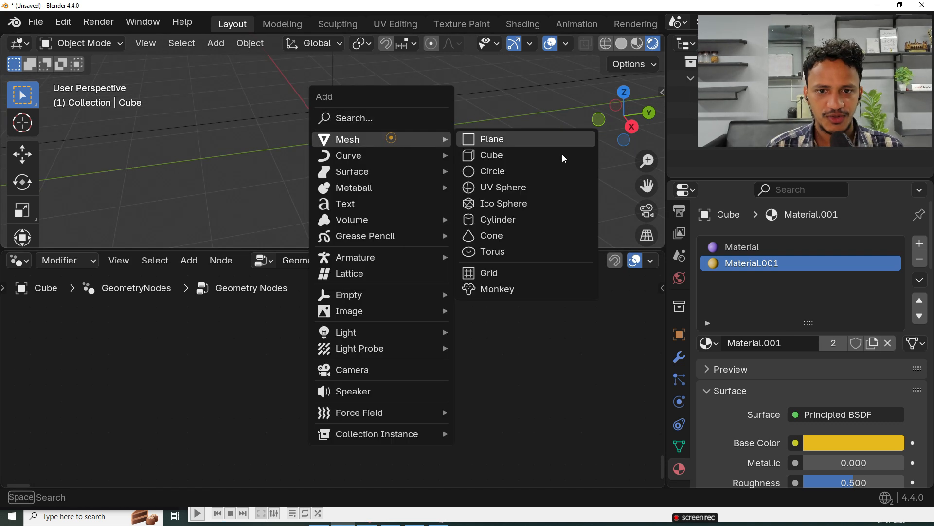
left_click(492, 156)
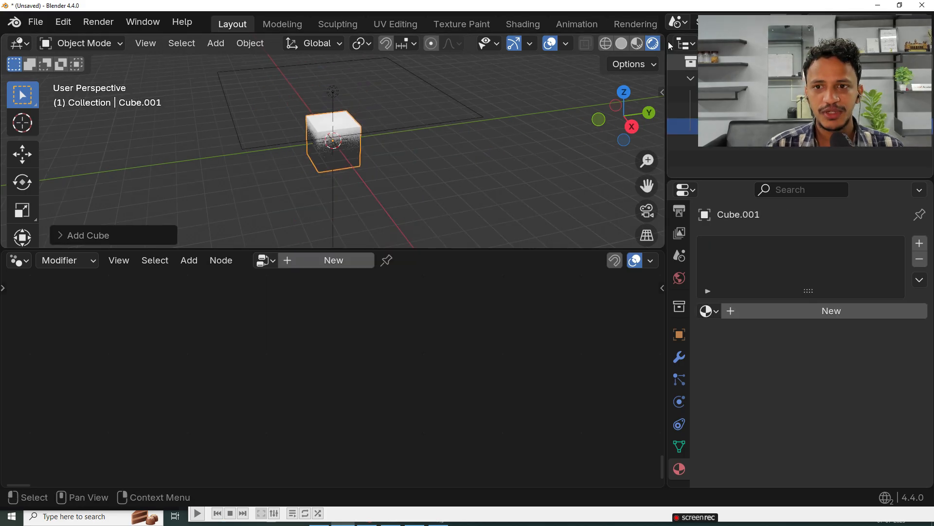
Step: Switch the viewport to Material Preview shading and bring the cube and its area light into view
left_click(637, 45)
scroll(409, 179, "up", 4)
middle_click_drag(396, 183, 411, 155)
scroll(403, 163, "down", 2)
scroll(342, 147, "down", 3)
Step: Delete the area light above the cube
left_click(336, 110)
scroll(336, 110, "down", 2)
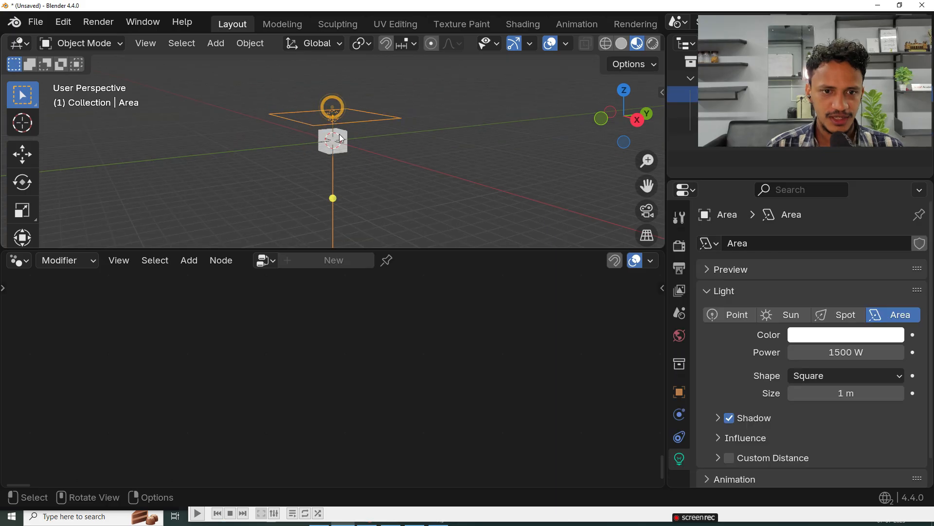
left_click(22, 153)
left_click_drag(333, 77, 333, 15)
scroll(332, 121, "up", 7)
key("Delete")
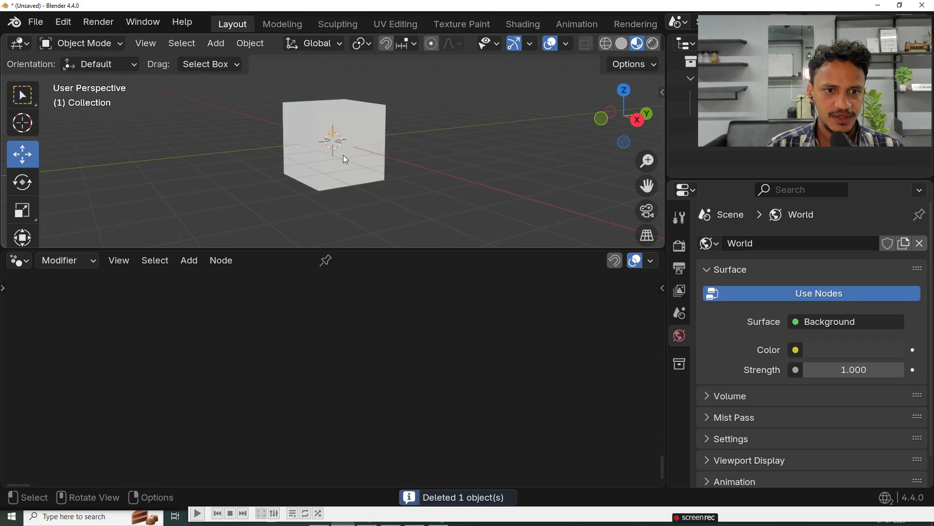
Step: Create a new geometry node tree for the cube in the Geometry Node Editor
left_click(342, 167)
middle_click_drag(340, 180, 321, 234)
left_click(19, 261)
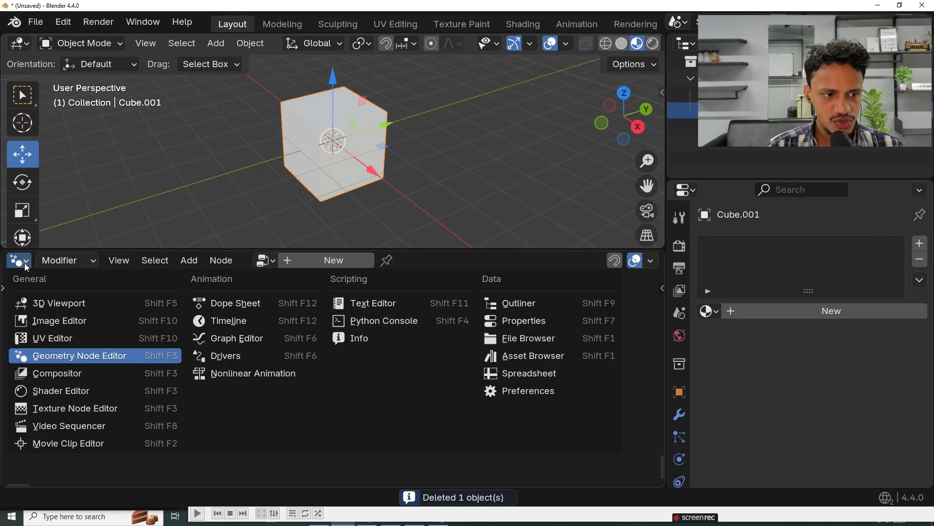
left_click(20, 263)
left_click(20, 263)
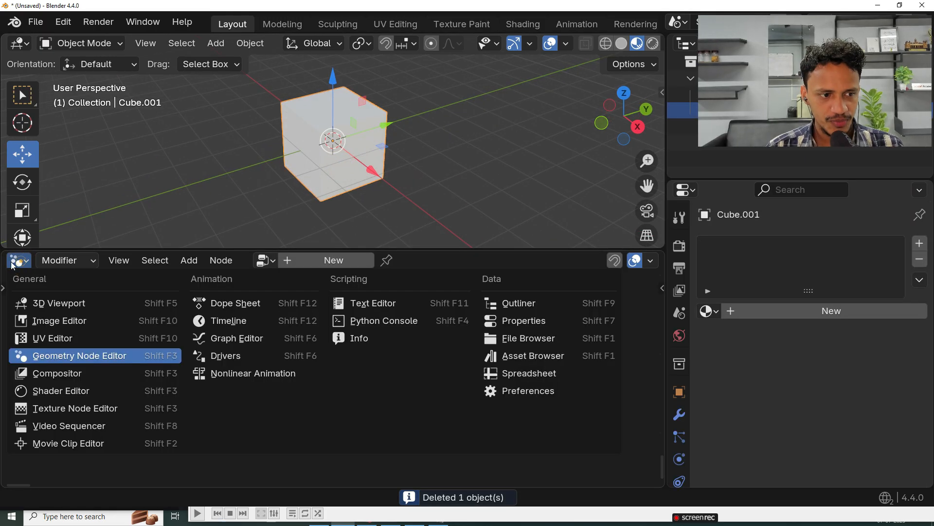
left_click(76, 356)
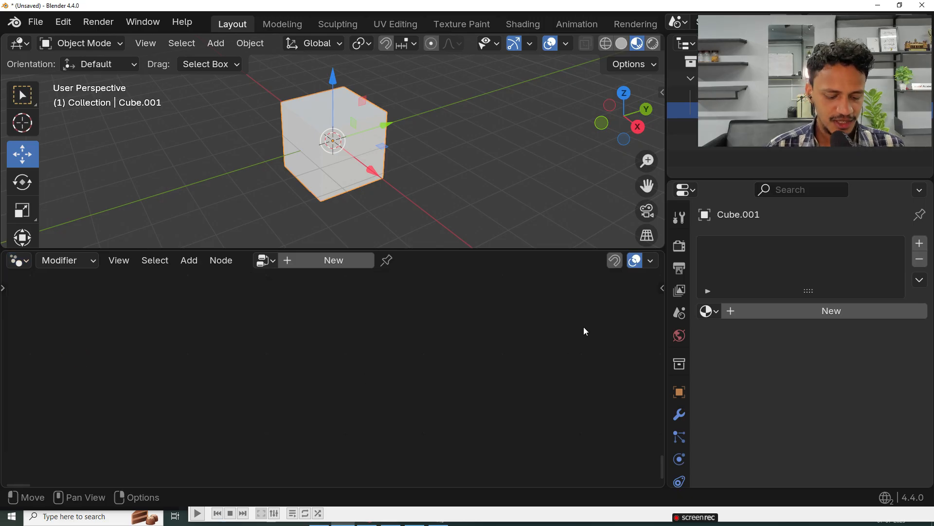
key("shift+space")
left_click(440, 301)
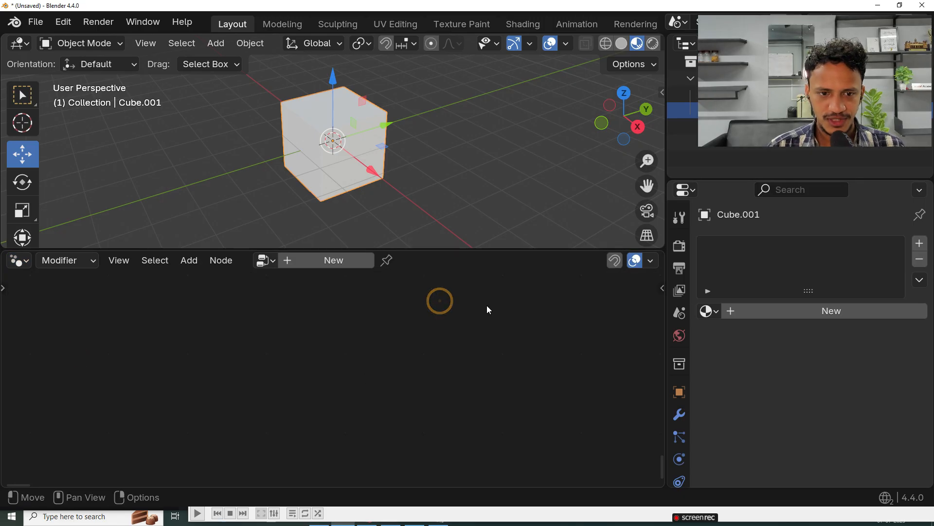
left_click(321, 259)
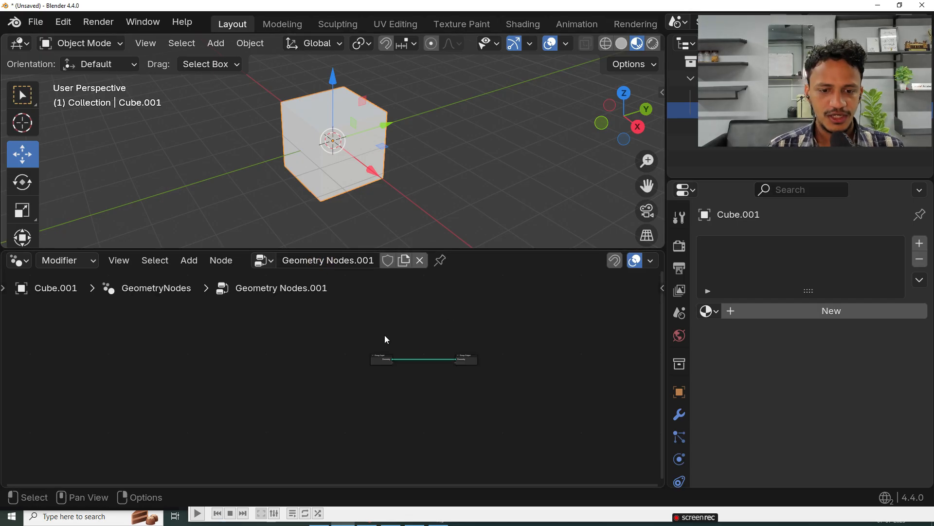
Step: Move the Group Input and Group Output nodes far apart to make room for new nodes between them
scroll(430, 361, "up", 3)
scroll(538, 329, "up", 4)
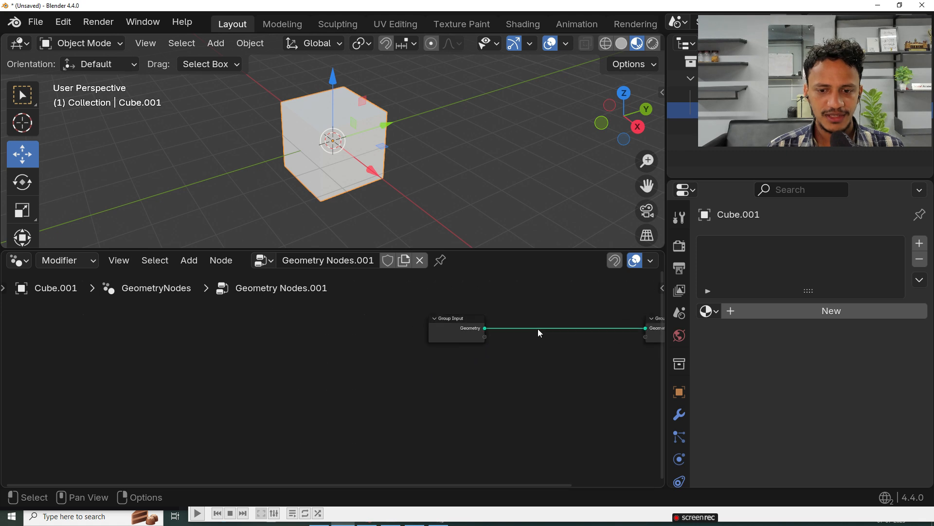
middle_click_drag(564, 345, 219, 390)
left_click_drag(471, 372, 590, 350)
left_click_drag(151, 347, 62, 357)
left_click_drag(579, 338, 600, 370)
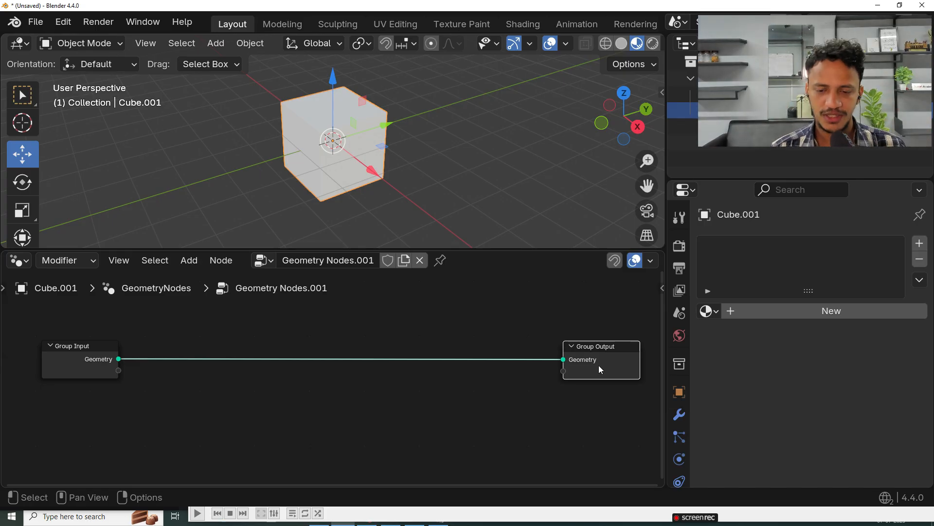
scroll(445, 321, "down", 2)
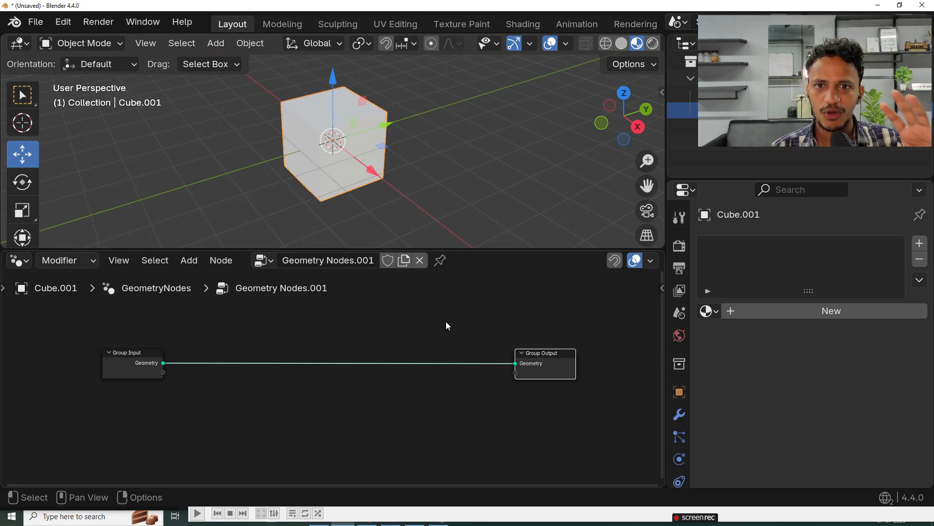
left_click_drag(116, 395, 598, 340)
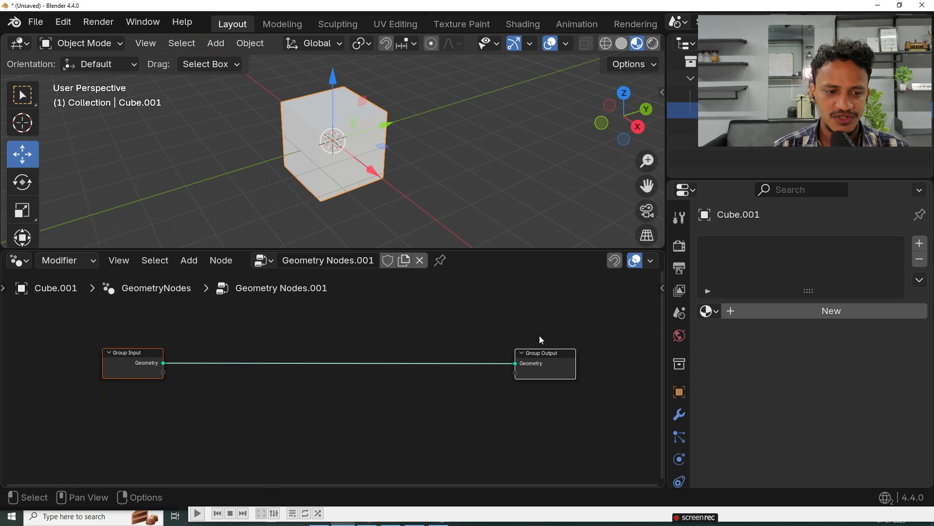
scroll(358, 392, "up", 1)
left_click(349, 402)
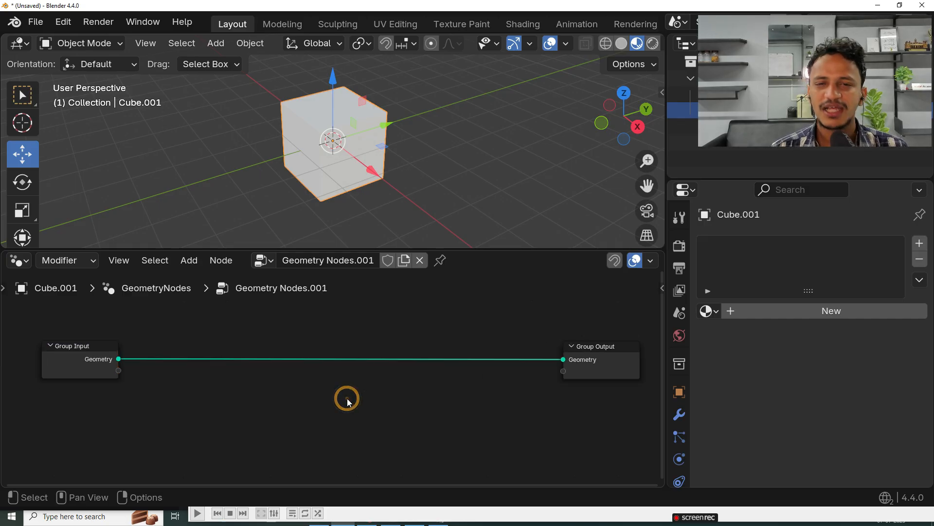
scroll(348, 402, "down", 1)
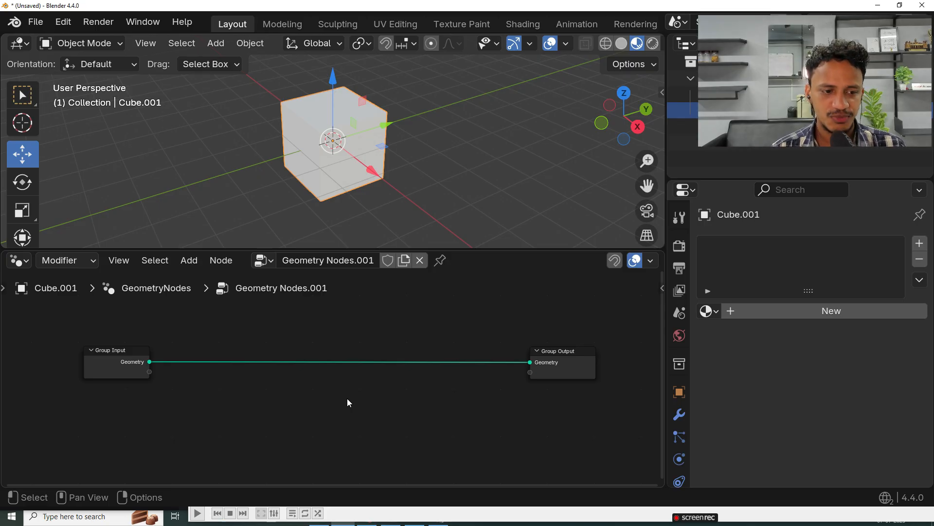
scroll(346, 376, "up", 1)
scroll(347, 376, "down", 1)
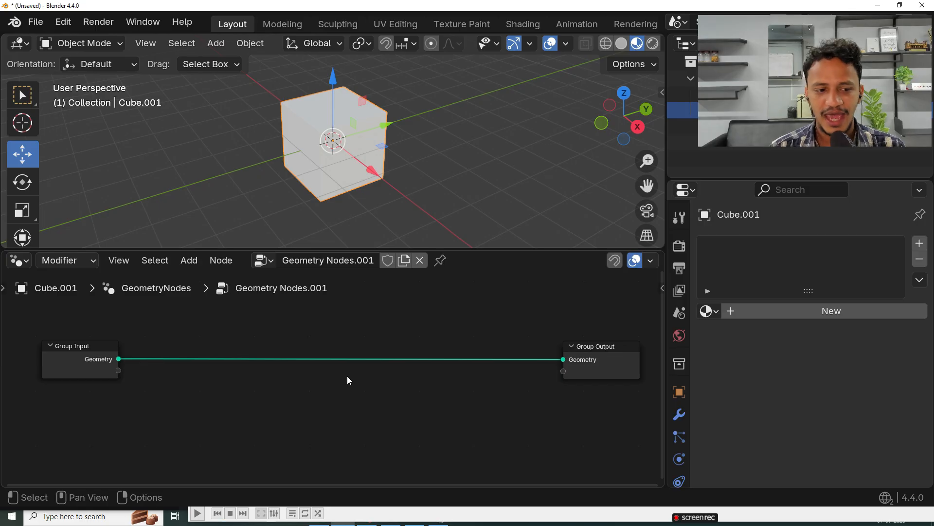
scroll(348, 380, "down", 2)
scroll(349, 380, "up", 1)
left_click(349, 380)
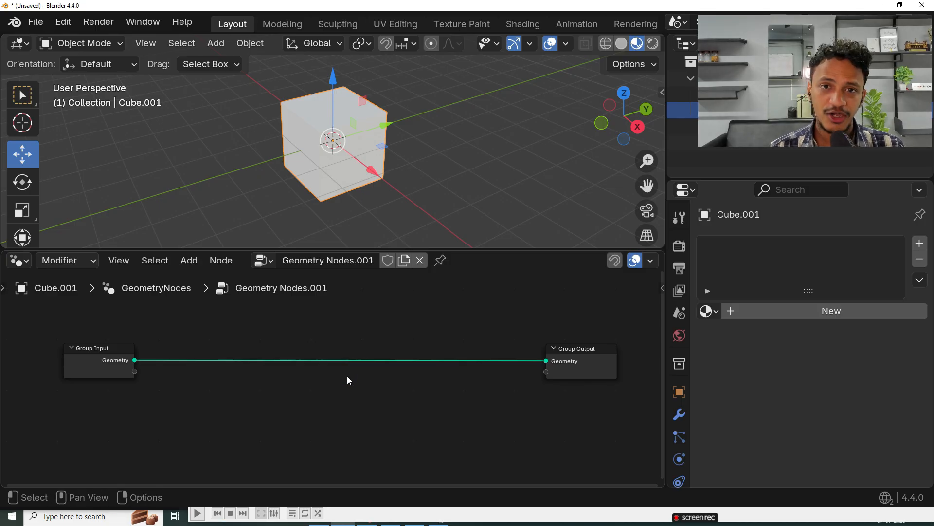
Step: Add a Volume Cube node below the link between Group Input and Group Output
key("shift+a")
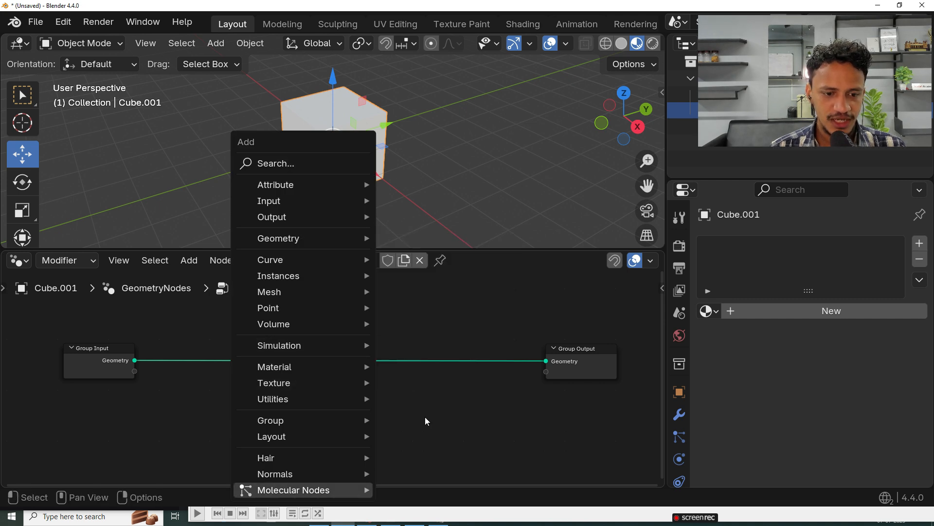
key("shift+a")
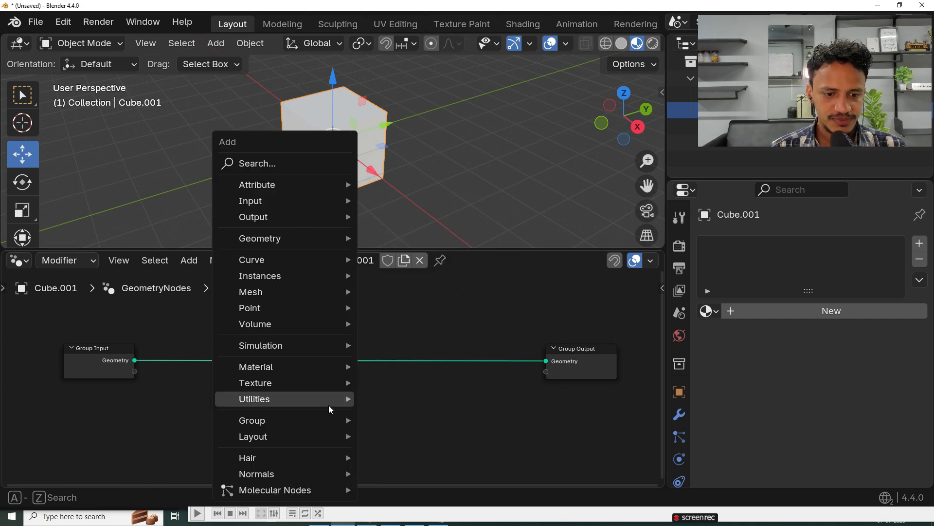
left_click(267, 164)
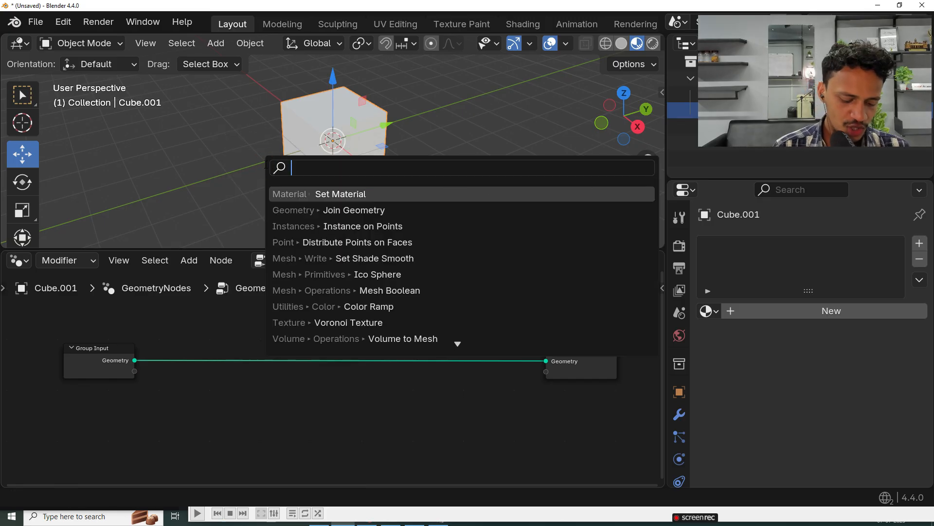
type("volume")
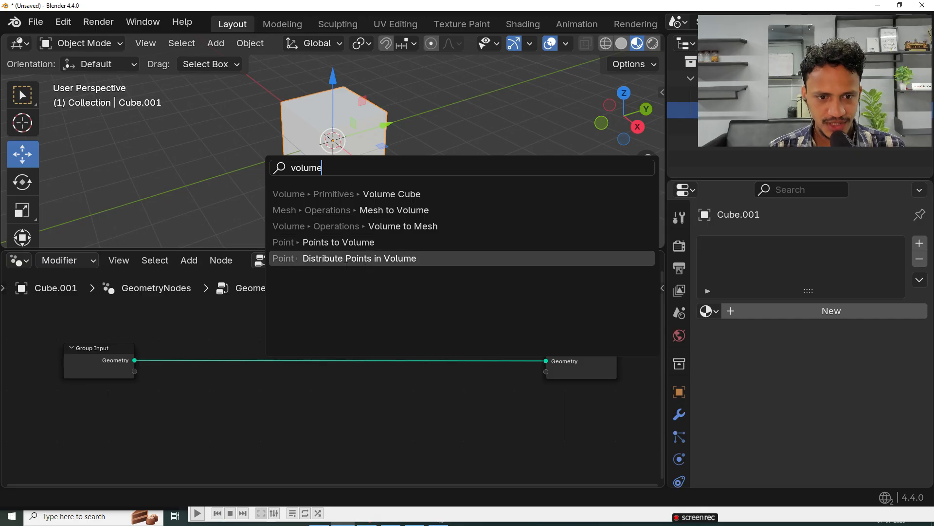
left_click(394, 194)
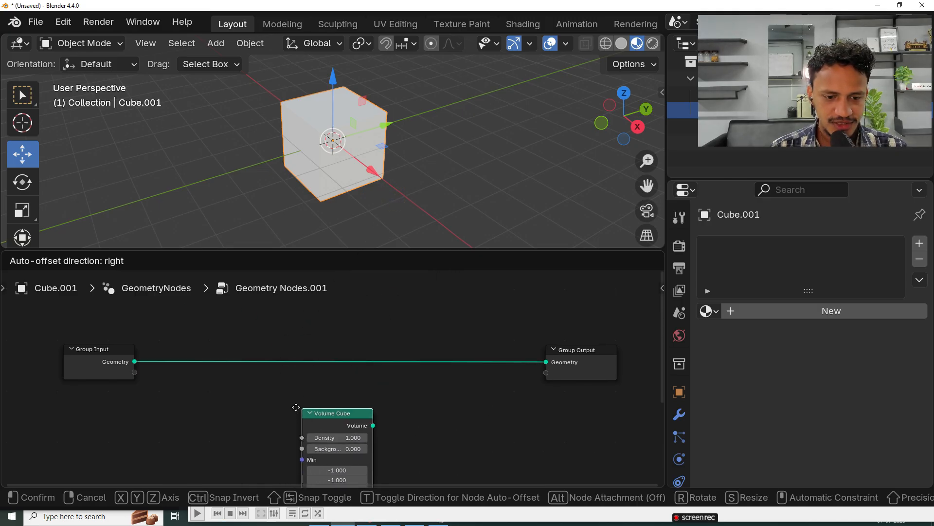
left_click(303, 395)
scroll(463, 387, "down", 5)
scroll(397, 404, "up", 2)
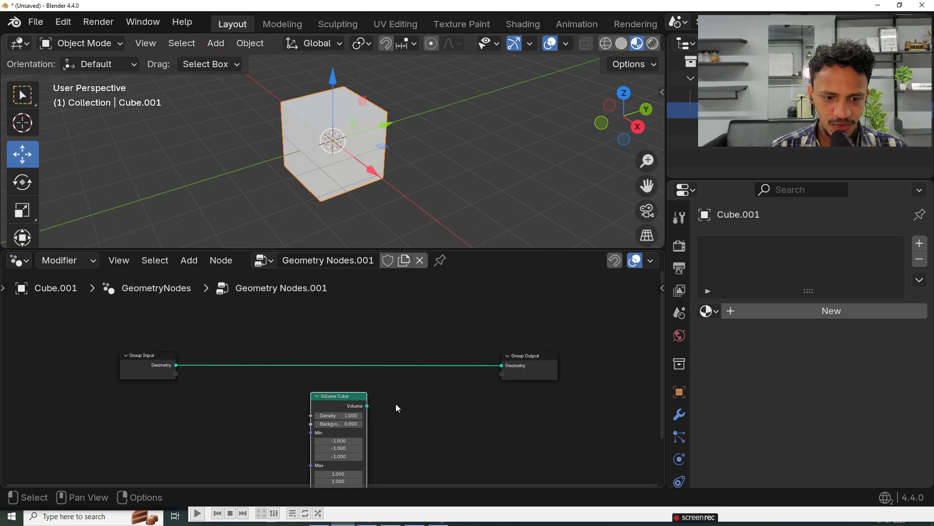
Step: Rearrange the nodes and connect the Volume Cube's Volume output to the Group Output's Geometry input in place of the Group Input
middle_click_drag(437, 402, 444, 363)
middle_click_drag(375, 377, 426, 382)
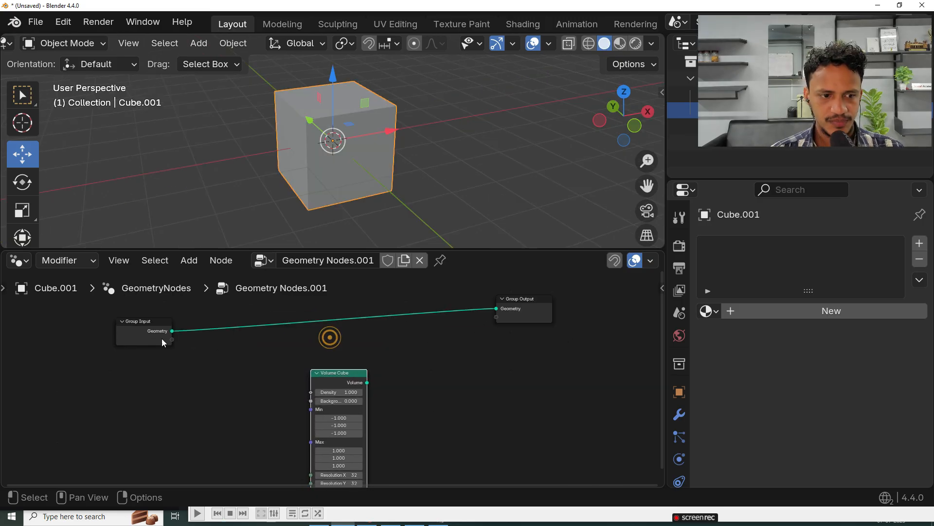
left_click_drag(161, 337, 145, 323)
middle_click_drag(389, 387, 390, 376)
left_click_drag(325, 370, 321, 349)
scroll(427, 319, "up", 1)
middle_click_drag(366, 352, 361, 373)
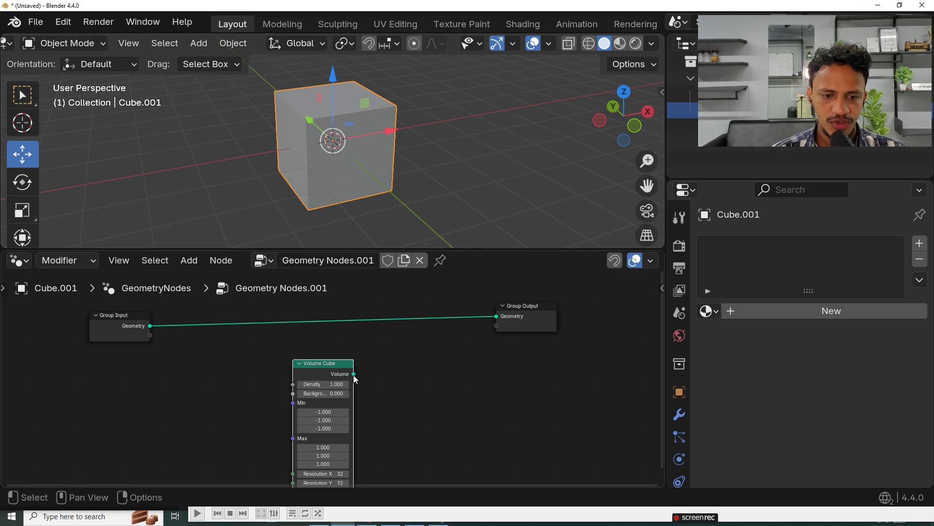
left_click_drag(353, 373, 506, 327)
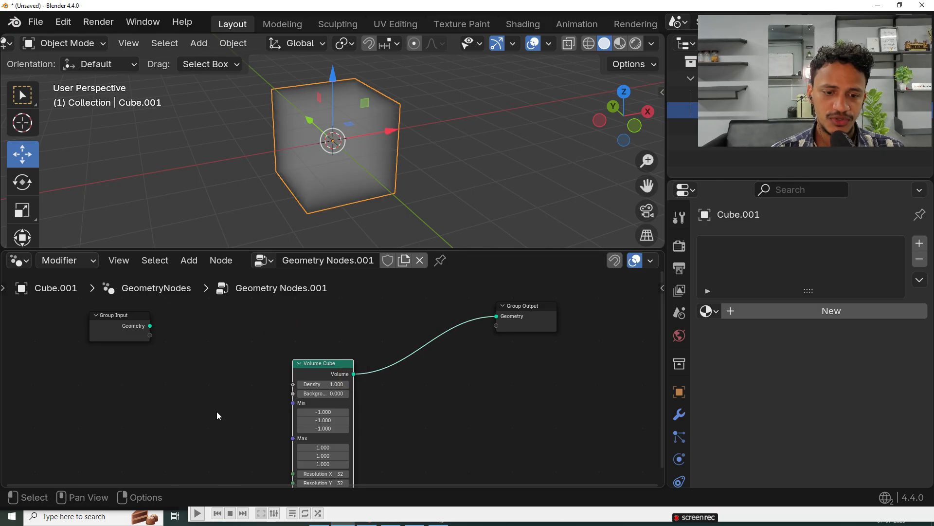
left_click_drag(130, 315, 98, 332)
Step: Deselect the cube and examine its volume from several angles
scroll(339, 189, "down", 3)
middle_click_drag(339, 189, 413, 171)
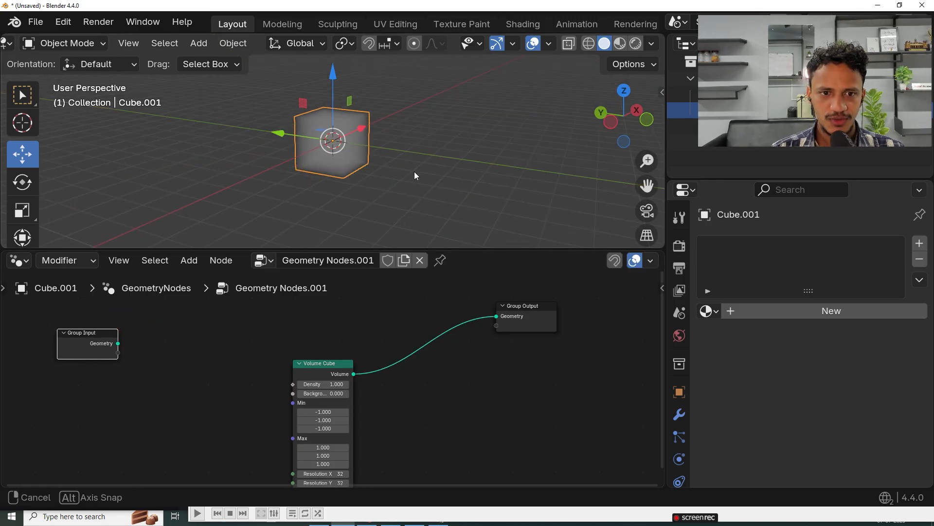
left_click(415, 171)
scroll(382, 163, "up", 3)
middle_click_drag(367, 148, 279, 150)
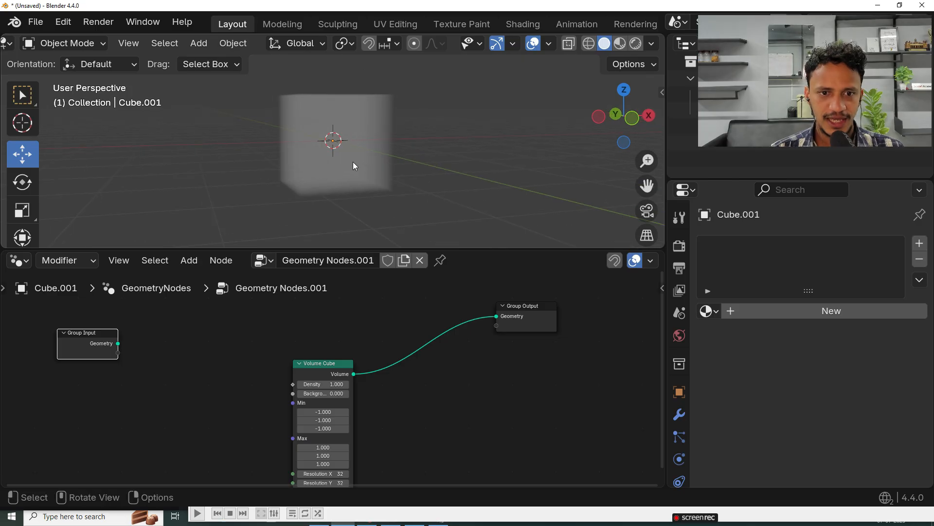
scroll(352, 125, "down", 2)
middle_click_drag(351, 125, 380, 174)
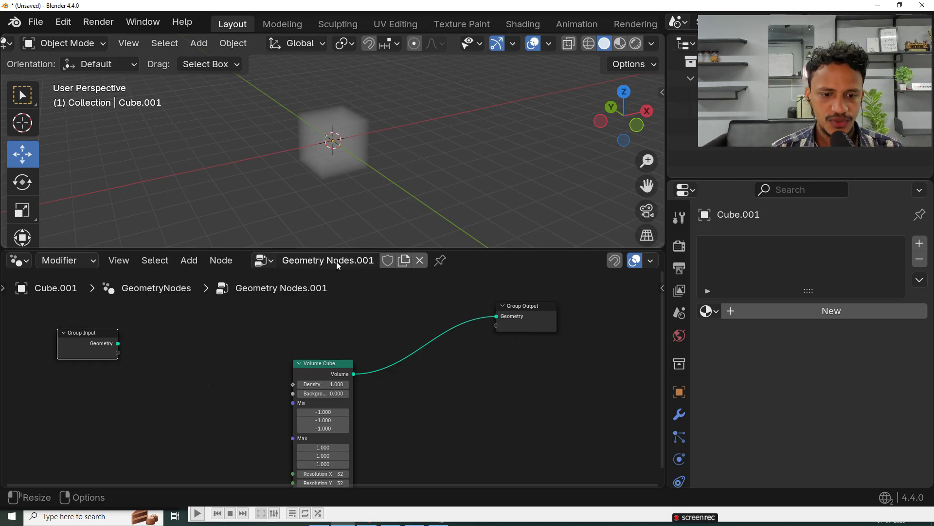
Step: Place the Volume Cube node beside Group Output and move Group Input farther away from it
left_click_drag(311, 368, 331, 315)
scroll(277, 352, "down", 1)
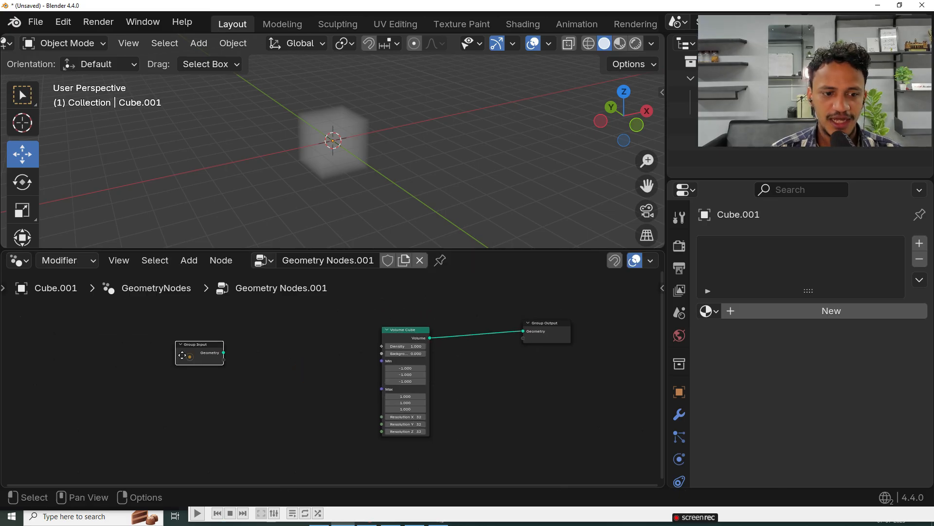
left_click_drag(190, 357, 106, 345)
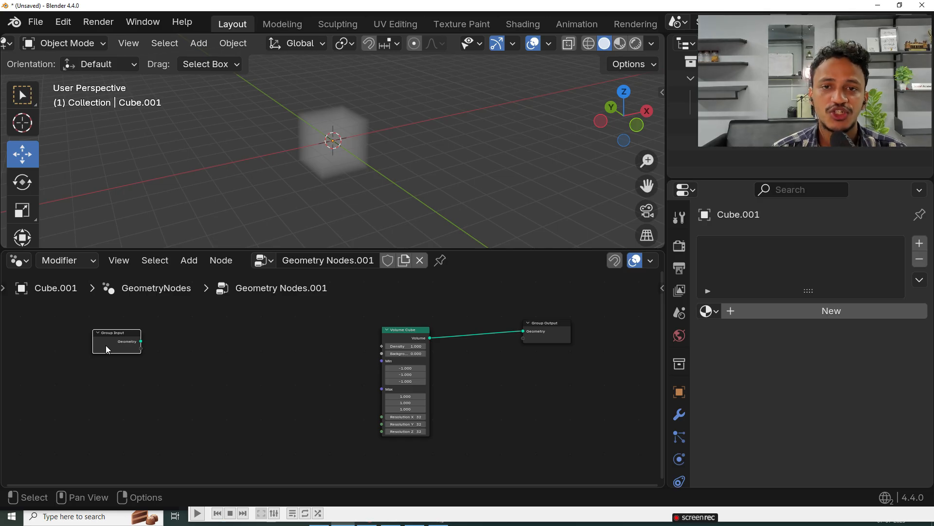
Step: Add a Voronoi Texture node between Group Input and Volume Cube
scroll(302, 163, "up", 3)
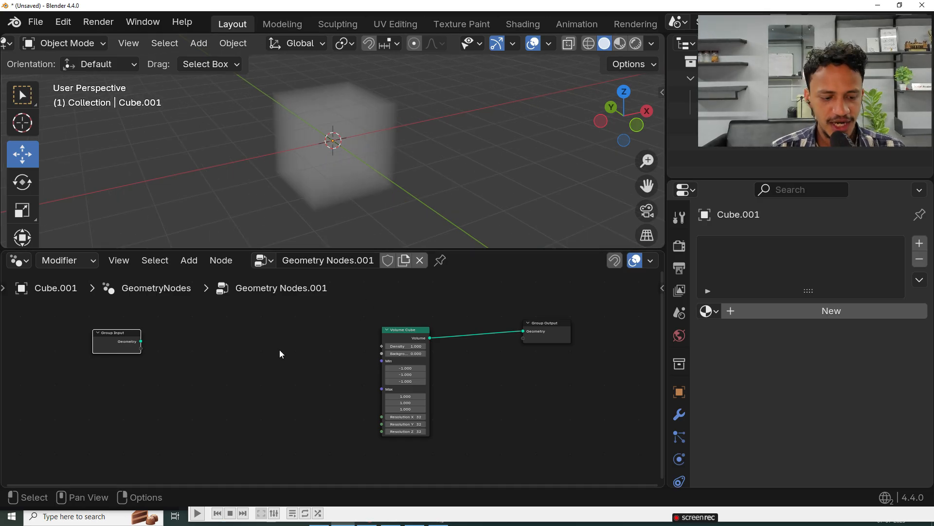
key("shift+a")
mouse_move(216, 390)
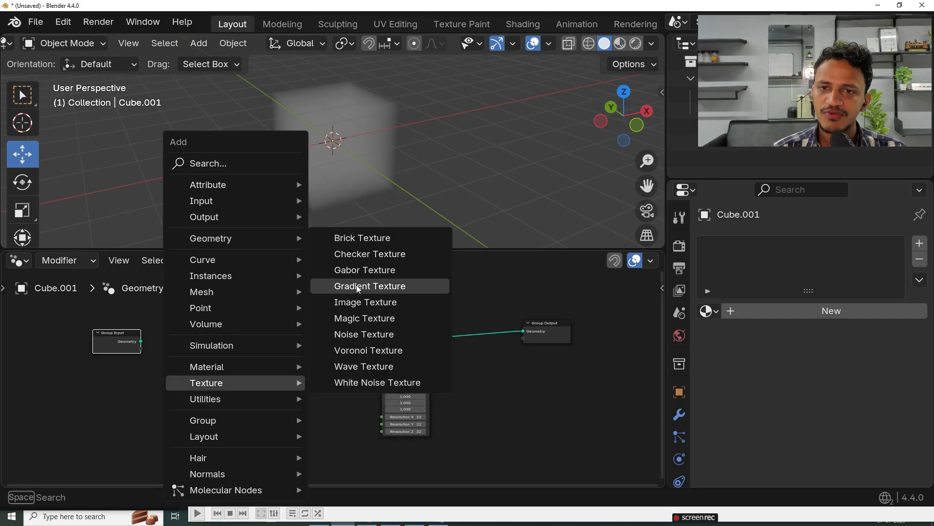
left_click(349, 351)
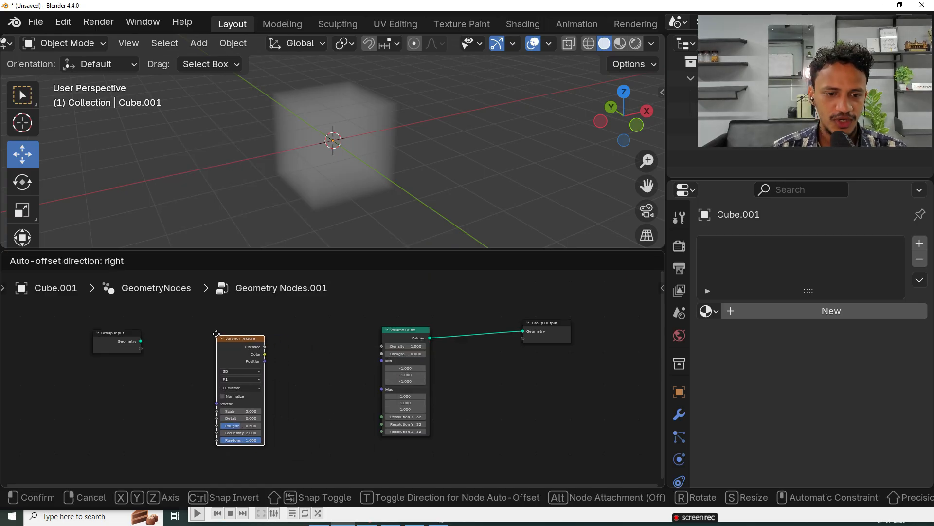
left_click(229, 374)
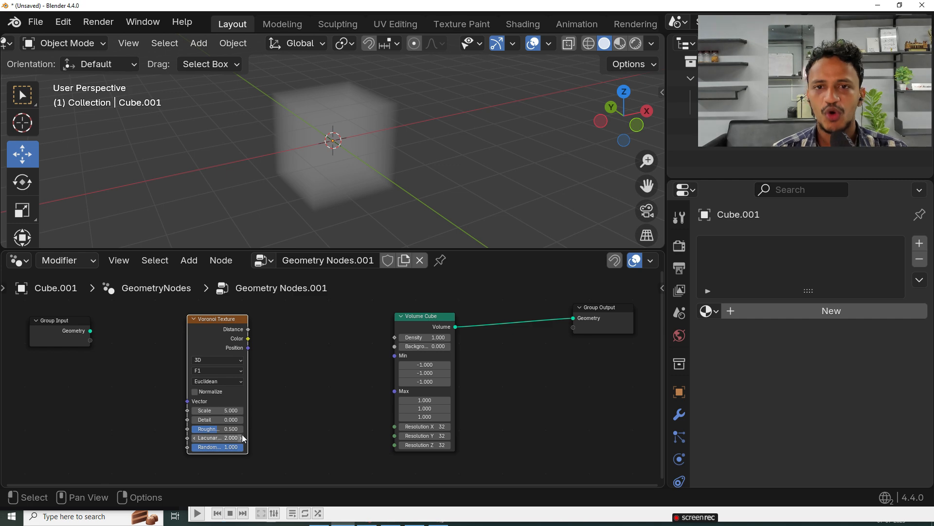
Step: Switch to the web browser and search Google Images for "voronoi texture"
key("super")
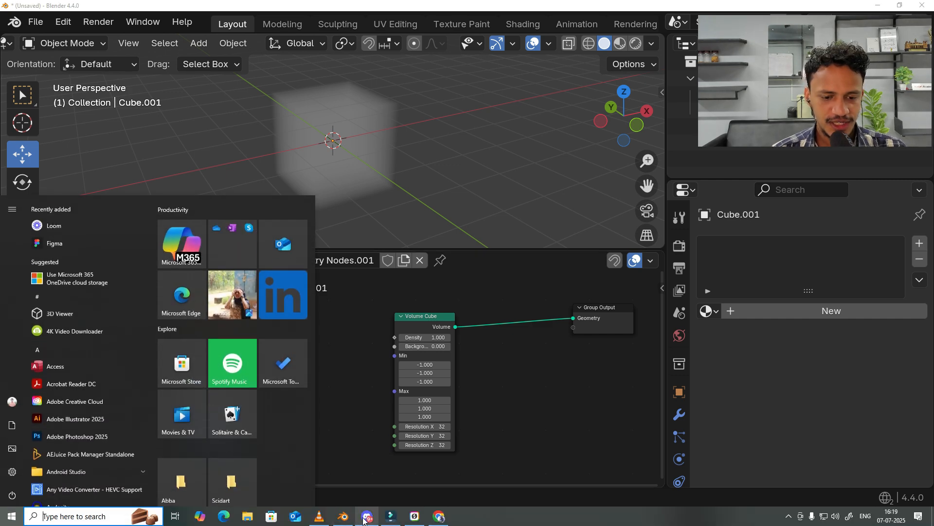
left_click(366, 517)
left_click(251, 54)
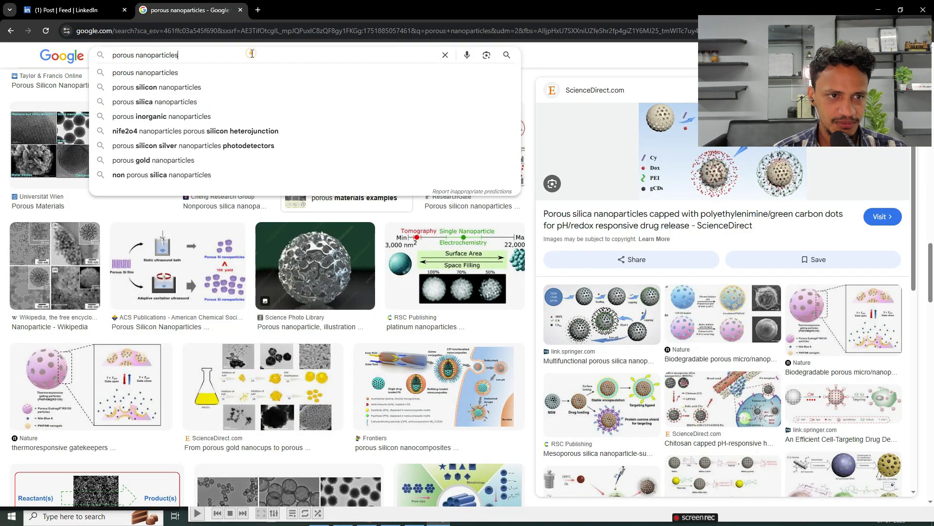
key("ctrl+a")
key("BackSpace")
type("voronoi texture")
key("Return")
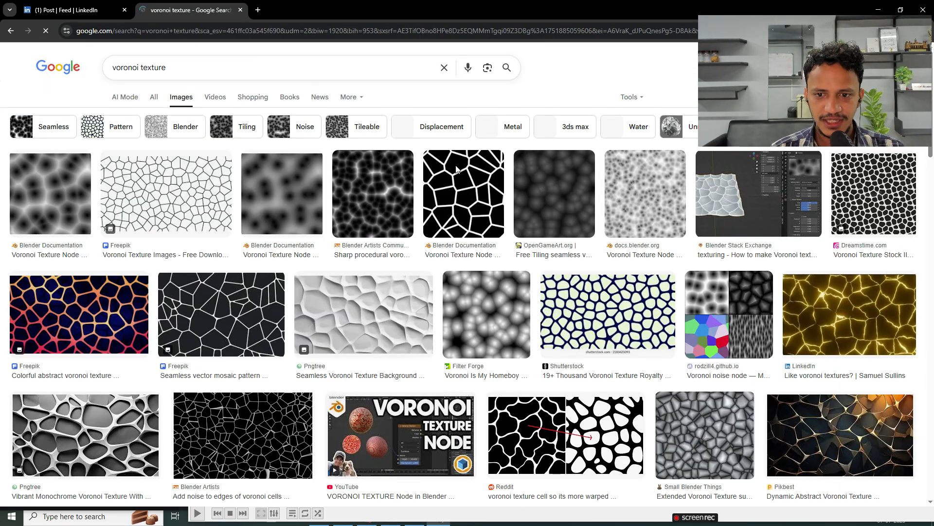
Step: Look through the "voronoi texture" image results for pattern examples, and return to Blender
scroll(290, 269, "down", 3)
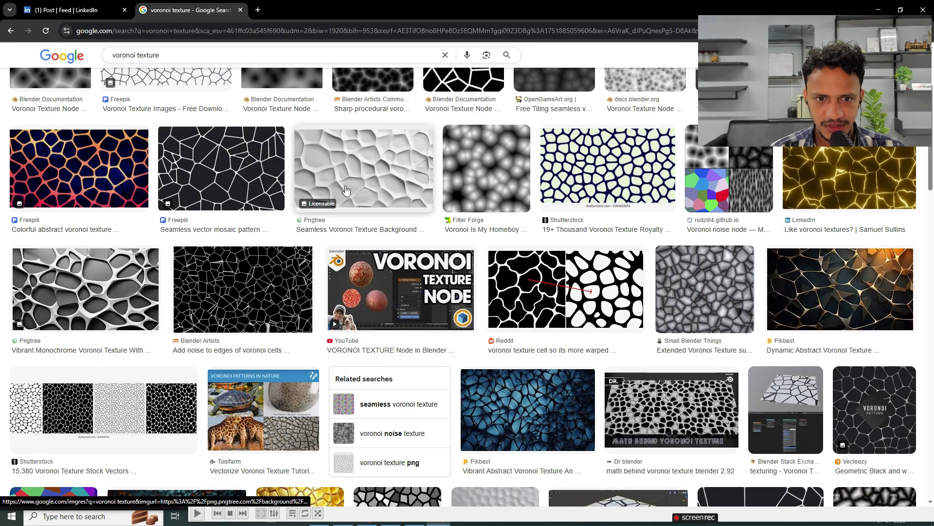
scroll(553, 479, "down", 3)
scroll(553, 479, "up", 1)
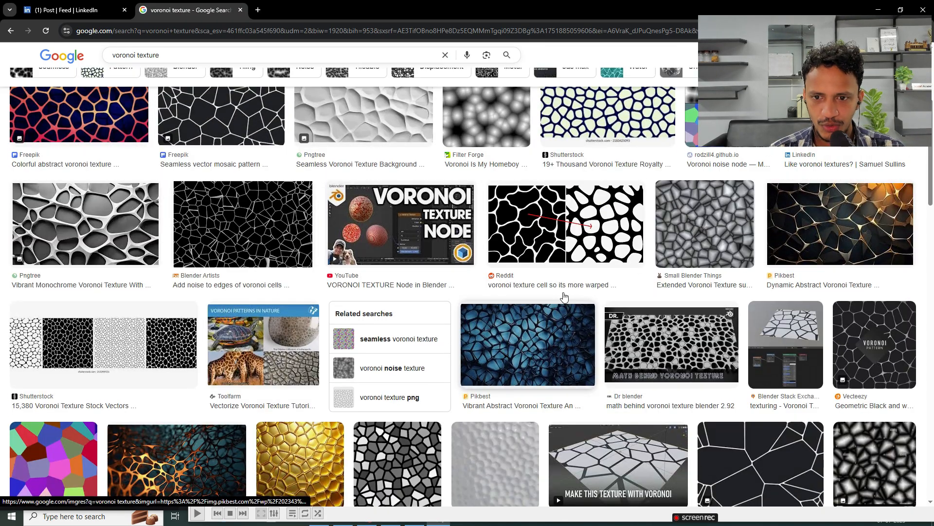
scroll(564, 297, "up", 2)
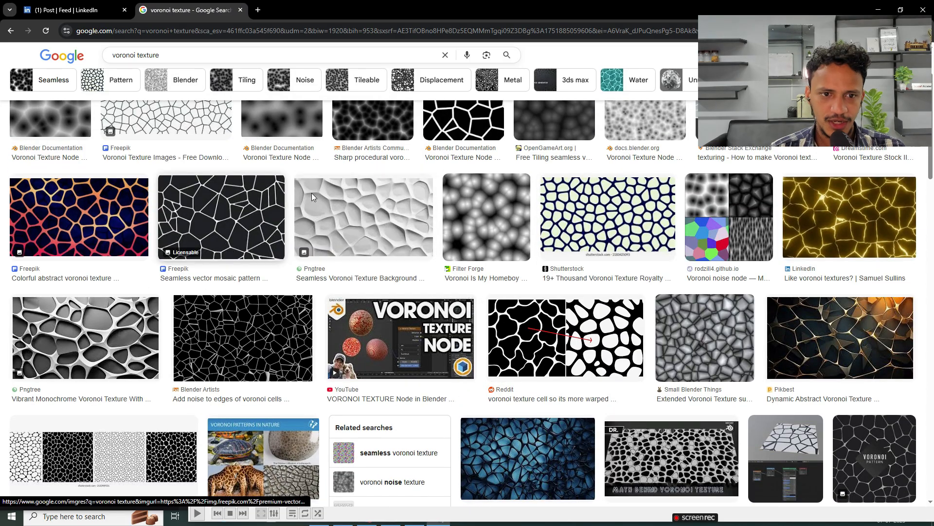
left_click(879, 8)
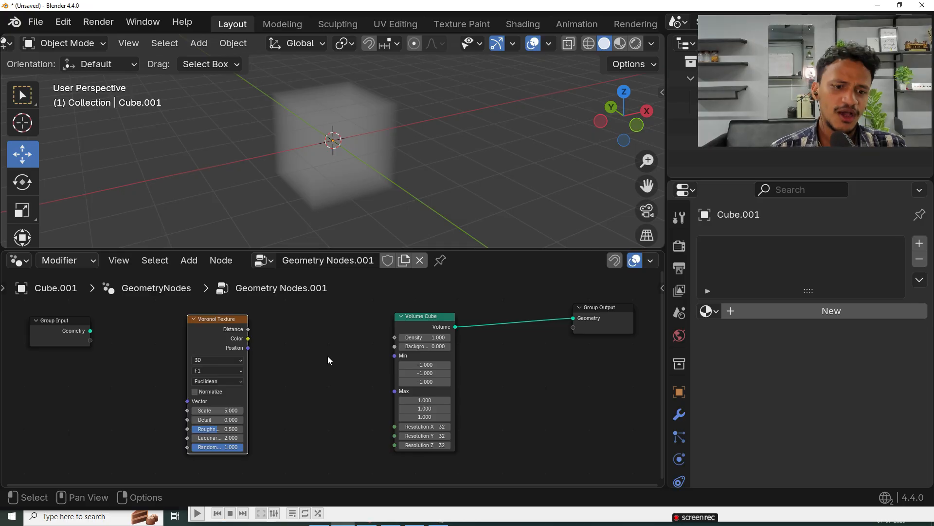
Step: Connect the Voronoi Texture's Distance output to the Volume Cube's Density input and check the volume from several angles
scroll(105, 352, "up", 1)
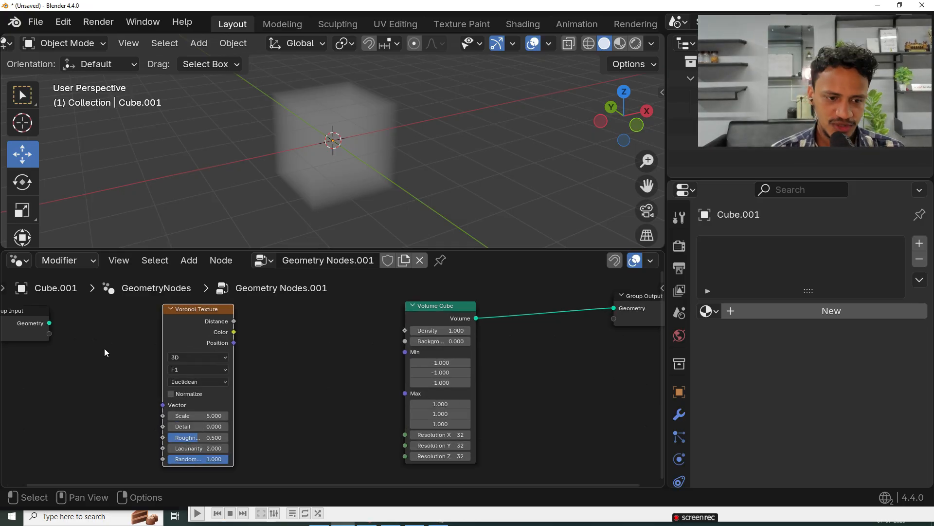
middle_click_drag(104, 349, 105, 350)
left_click(291, 323)
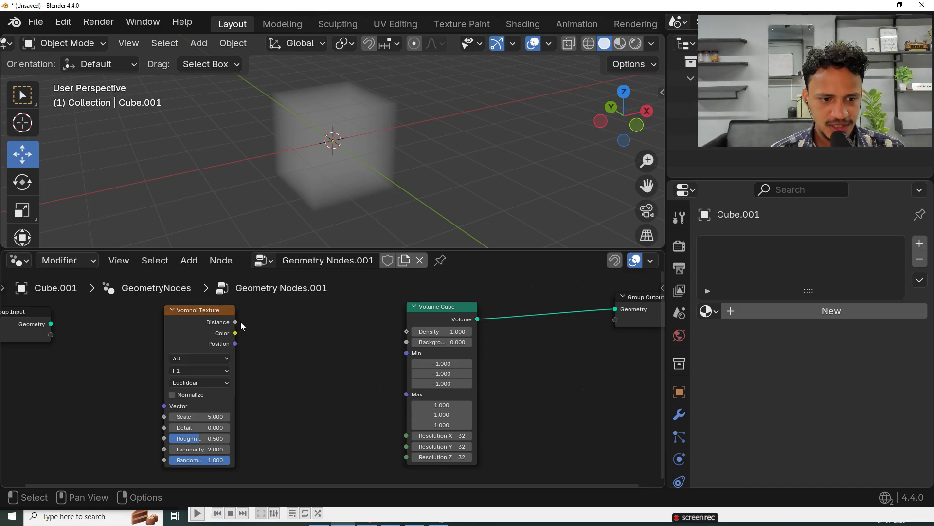
left_click_drag(236, 322, 336, 338)
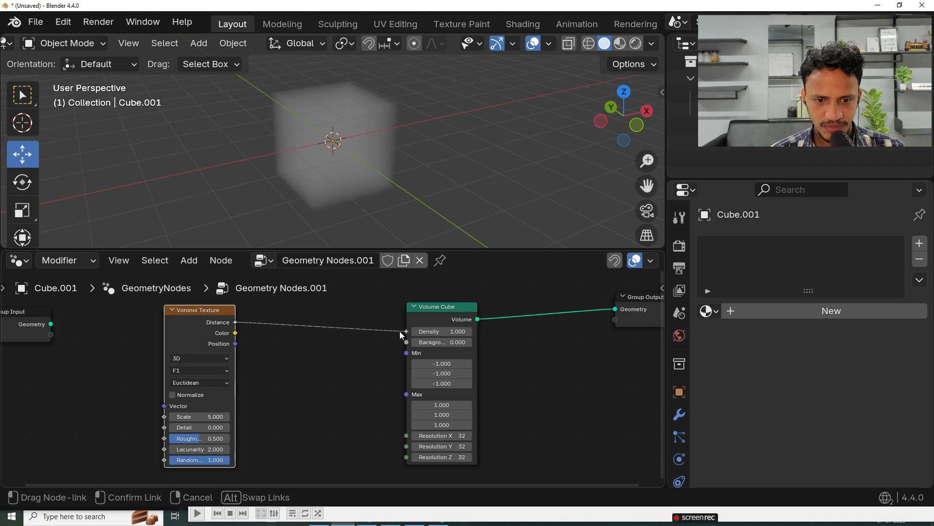
left_click_drag(408, 330, 407, 331)
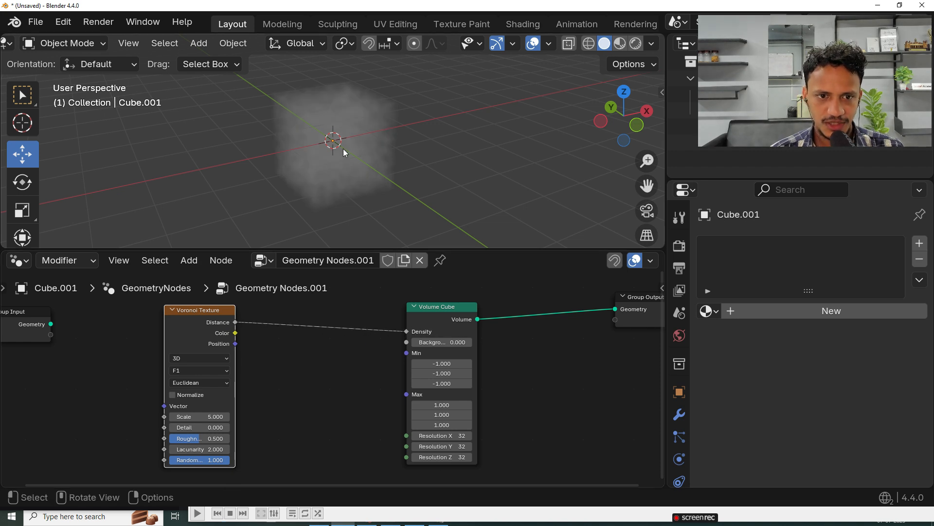
scroll(343, 148, "up", 4)
middle_click_drag(394, 149, 276, 124)
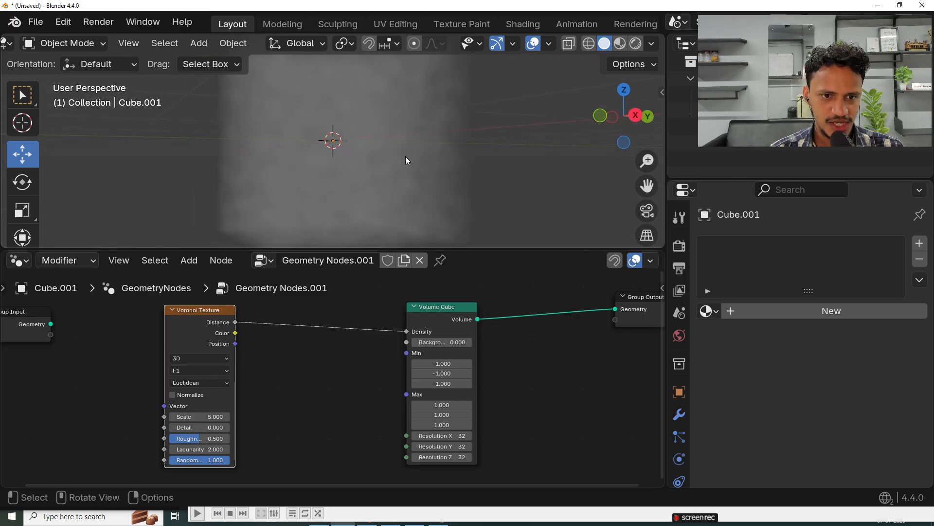
scroll(407, 161, "down", 4)
middle_click_drag(407, 162, 346, 137)
scroll(369, 140, "up", 1)
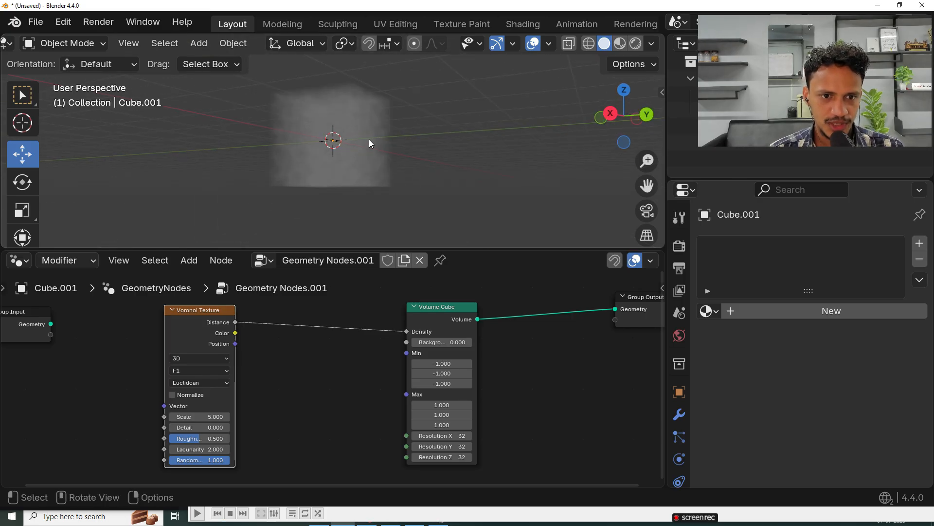
middle_click_drag(337, 199, 370, 200)
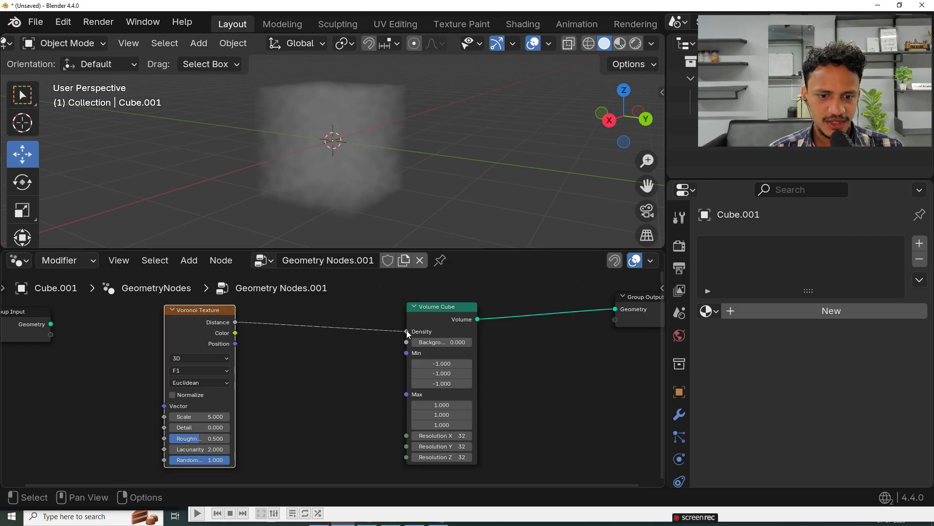
Step: Disconnect the Voronoi Distance from the Volume Cube's Density and reconnect it to compare the volume with and without the texture
left_click_drag(407, 331, 322, 351)
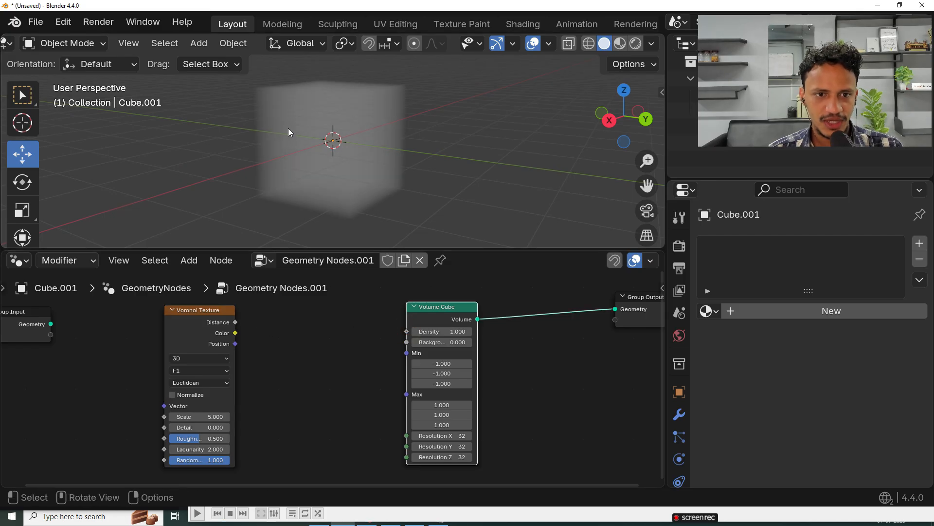
left_click_drag(236, 323, 407, 331)
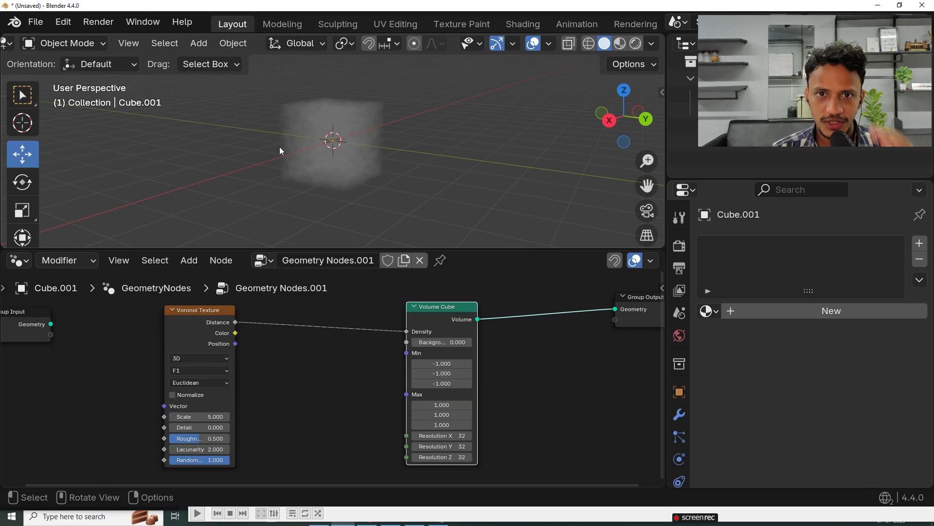
scroll(361, 223, "down", 5)
scroll(310, 329, "down", 1)
scroll(392, 207, "up", 7)
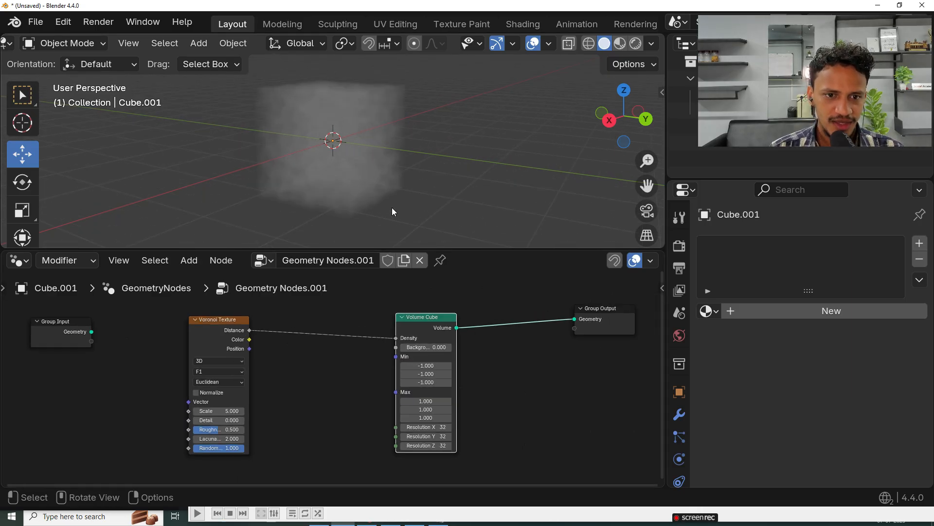
Step: Add a Volume to Mesh node and insert it on the link between Volume Cube and Group Output
middle_click_drag(343, 327, 269, 323)
left_click_drag(523, 320, 542, 336)
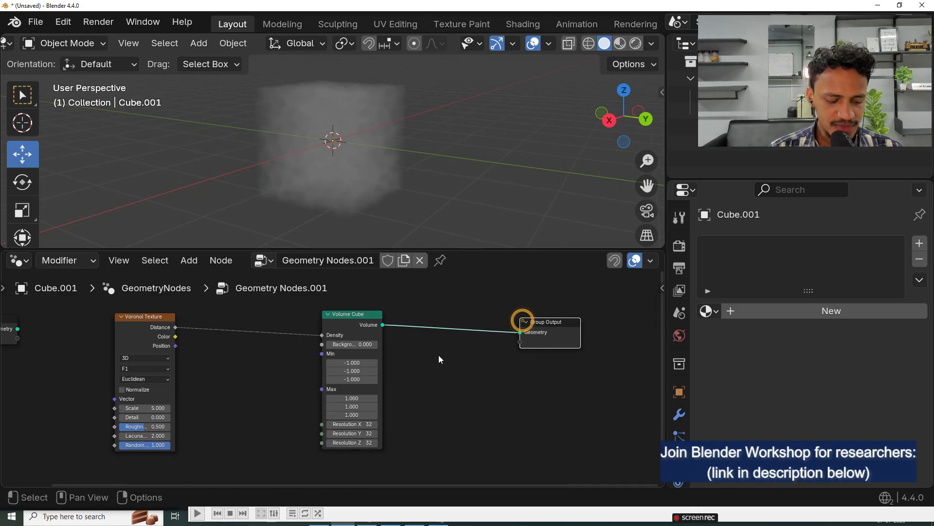
key("shift+a")
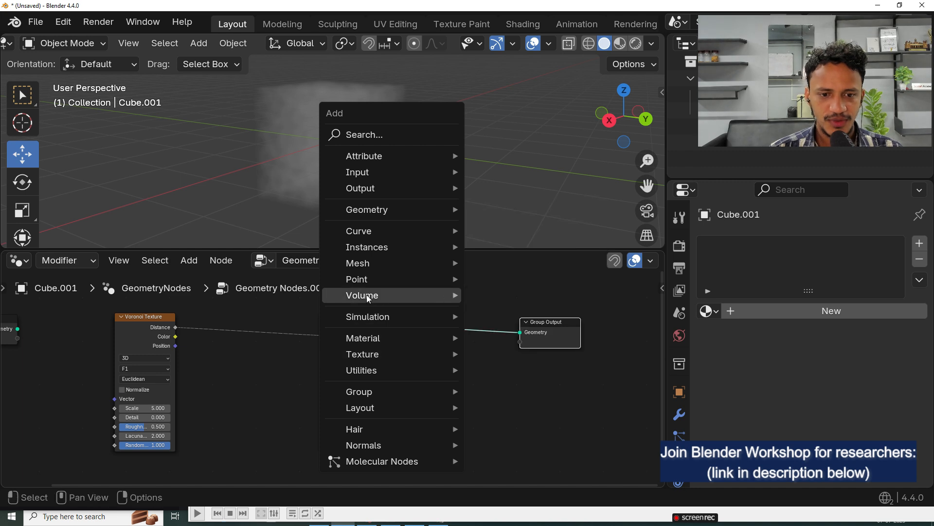
left_click(354, 134)
type("volum")
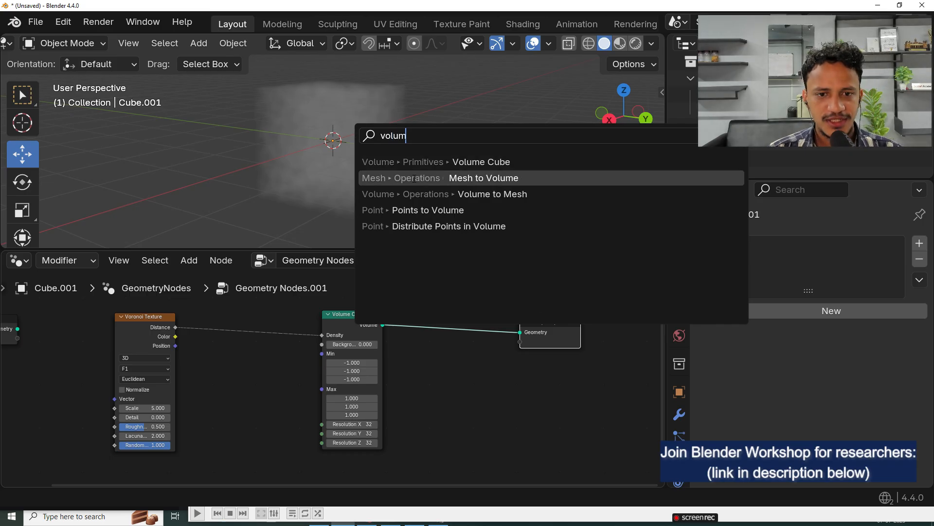
left_click(471, 195)
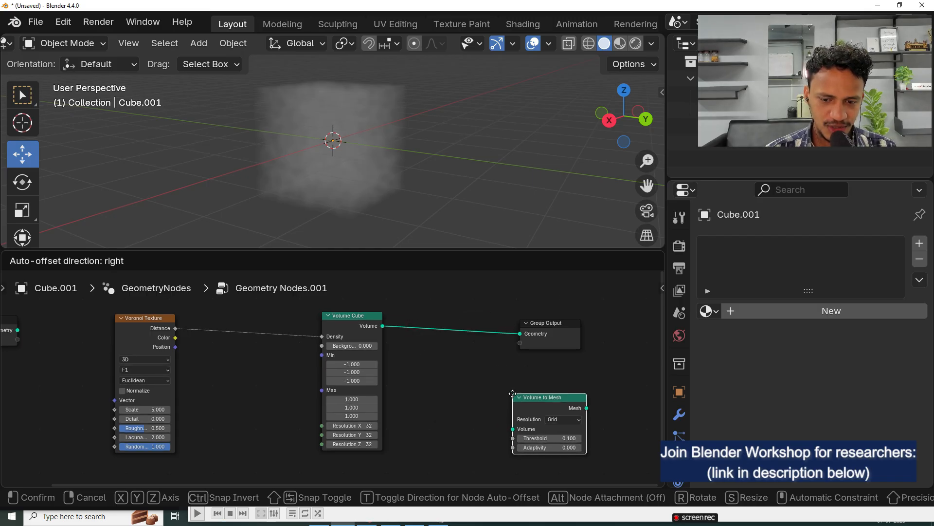
left_click(506, 389)
left_click_drag(525, 391, 439, 313)
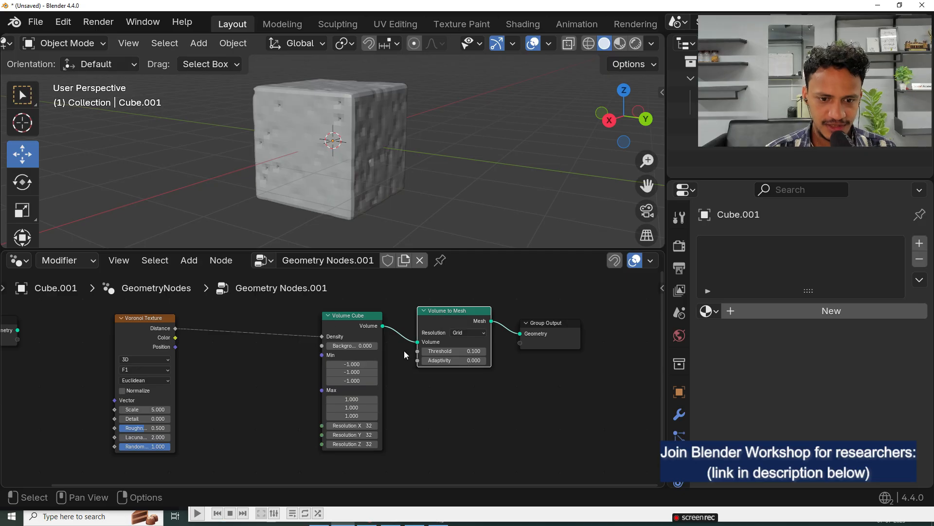
Step: Examine the surface of the meshed cube from several angles and review the node chain
middle_click_drag(414, 344, 318, 355)
middle_click_drag(355, 132, 541, 150)
middle_click_drag(501, 174, 283, 90)
middle_click_drag(342, 174, 389, 178)
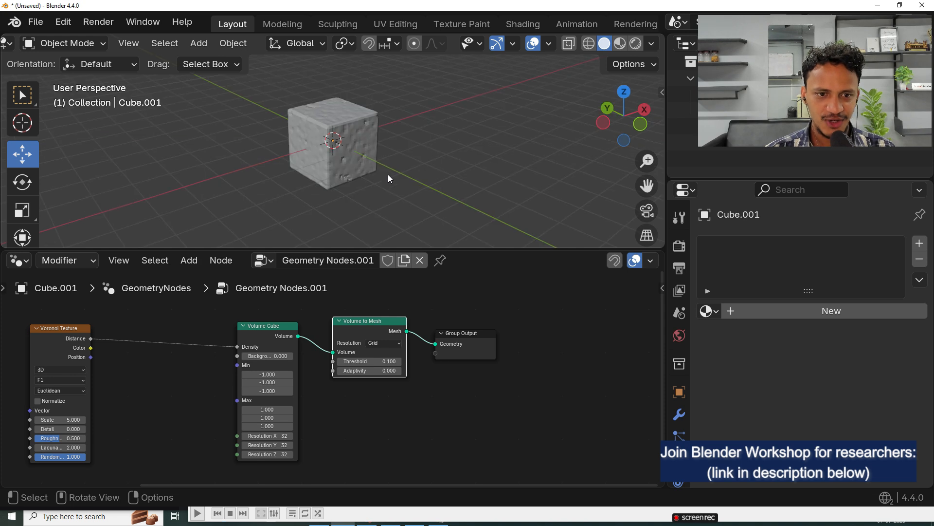
scroll(319, 150, "up", 2)
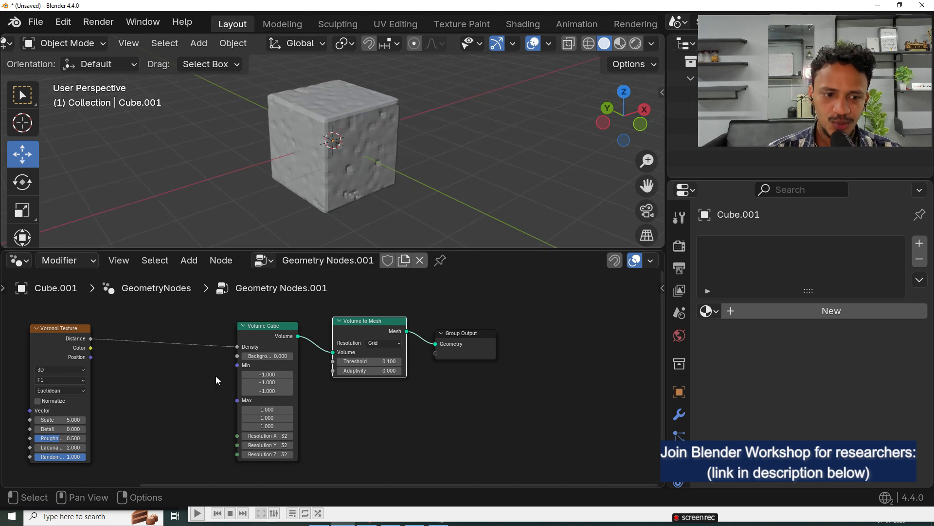
middle_click_drag(132, 403, 365, 388)
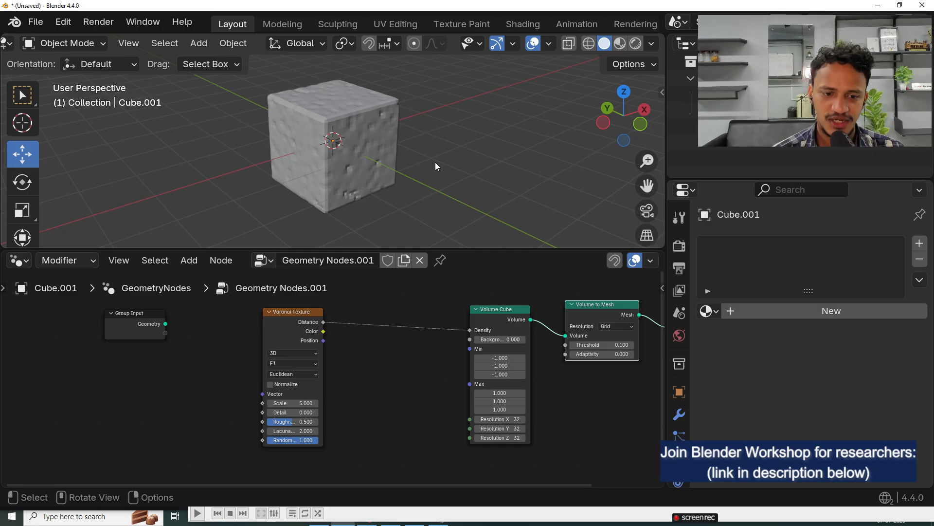
scroll(250, 369, "down", 2)
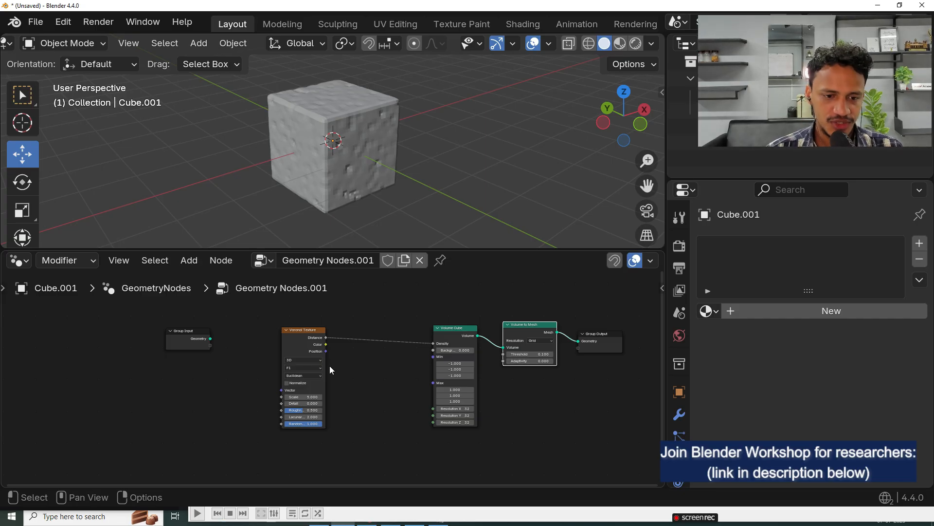
Step: Add a Color Ramp node between the Voronoi Texture and Volume Cube nodes, below their link
key("shift+a")
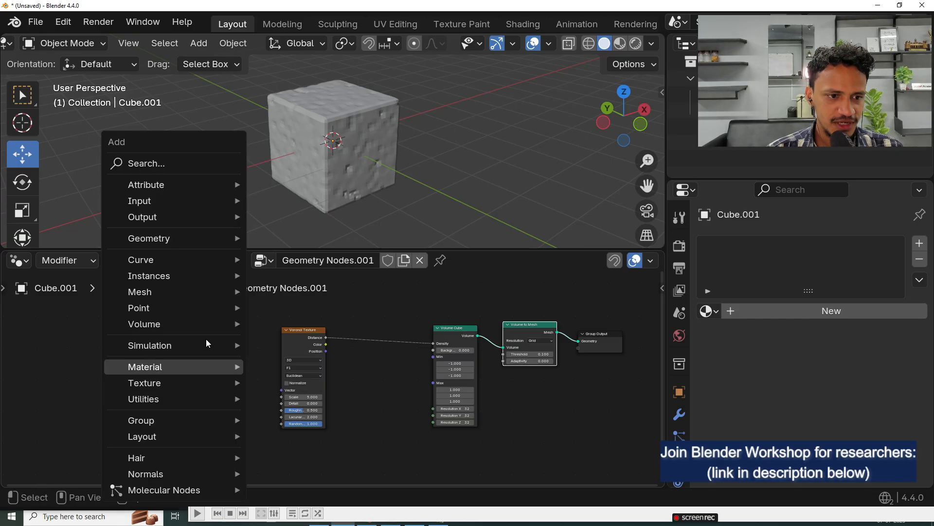
left_click(163, 164)
type("ramp")
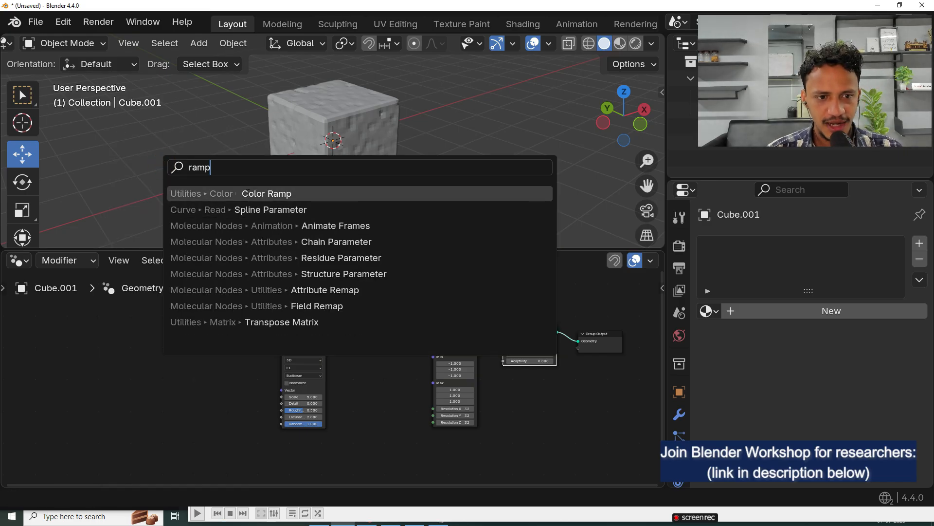
left_click(247, 193)
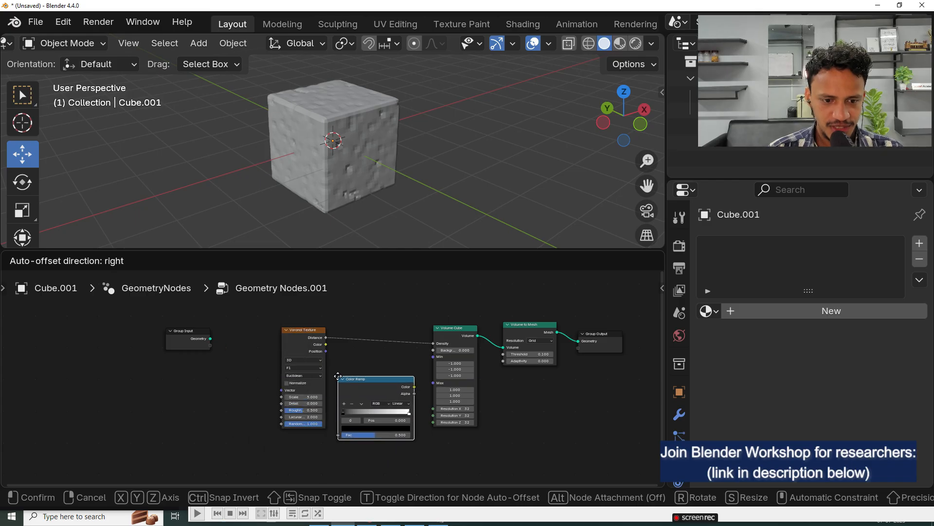
left_click(337, 376)
Step: Move Group Input and Voronoi Texture farther back and insert the Color Ramp into the link from Distance to Density
left_click_drag(296, 335, 244, 368)
left_click(76, 373)
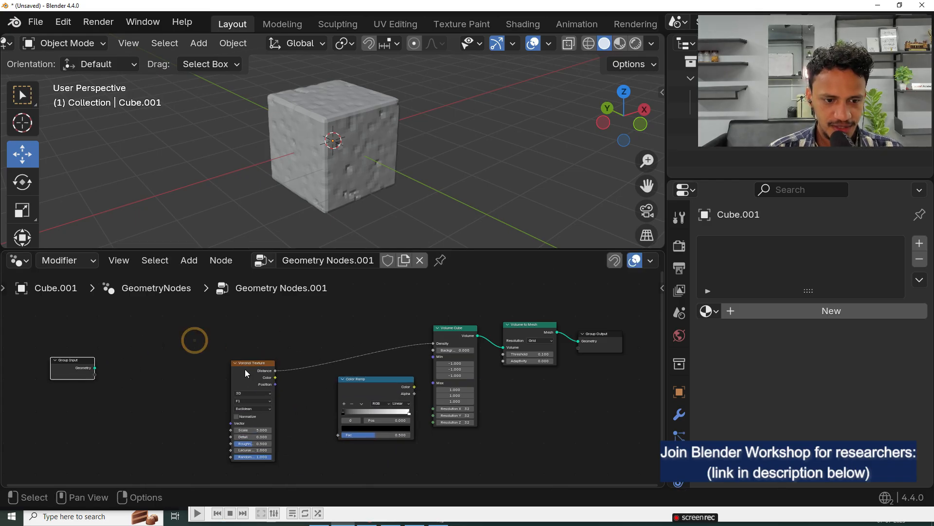
left_click_drag(245, 368, 208, 338)
scroll(331, 379, "up", 2)
left_click_drag(378, 382, 325, 334)
scroll(325, 334, "up", 1)
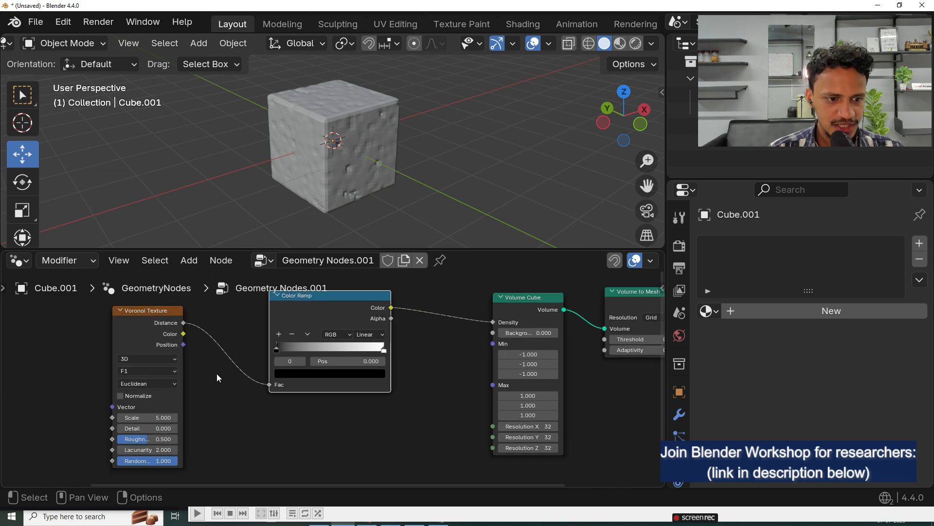
scroll(129, 321, "down", 1)
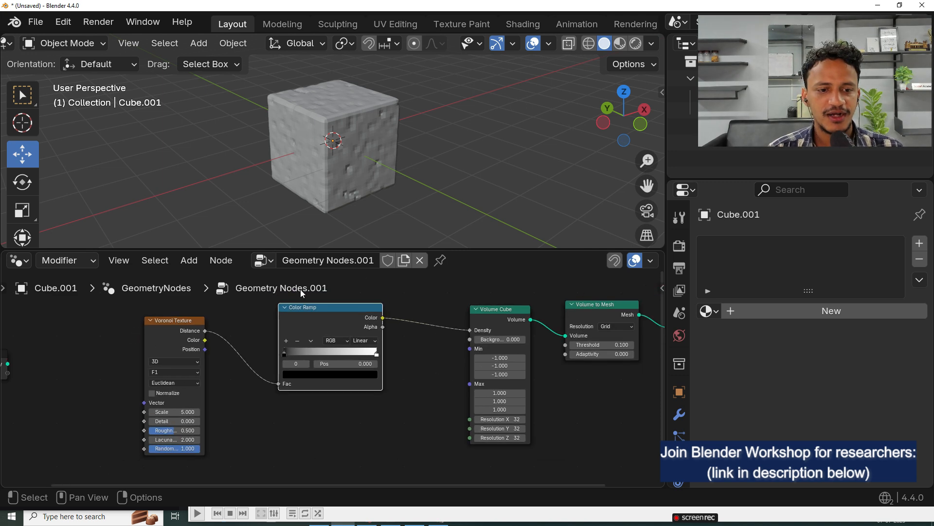
left_click_drag(162, 330, 138, 324)
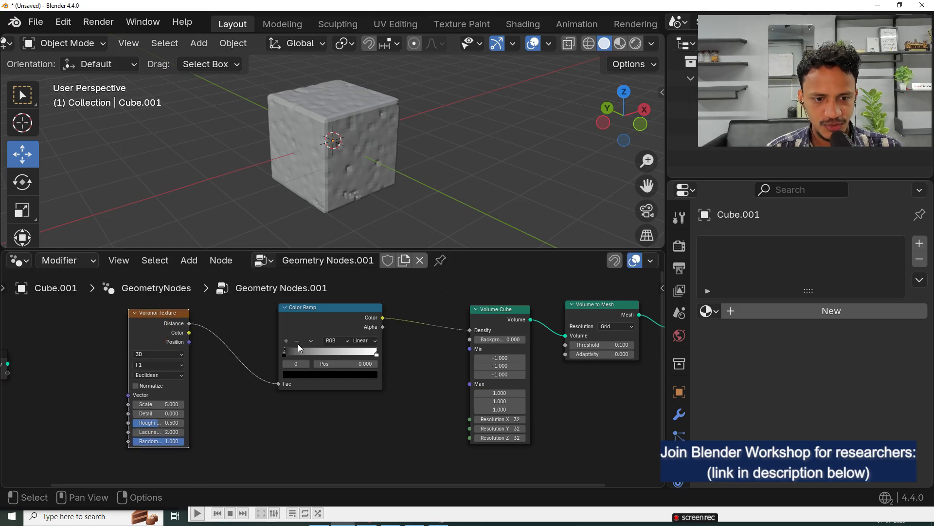
Step: Shift the Color Ramp's black stop to about 0.504 to open pores in the cube, and move Voronoi Texture farther away
scroll(299, 347, "up", 1)
left_click_drag(289, 393, 352, 391)
scroll(352, 168, "up", 3)
middle_click_drag(352, 168, 379, 138)
mouse_move(350, 393)
left_mouse_down()
mouse_move(311, 395)
mouse_move(338, 396)
left_mouse_up()
left_click_drag(129, 362, 82, 338)
left_click_drag(342, 392, 347, 392)
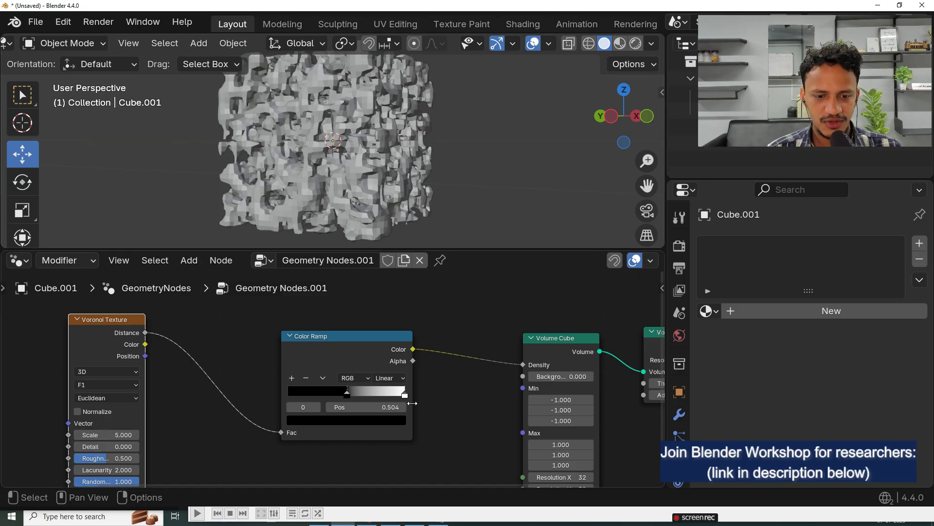
Step: Pull the Color Ramp's white stop slightly inward, adjust the black stop to about 0.52, and check the porous cube
middle_click_drag(412, 404, 389, 398)
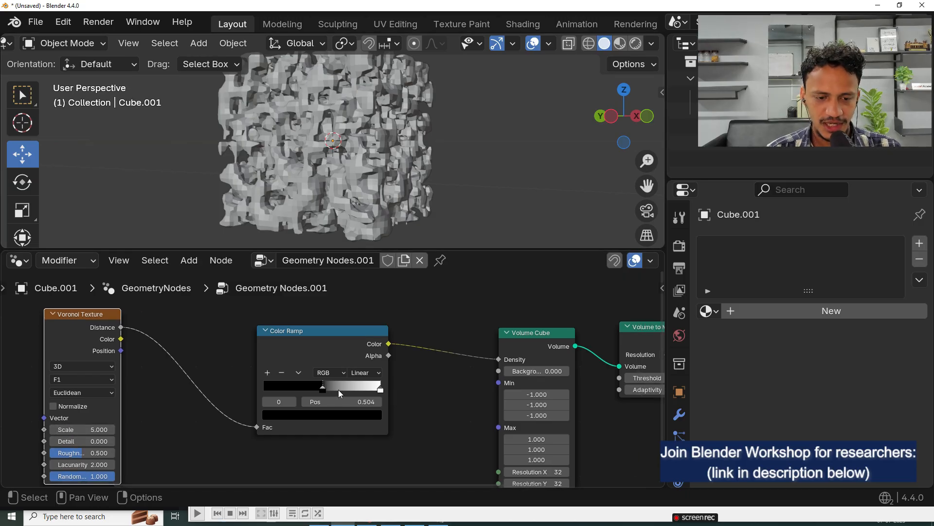
left_click_drag(304, 331, 304, 319)
left_click_drag(381, 378, 322, 388)
scroll(441, 404, "down", 6)
scroll(427, 90, "down", 2)
middle_click_drag(428, 90, 215, 116)
scroll(475, 365, "down", 3)
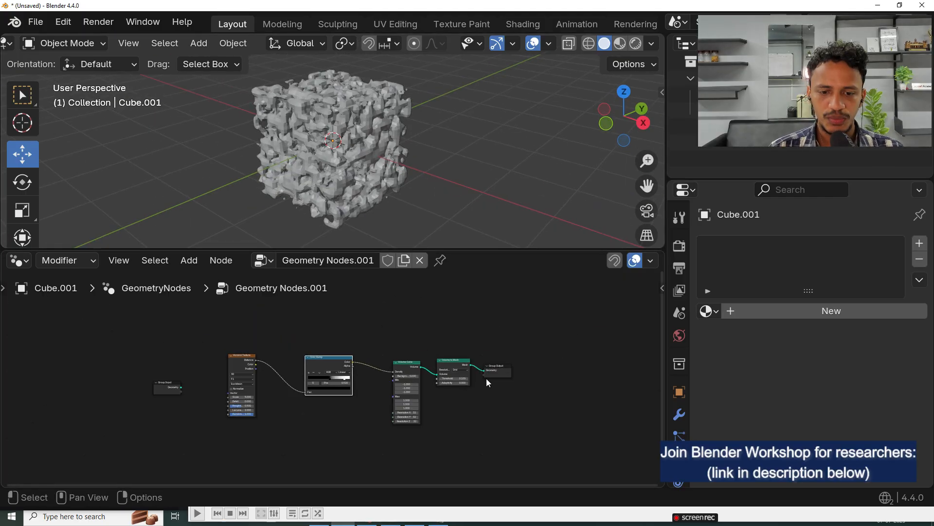
Step: Inspect the porous surface up close and move Group Output farther from Volume to Mesh, leaving a gap between them
middle_click_drag(487, 379, 331, 363)
scroll(331, 363, "up", 7)
scroll(367, 137, "up", 4)
middle_click_drag(367, 138, 328, 110)
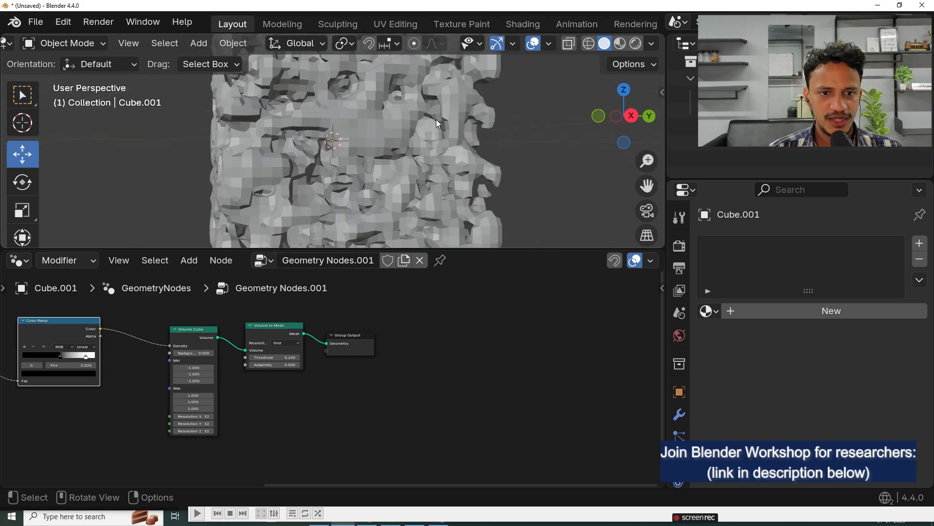
middle_click_drag(413, 340, 430, 375)
left_click_drag(382, 379, 504, 379)
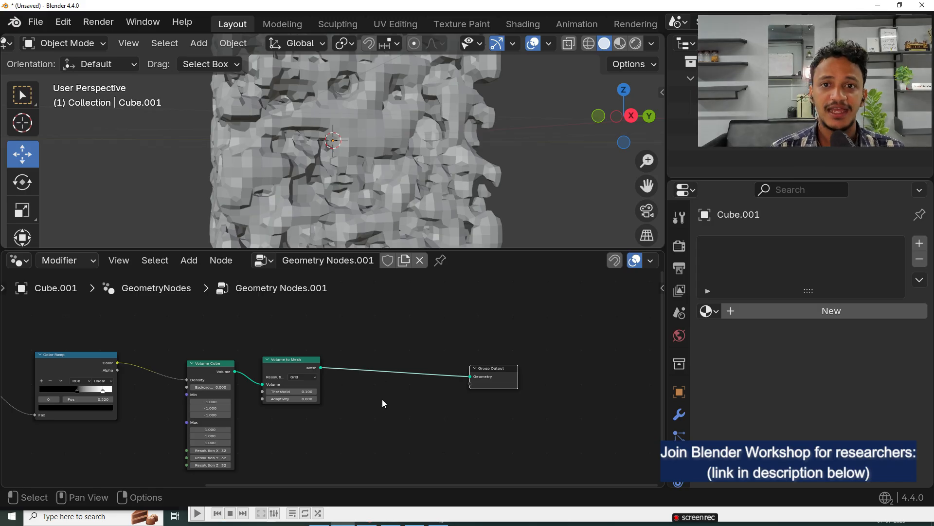
Step: Add a Set Shade Smooth node on the link between Volume to Mesh and Group Output
key("shift+a")
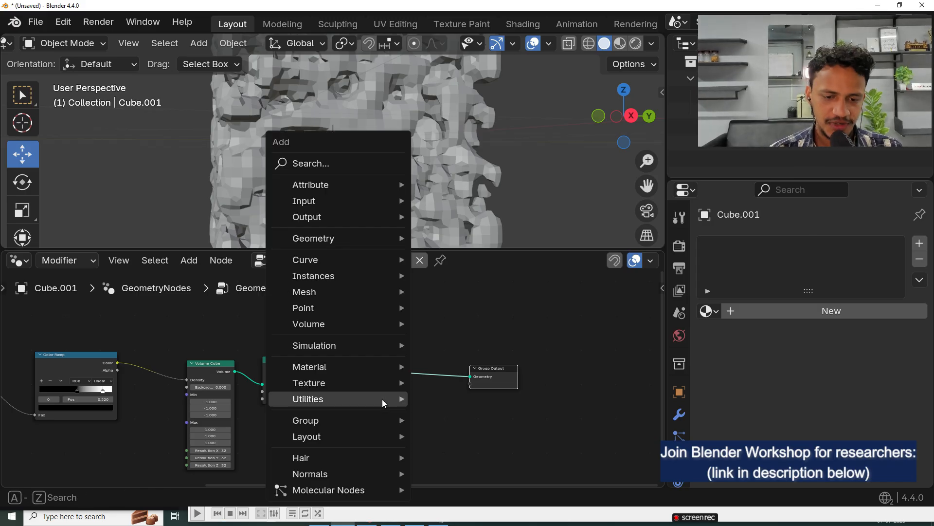
left_click(316, 162)
type("smooth")
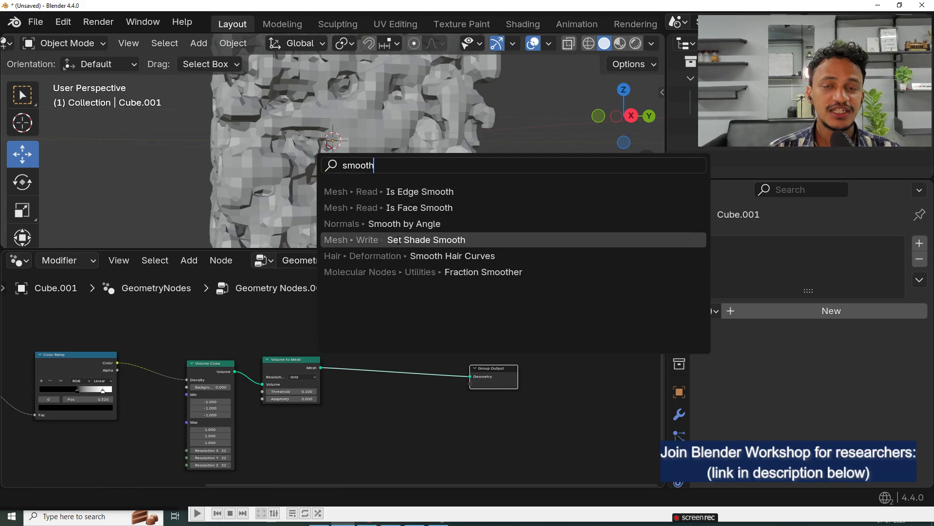
left_click(398, 241)
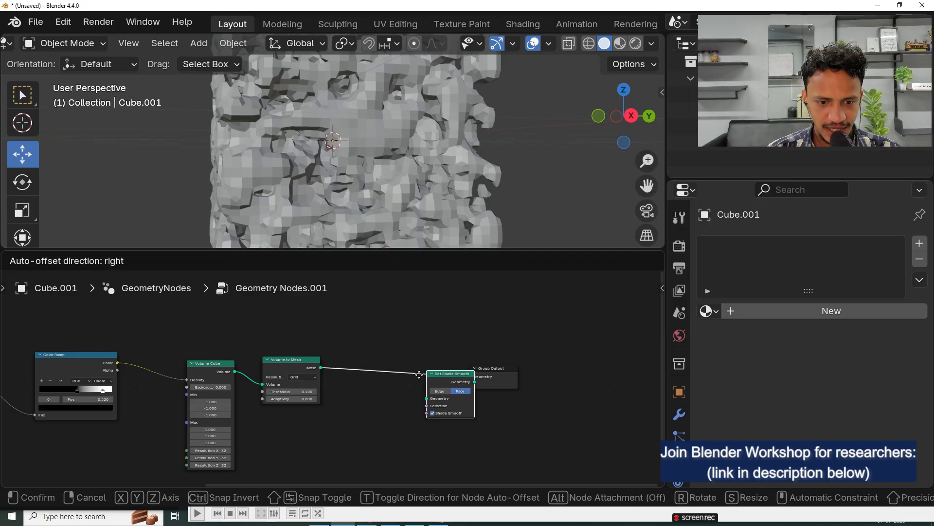
left_click(389, 354)
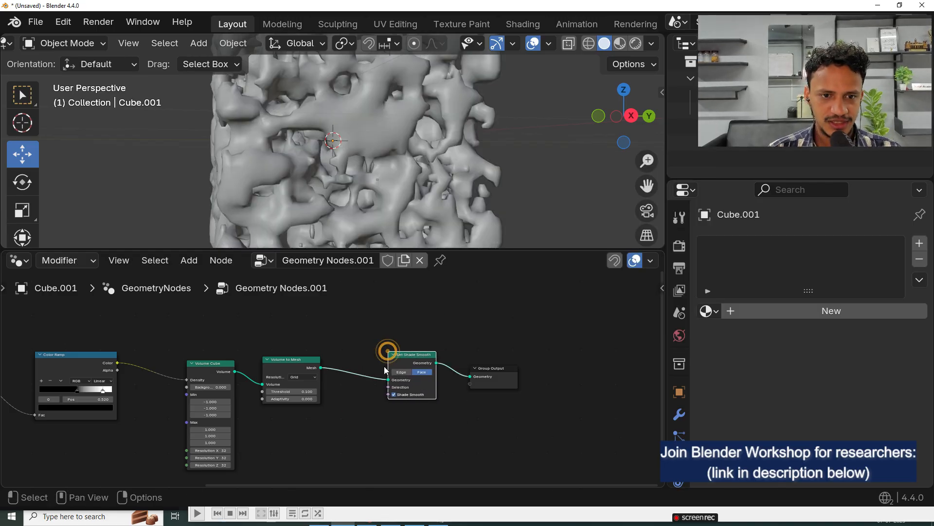
Step: Examine the smoothed porous cube from another angle and review the full node chain from Group Input to Group Output
middle_click_drag(341, 141, 282, 166)
scroll(386, 174, "down", 4)
middle_click_drag(243, 413, 467, 391)
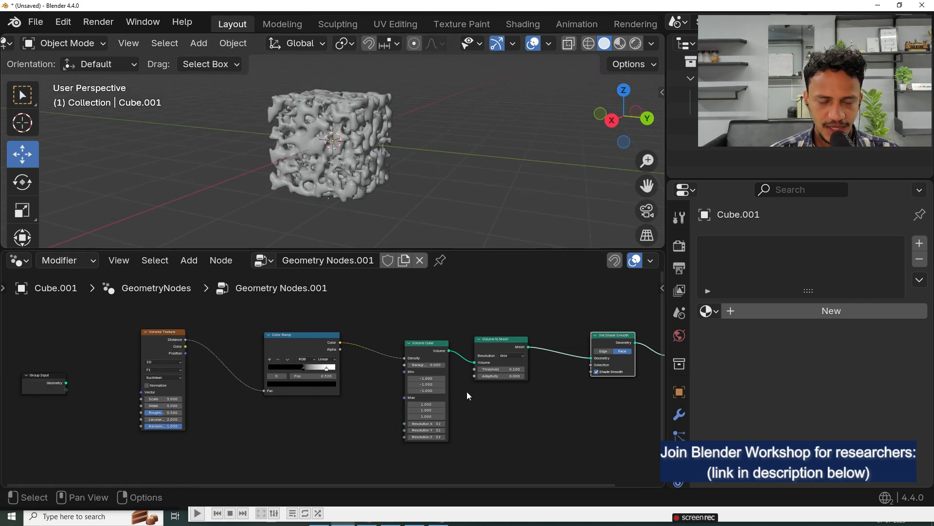
scroll(466, 391, "down", 2)
scroll(405, 183, "up", 1)
middle_click_drag(405, 183, 428, 179)
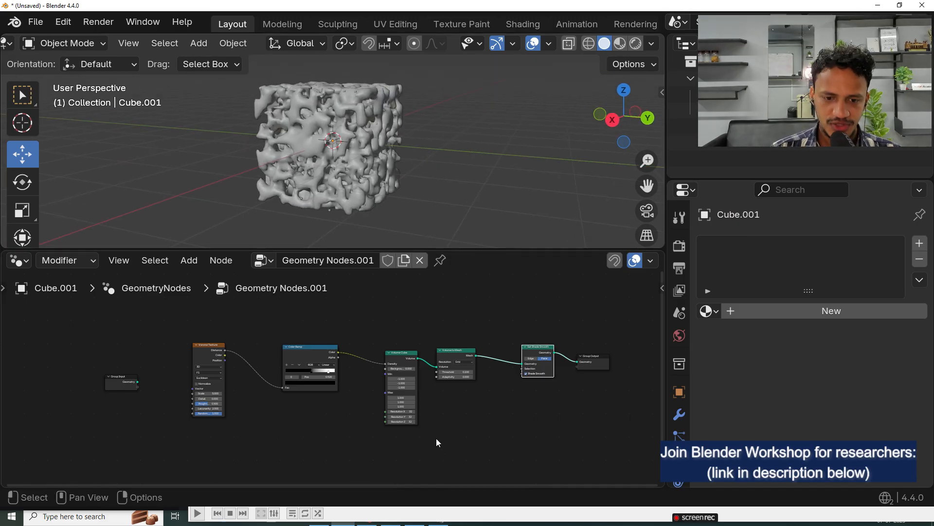
middle_click_drag(321, 423, 202, 399)
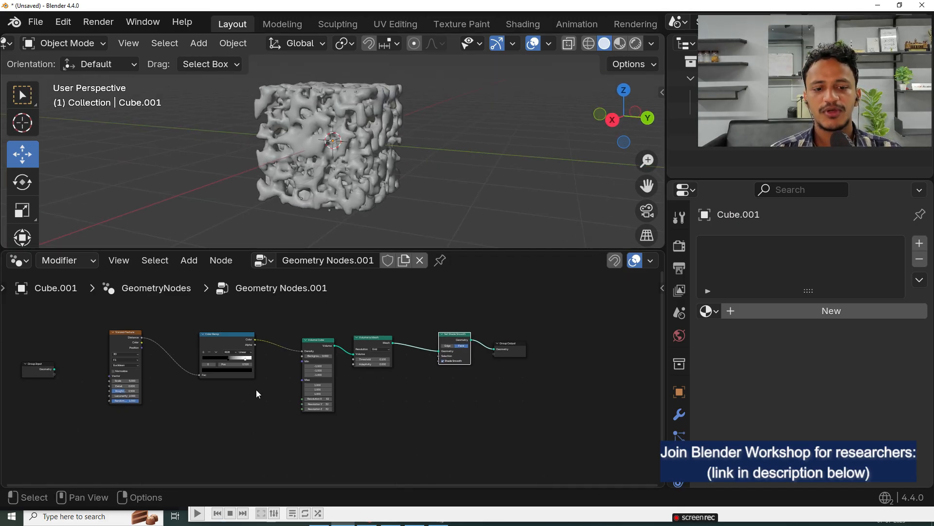
scroll(340, 388, "up", 2)
scroll(352, 387, "down", 2)
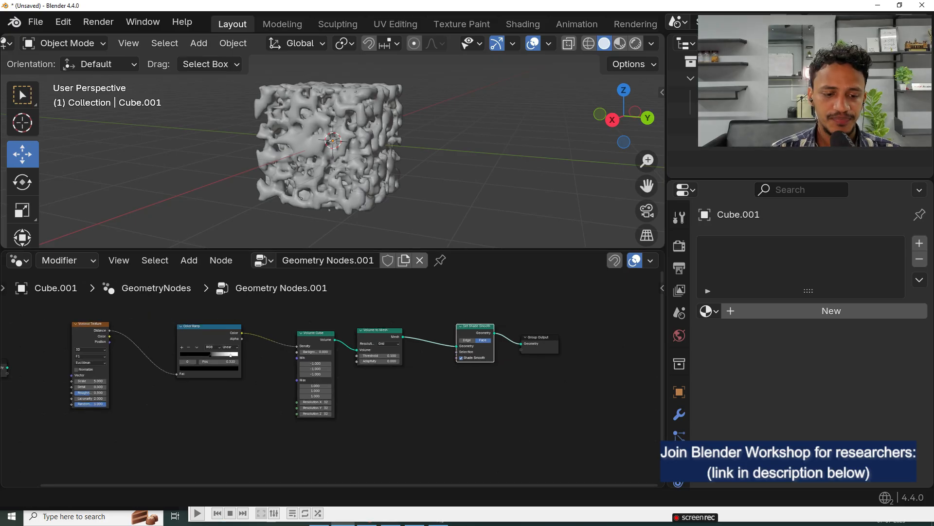
left_click(492, 413)
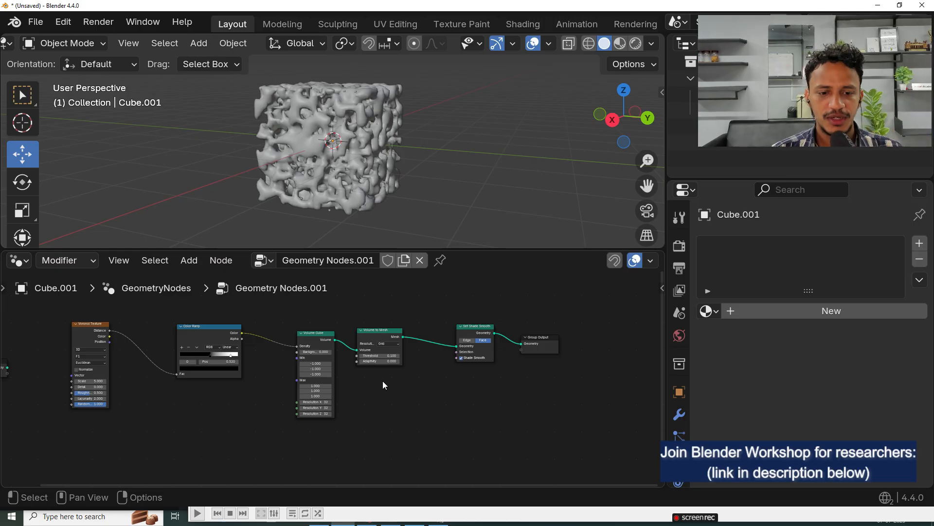
scroll(383, 380, "down", 2)
Step: Switch to Chrome, search for "calidraw" in a new tab, and open the Excalidraw website
key("super")
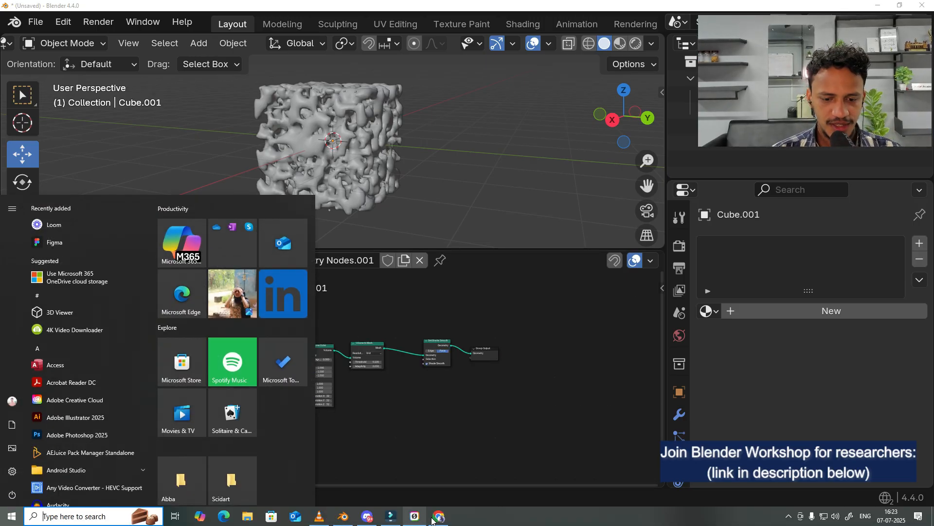
left_click(436, 515)
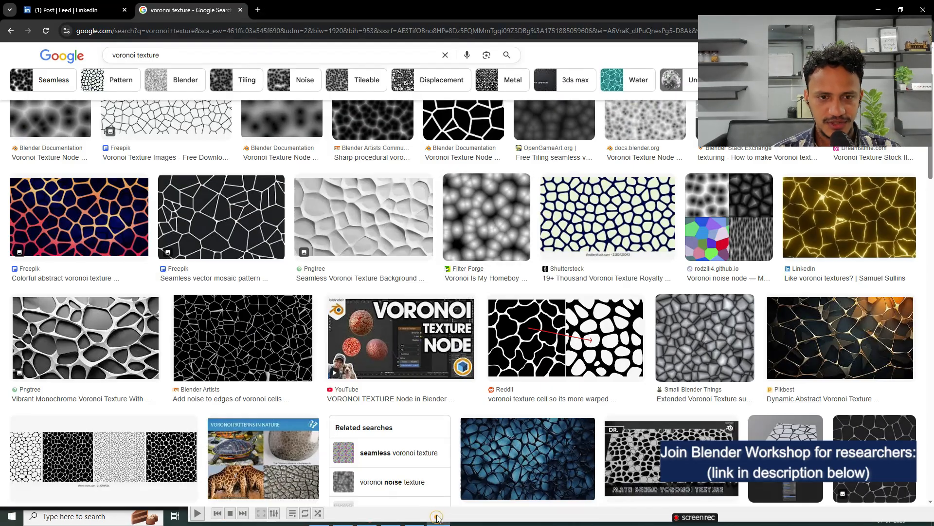
left_click(258, 11)
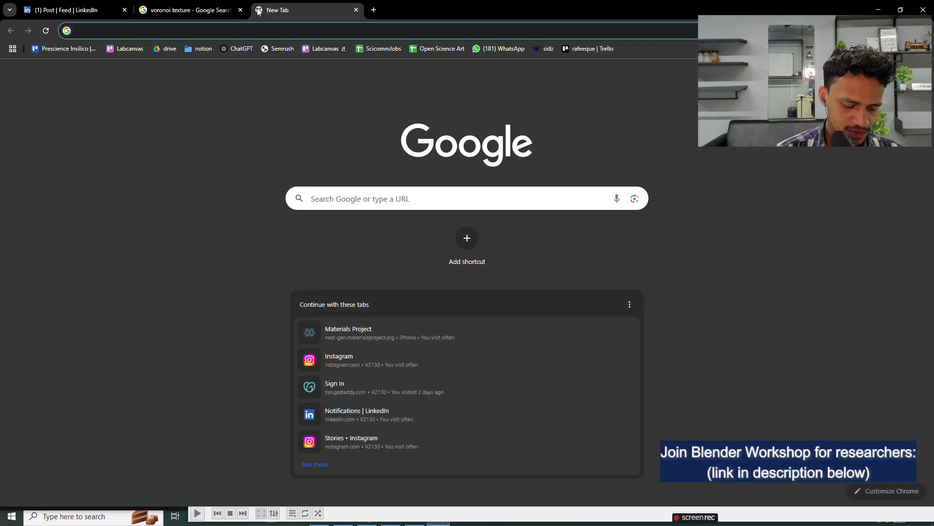
type("calidraw")
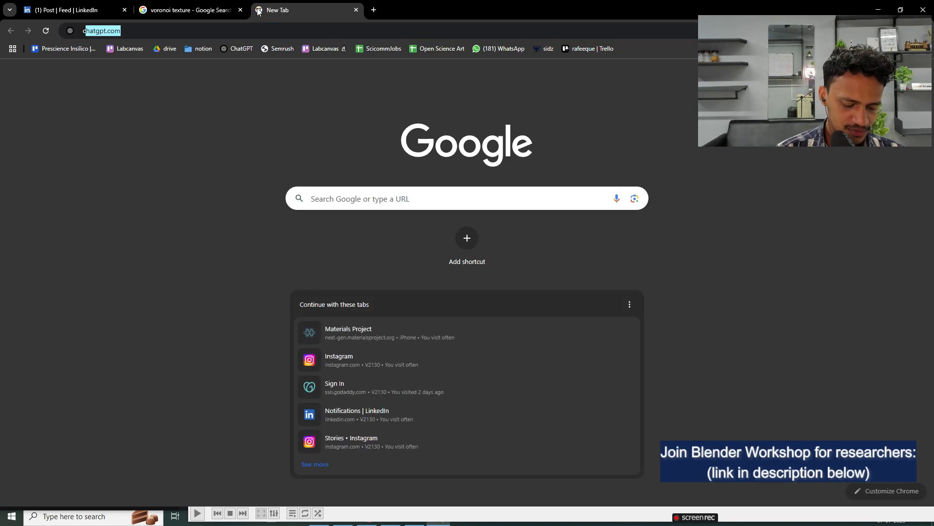
key("Return")
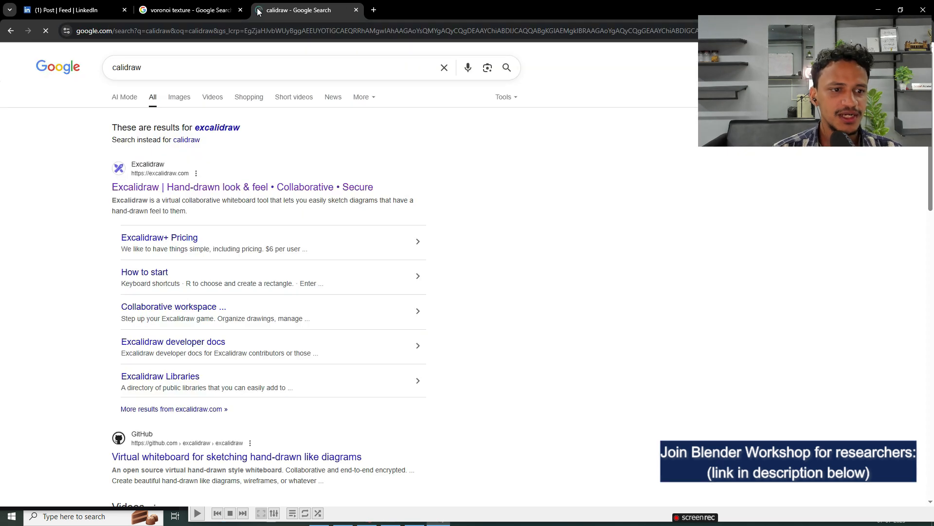
left_click(222, 185)
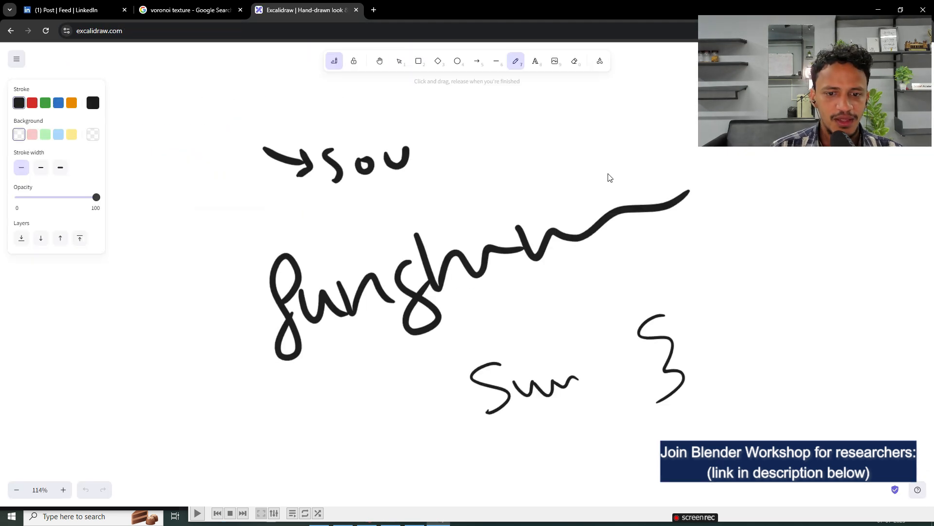
Step: Sketch a freehand square and a circle beside it on an empty area of the Excalidraw canvas
scroll(439, 247, "down", 10, "ctrl")
left_click_drag(301, 171, 657, 367)
key("ctrl+z")
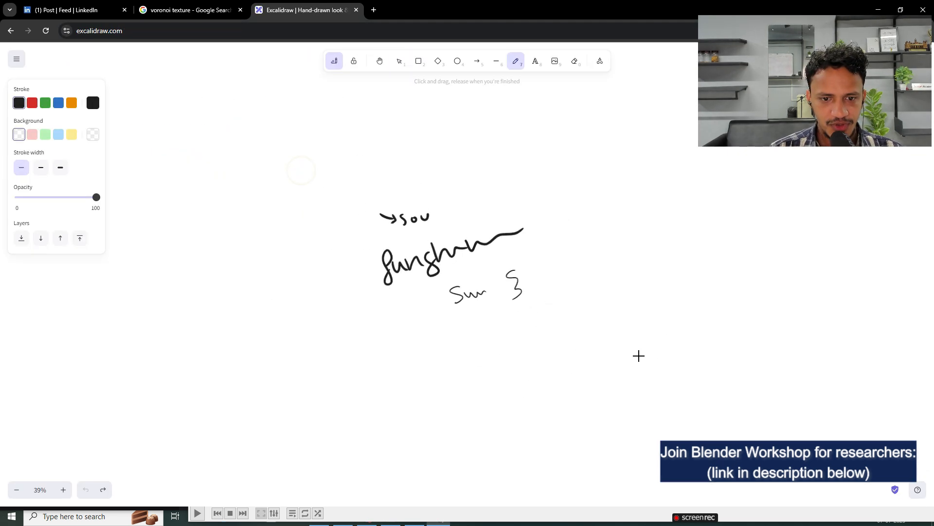
middle_click_drag(247, 303, 629, 217)
scroll(361, 229, "up", 5, "ctrl")
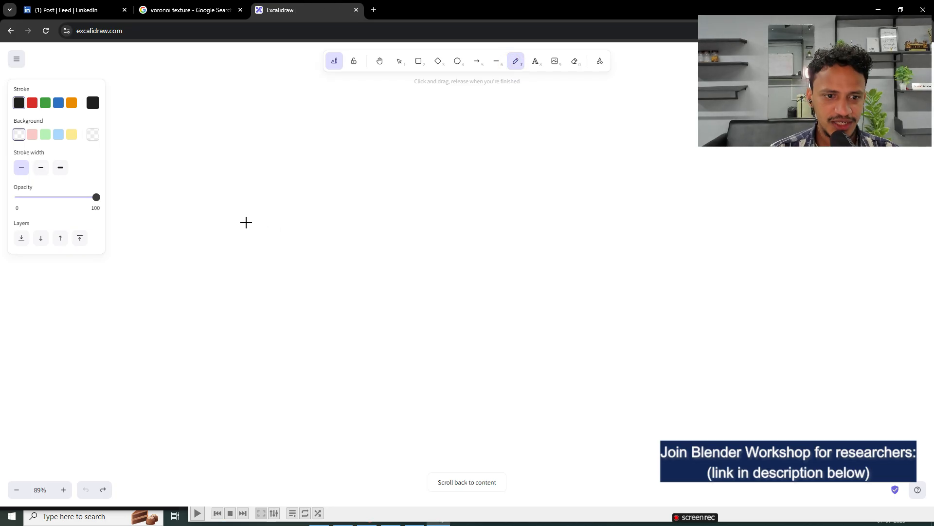
left_click_drag(240, 200, 242, 294)
mouse_move(243, 202)
left_mouse_down()
mouse_move(378, 294)
mouse_move(245, 311)
left_mouse_up()
mouse_move(470, 247)
left_mouse_down()
mouse_move(578, 175)
mouse_move(590, 271)
mouse_move(504, 290)
left_mouse_up()
scroll(237, 175, "down", 5, "ctrl")
scroll(237, 175, "down", 3, "ctrl")
scroll(341, 198, "up", 5, "ctrl")
Step: Draw a curly brace beneath the square and circle, and sketch a circle with a square overlapping it below the brace
mouse_move(303, 203)
middle_mouse_down()
mouse_move(582, 180)
mouse_move(492, 193)
middle_mouse_up()
scroll(529, 182, "up", 2, "ctrl")
left_click_drag(360, 230, 539, 224)
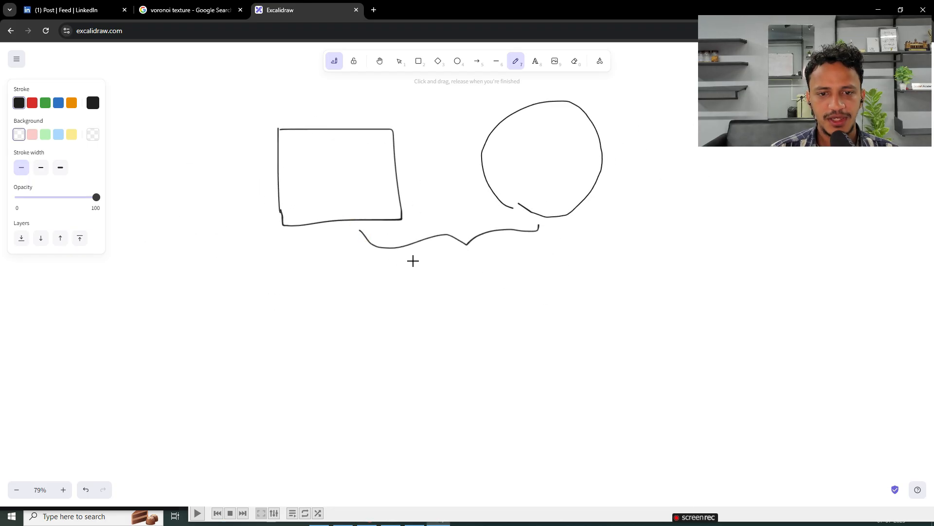
scroll(383, 244, "down", 2, "ctrl")
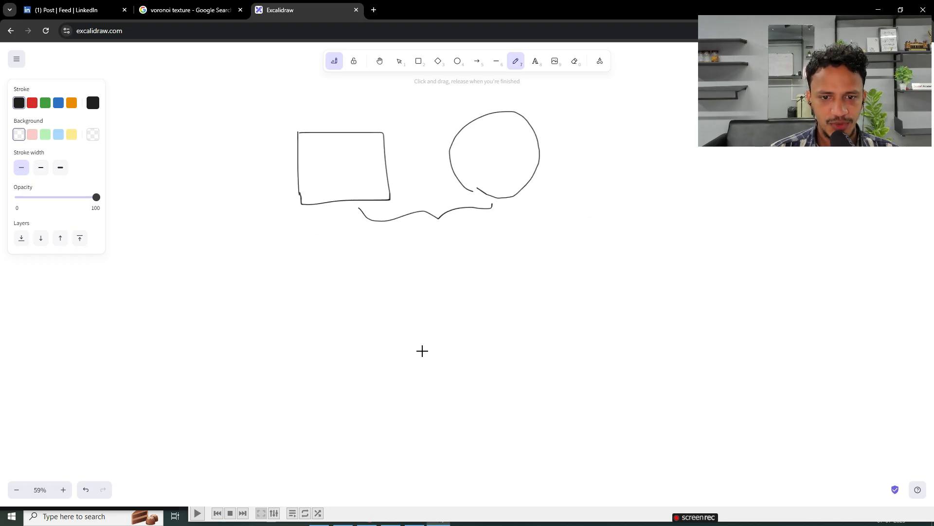
mouse_move(409, 333)
left_mouse_down()
mouse_move(469, 278)
mouse_move(501, 340)
left_mouse_up()
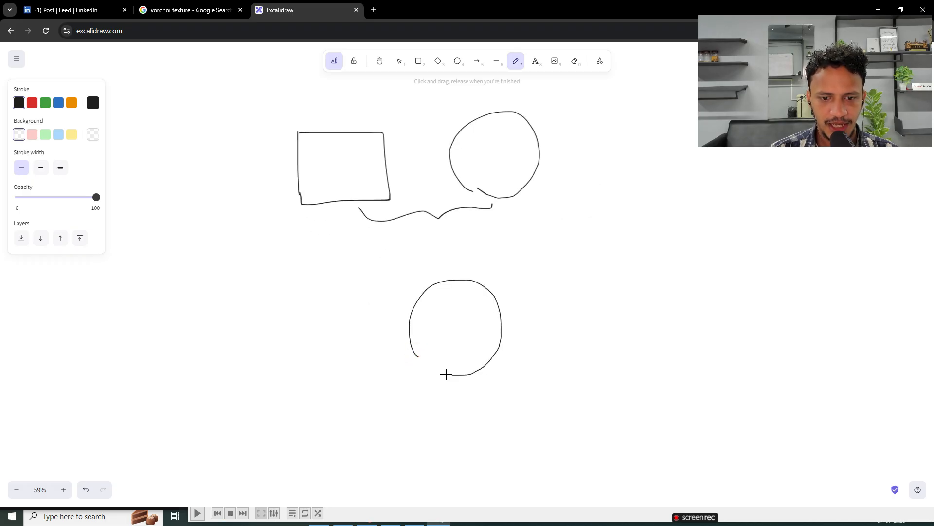
mouse_move(414, 375)
left_mouse_down()
mouse_move(409, 296)
mouse_move(471, 273)
mouse_move(497, 344)
mouse_move(414, 375)
left_mouse_up()
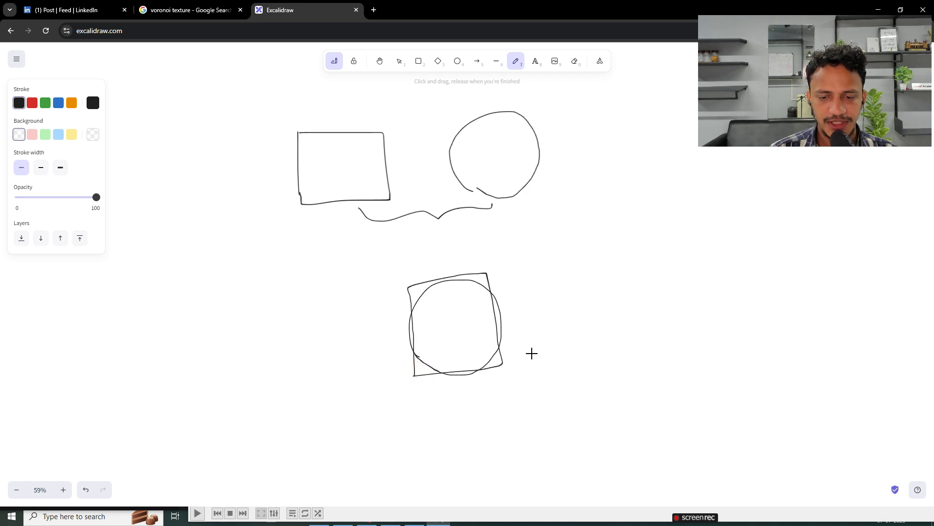
scroll(517, 331, "down", 3)
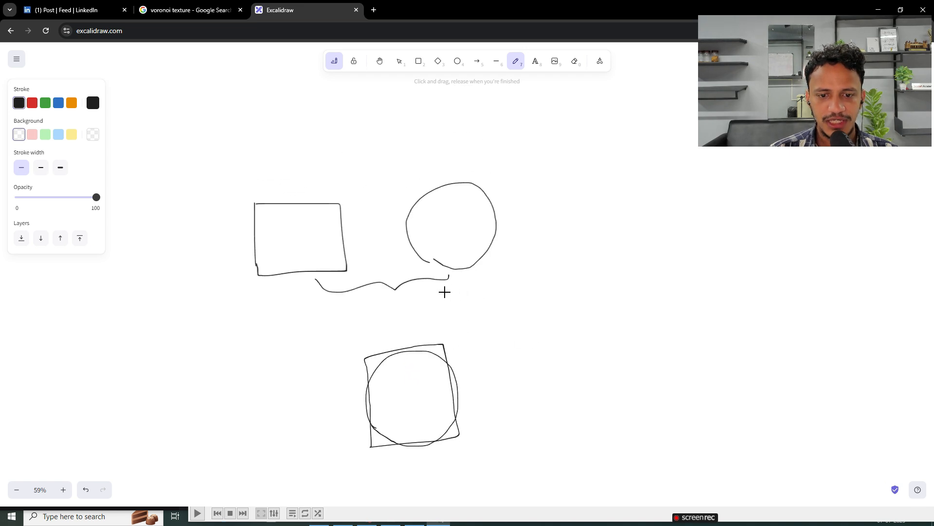
Step: Draw an arrow from the overlapping circle and square to a freehand rounded square
scroll(422, 290, "up", 3, "ctrl")
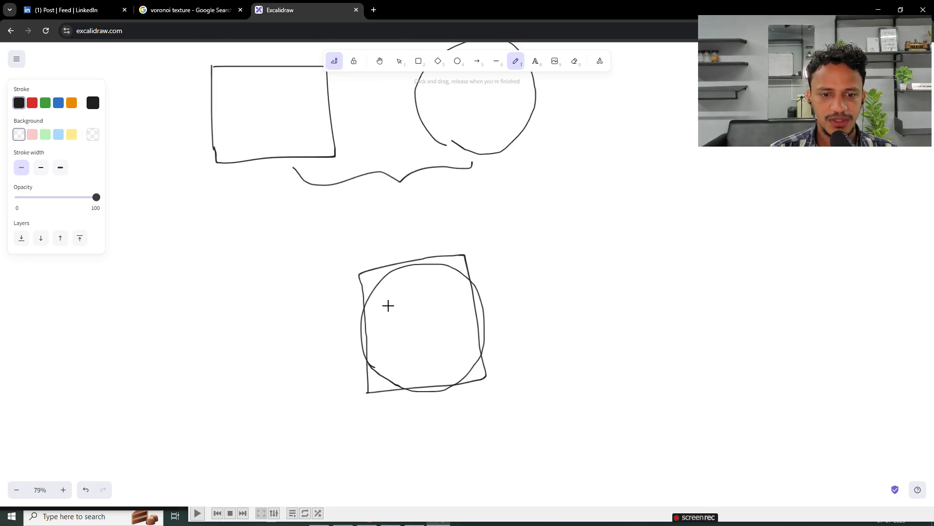
left_click_drag(534, 313, 598, 304)
left_click_drag(579, 295, 602, 327)
left_click_drag(655, 366, 633, 277)
mouse_move(659, 362)
left_mouse_down()
mouse_move(645, 264)
mouse_move(761, 341)
mouse_move(649, 357)
left_mouse_up()
Step: Sketch a partly overlapping circle and rectangle in a new row, with an arrow marked V leading to their merged outline
scroll(536, 360, "down", 5, "ctrl")
middle_click_drag(530, 349, 518, 237)
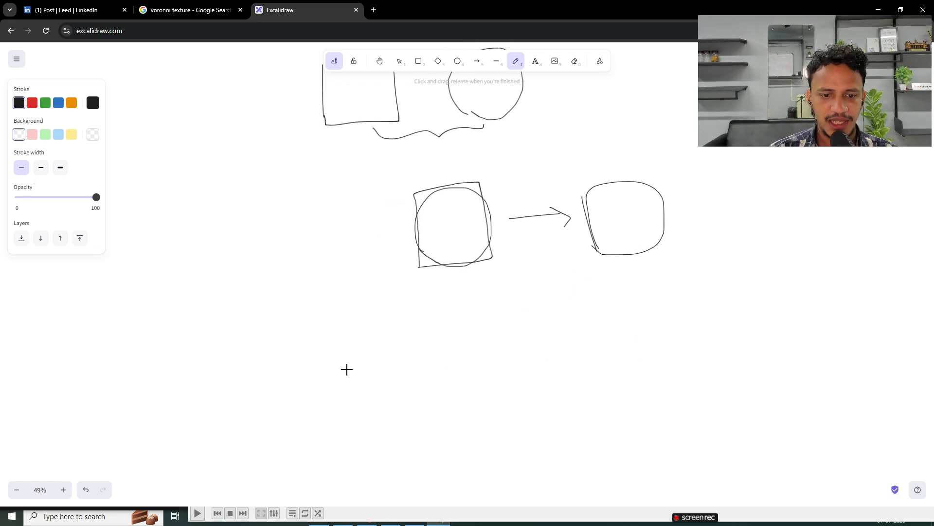
mouse_move(332, 377)
left_mouse_down()
mouse_move(403, 355)
mouse_move(384, 406)
mouse_move(398, 330)
mouse_move(452, 330)
left_mouse_up()
mouse_move(584, 370)
left_mouse_down()
mouse_move(619, 368)
mouse_move(611, 382)
left_mouse_up()
left_click_drag(508, 344, 518, 343)
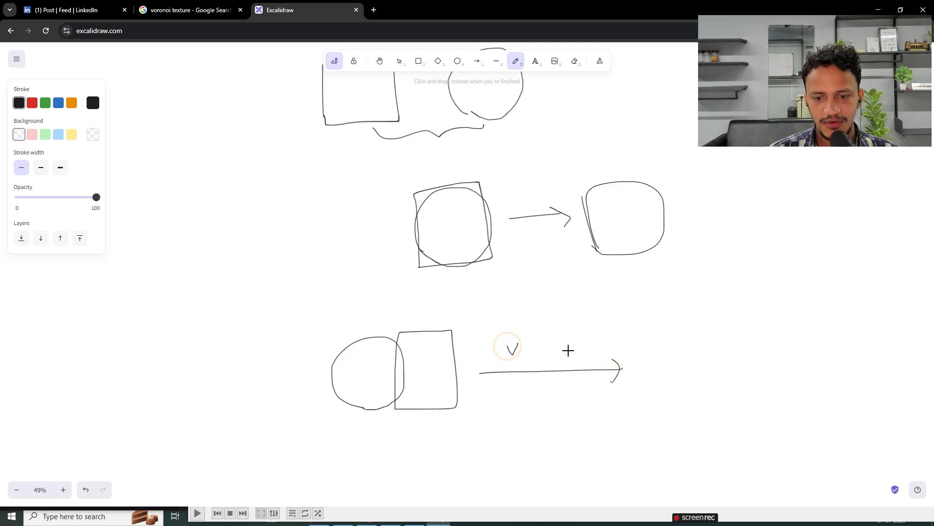
mouse_move(671, 331)
left_mouse_down()
mouse_move(647, 382)
mouse_move(690, 372)
left_mouse_up()
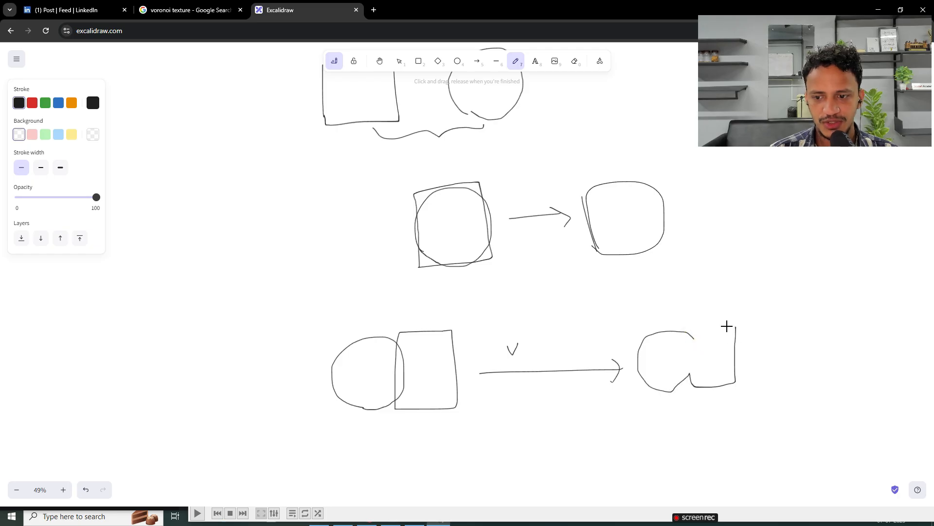
Step: Sketch another overlapping circle and square, hatch their overlap, and draw an arrow marked I to a D-shaped intersection
scroll(430, 279, "down", 2, "ctrl")
scroll(429, 280, "down", 2)
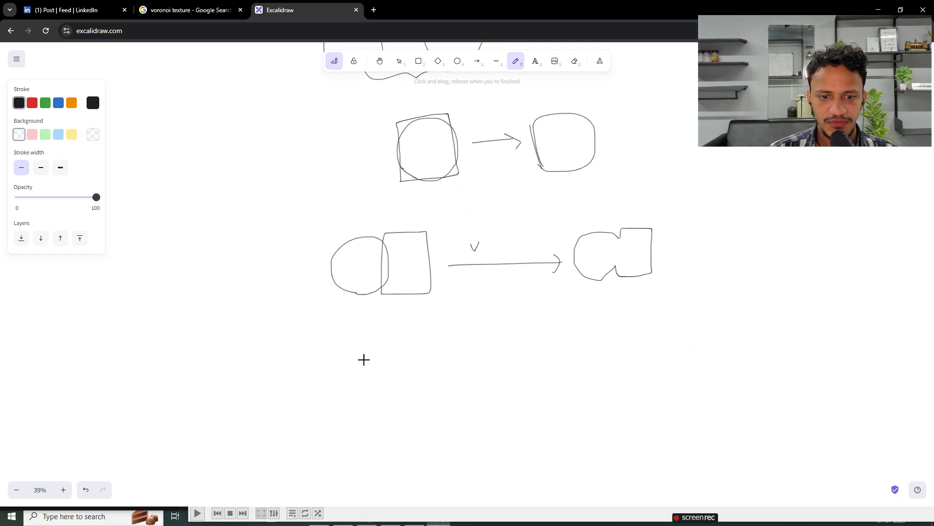
mouse_move(350, 406)
left_mouse_down()
mouse_move(386, 342)
mouse_move(410, 402)
left_mouse_up()
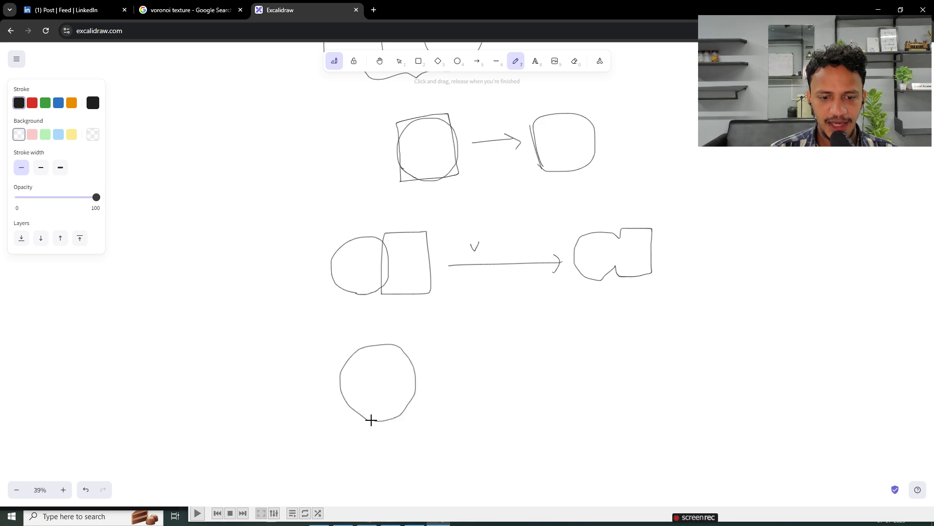
mouse_move(395, 365)
left_mouse_down()
mouse_move(457, 340)
mouse_move(463, 420)
left_mouse_up()
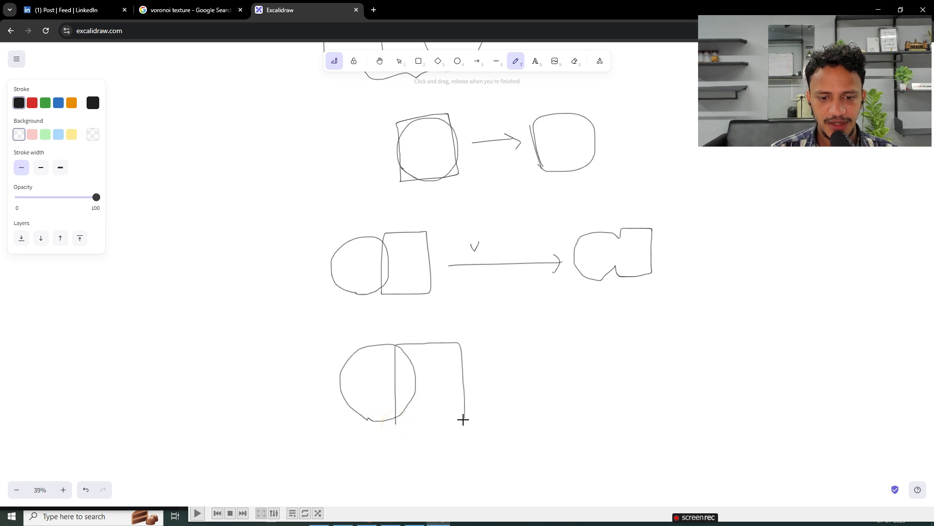
left_click_drag(627, 386, 669, 384)
left_click_drag(658, 374, 653, 394)
left_click_drag(574, 346, 574, 361)
left_click_drag(404, 345, 400, 406)
left_click_drag(732, 381, 732, 401)
mouse_move(730, 340)
left_mouse_down()
mouse_move(751, 359)
mouse_move(736, 403)
left_mouse_up()
Step: Sketch a third circle-and-square overlap with an arrow to a square with a curved cut-out, and hatch the square's remaining part
scroll(691, 372, "down", 5, "ctrl")
middle_click_drag(690, 372, 630, 295)
scroll(535, 315, "up", 5, "ctrl")
scroll(667, 320, "down", 1, "ctrl")
scroll(282, 350, "down", 2)
scroll(294, 338, "down", 1, "ctrl")
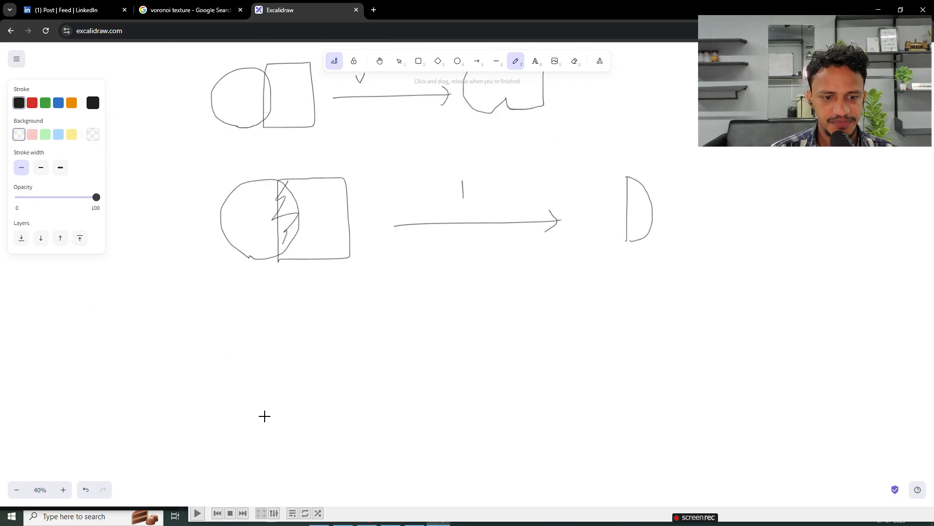
mouse_move(241, 391)
left_mouse_down()
mouse_move(309, 340)
mouse_move(290, 429)
left_mouse_up()
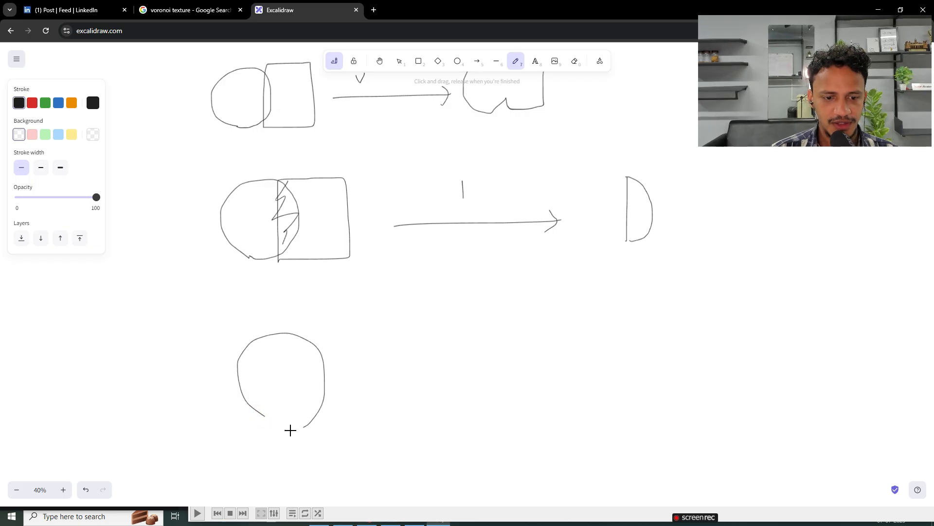
mouse_move(297, 339)
left_mouse_down()
mouse_move(396, 403)
mouse_move(295, 425)
left_mouse_up()
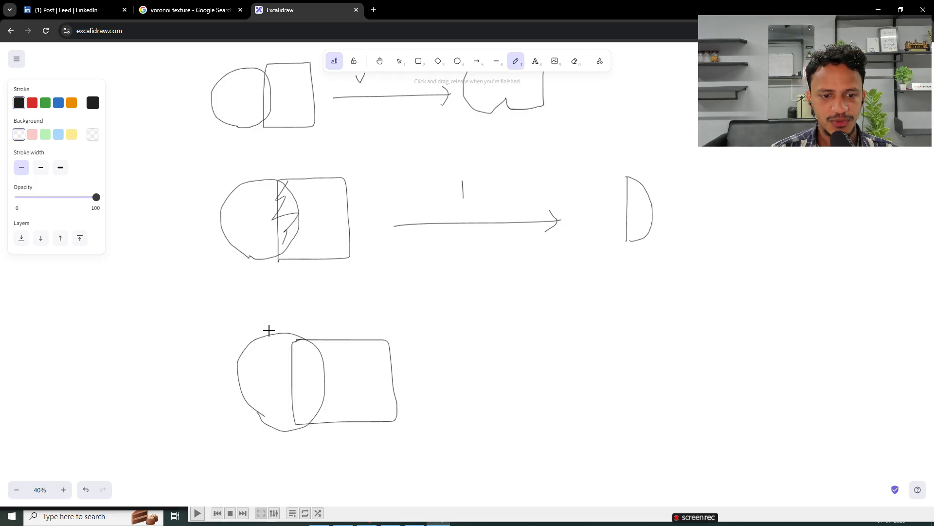
mouse_move(582, 358)
left_mouse_down()
mouse_move(598, 358)
mouse_move(597, 376)
left_mouse_up()
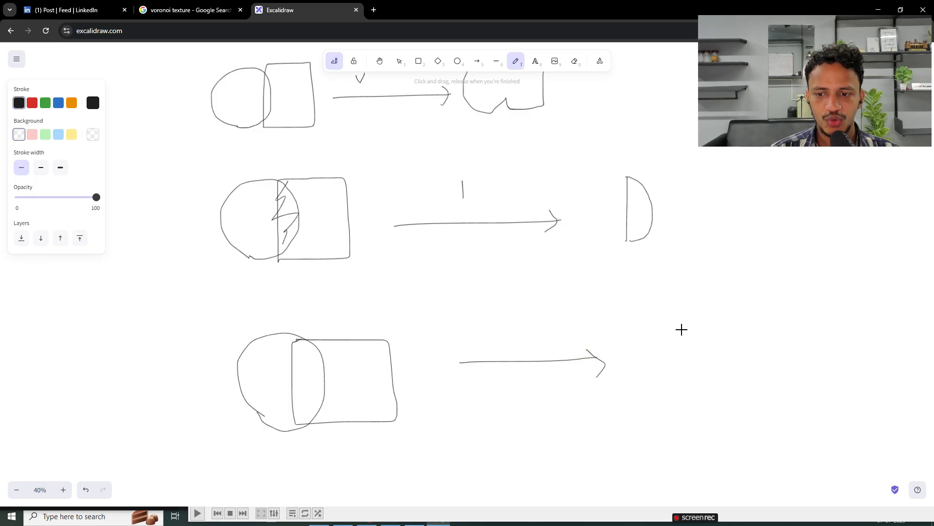
mouse_move(700, 343)
left_mouse_down()
mouse_move(685, 411)
mouse_move(767, 408)
left_mouse_up()
left_click_drag(773, 342, 694, 326)
mouse_move(356, 342)
left_mouse_down()
mouse_move(363, 395)
mouse_move(392, 386)
left_mouse_up()
Step: Switch from the Excalidraw boolean sketches back to the geometry node setup in Blender
scroll(469, 299, "down", 5, "ctrl")
scroll(472, 292, "up", 5, "ctrl")
middle_click_drag(472, 290, 480, 349)
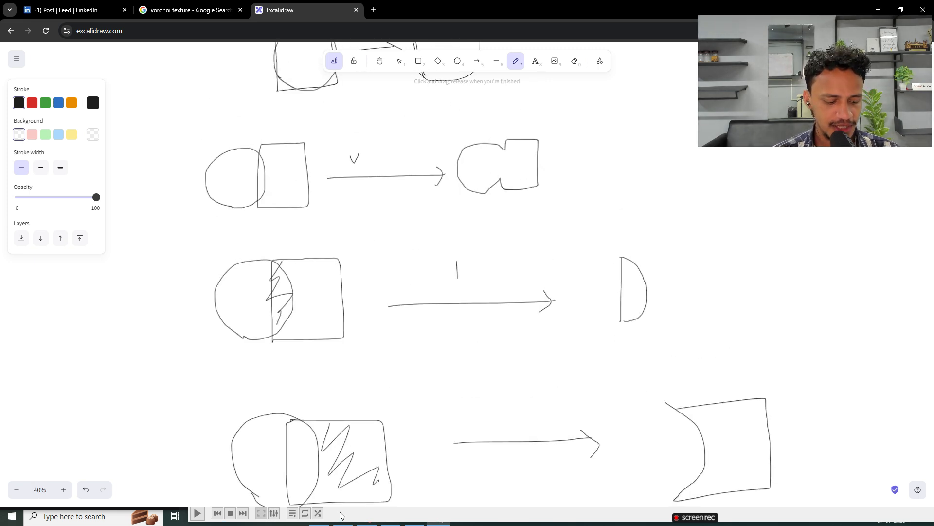
key("super")
left_click(432, 519)
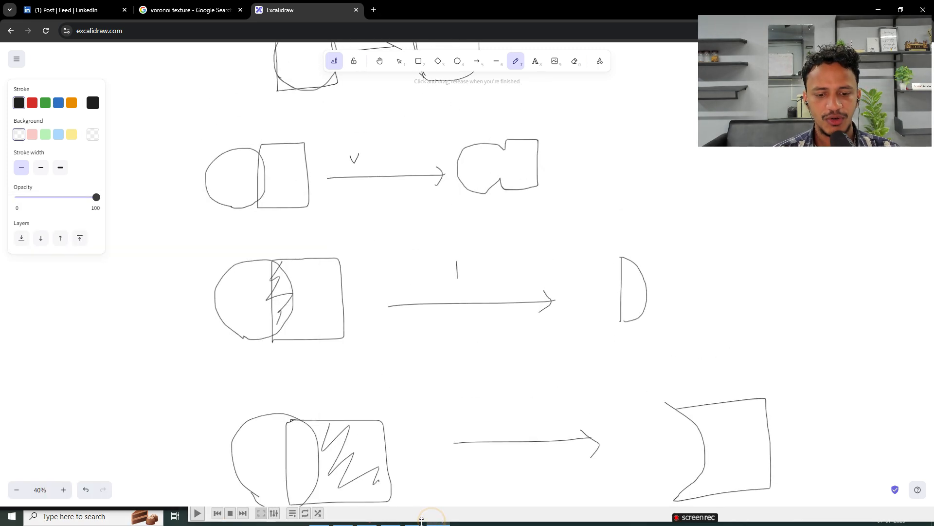
key("super")
left_click(342, 519)
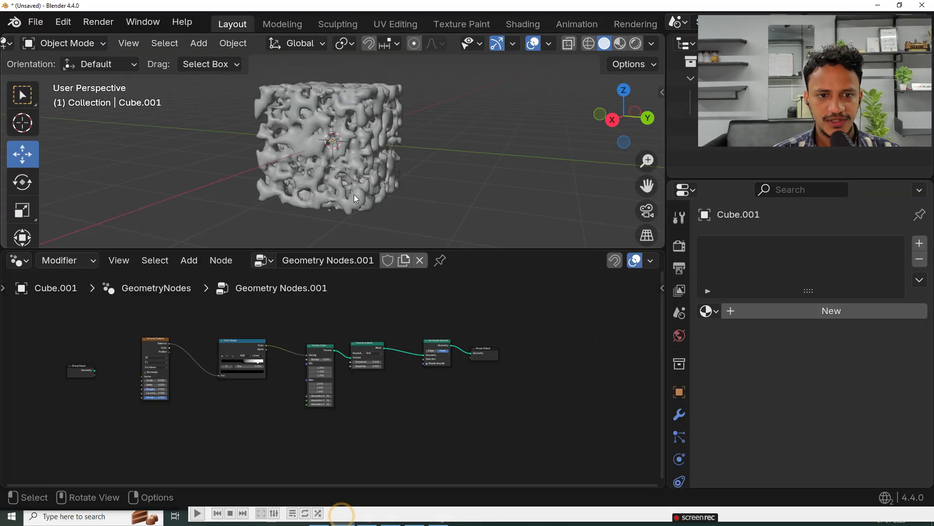
Step: Add an Ico Sphere node and place it below the Volume to Mesh node
scroll(443, 381, "up", 3)
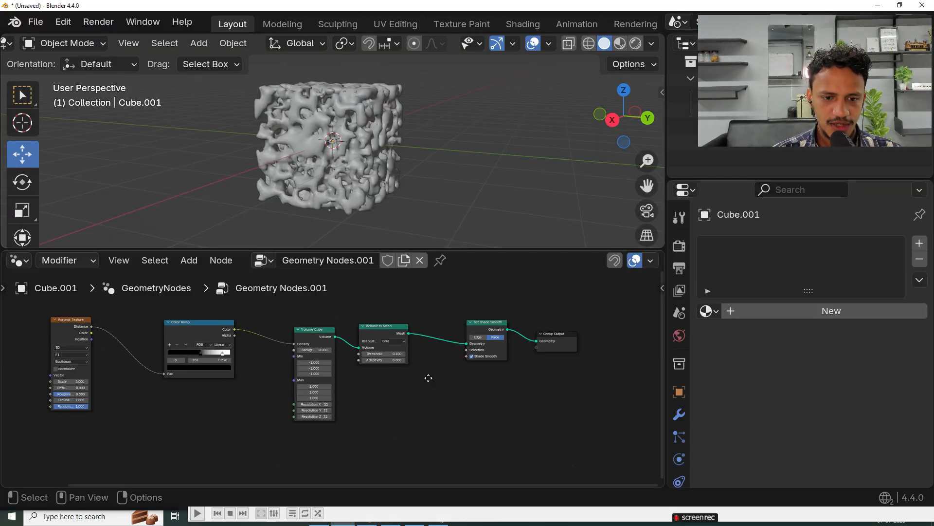
middle_click_drag(428, 378, 427, 385)
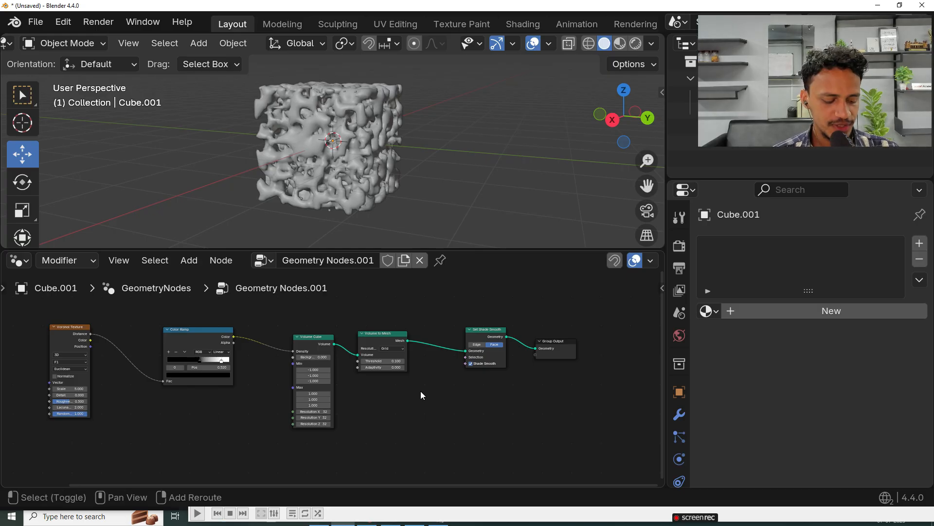
key("shift+a")
left_click(344, 161)
type("ico")
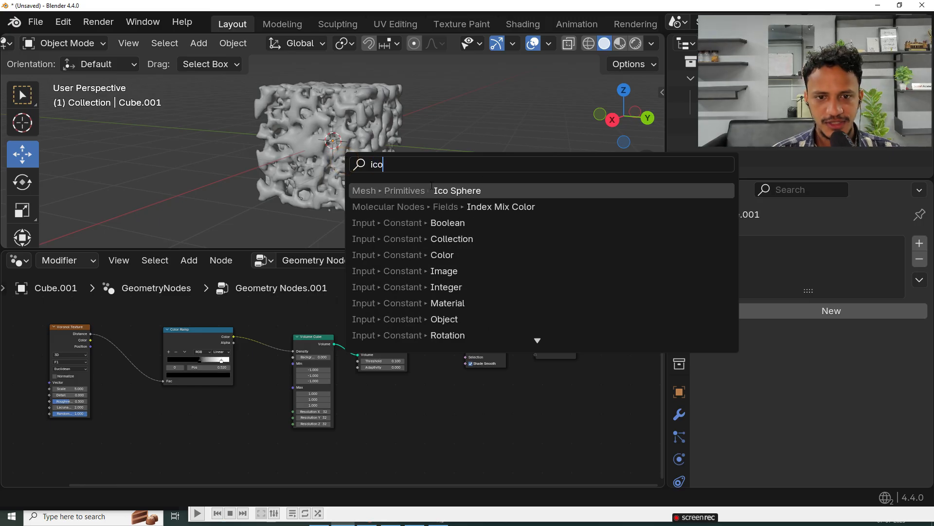
left_click(452, 190)
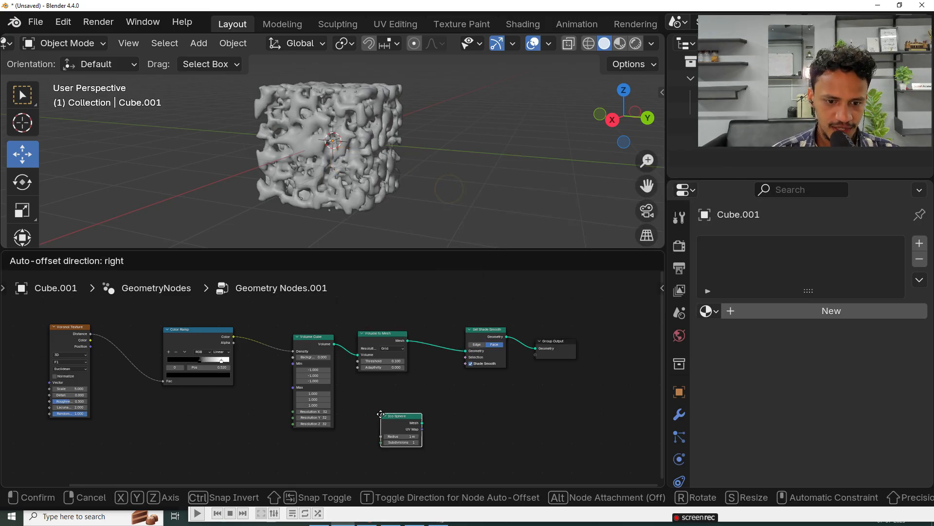
left_click(385, 416)
Step: Move the Set Shade Smooth and Group Output nodes together away from Volume to Mesh to make room
left_click_drag(423, 386, 596, 323)
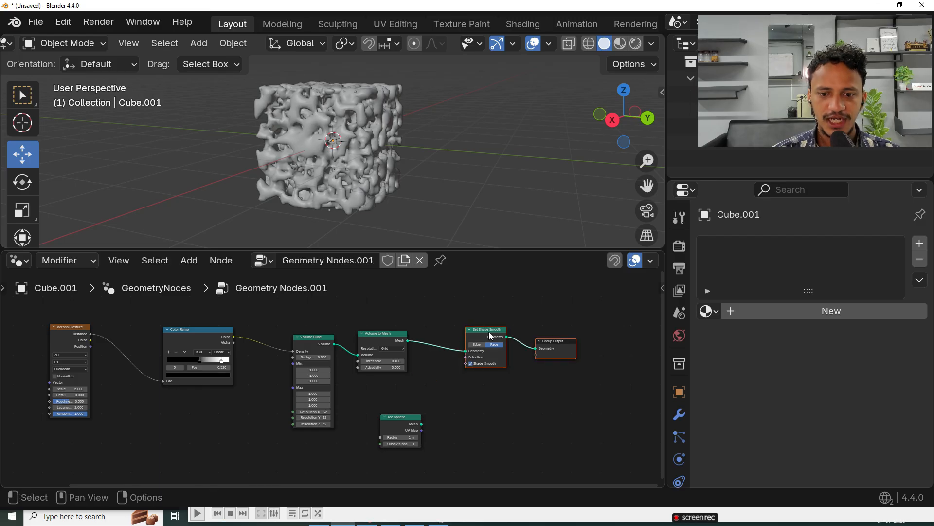
left_click_drag(490, 336, 540, 336)
middle_click_drag(487, 209, 405, 171)
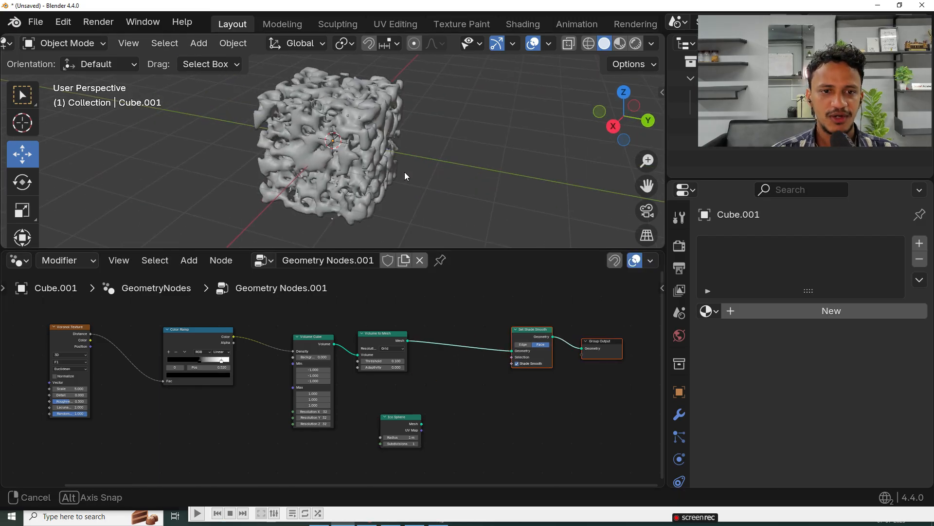
middle_click_drag(285, 139, 273, 136)
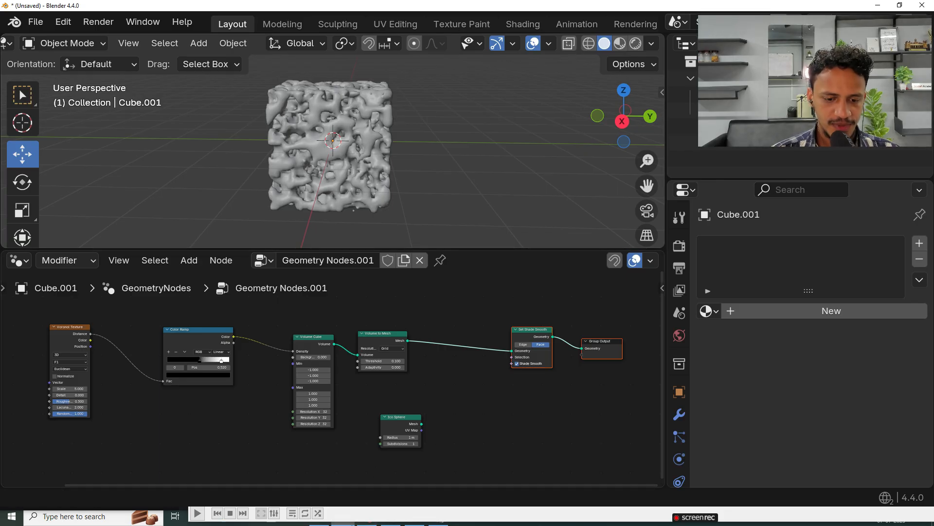
Step: Switch to Excalidraw and sketch a square containing a hatched circle, with a curved arrow leading to a separate freehand circle
key("super")
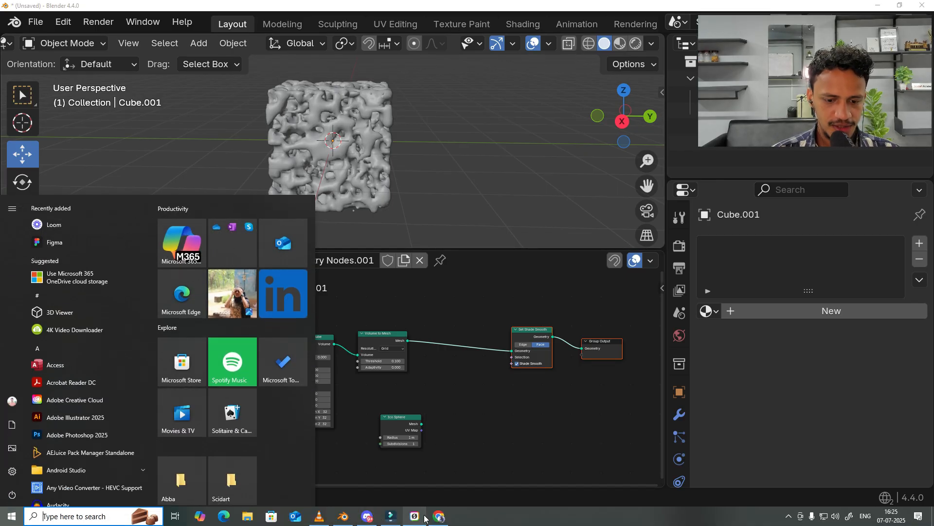
left_click(427, 515)
middle_click_drag(375, 324, 620, 200)
mouse_move(333, 288)
left_mouse_down()
mouse_move(351, 401)
mouse_move(218, 407)
mouse_move(218, 346)
left_mouse_up()
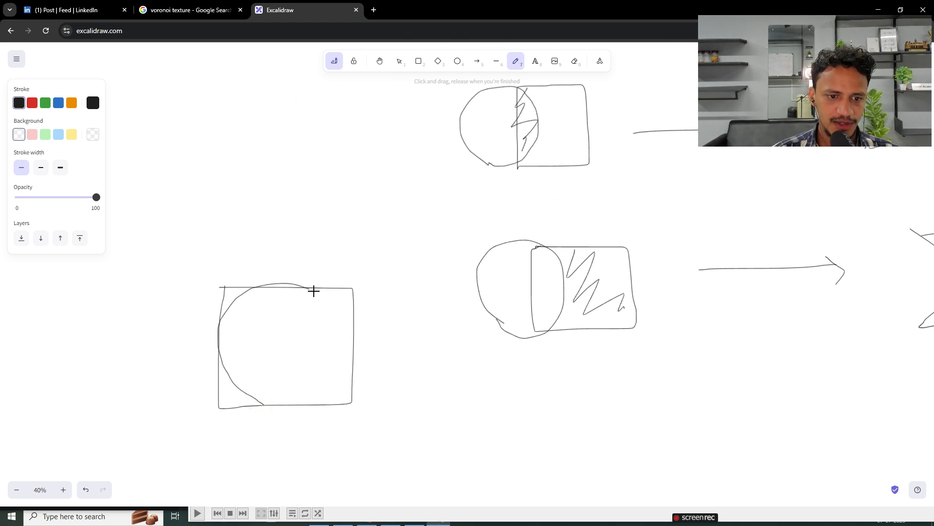
scroll(266, 392, "down", 3)
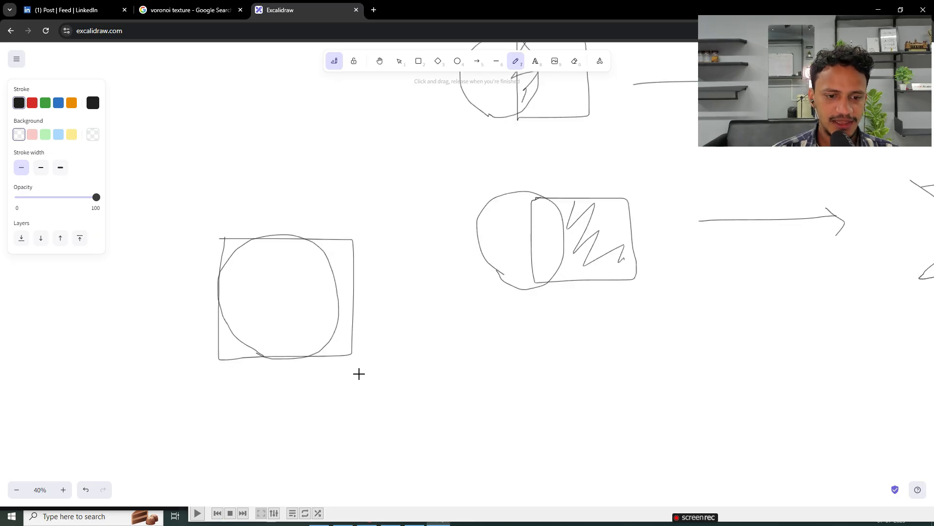
scroll(358, 374, "left", 2)
mouse_move(276, 270)
left_mouse_down()
mouse_move(350, 214)
mouse_move(322, 302)
left_mouse_up()
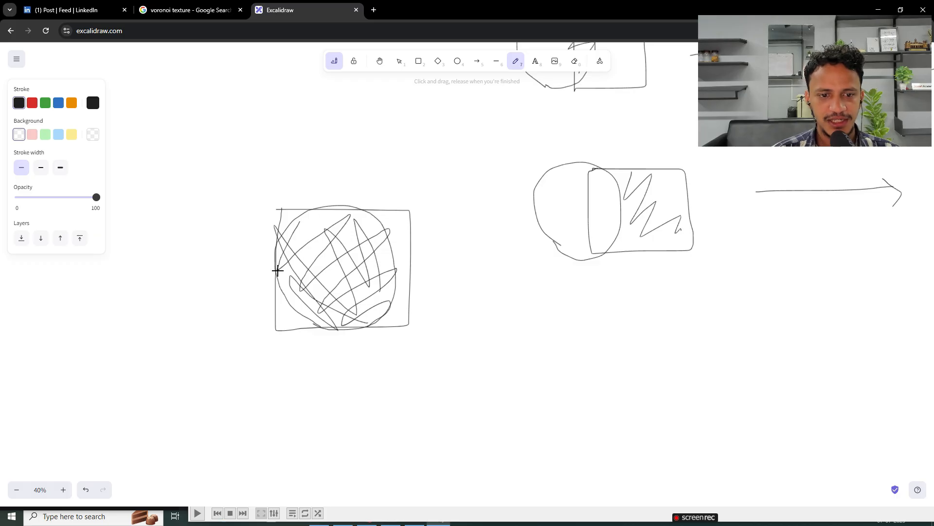
left_click_drag(342, 374, 459, 403)
mouse_move(535, 436)
left_mouse_down()
mouse_move(601, 361)
mouse_move(523, 433)
left_mouse_up()
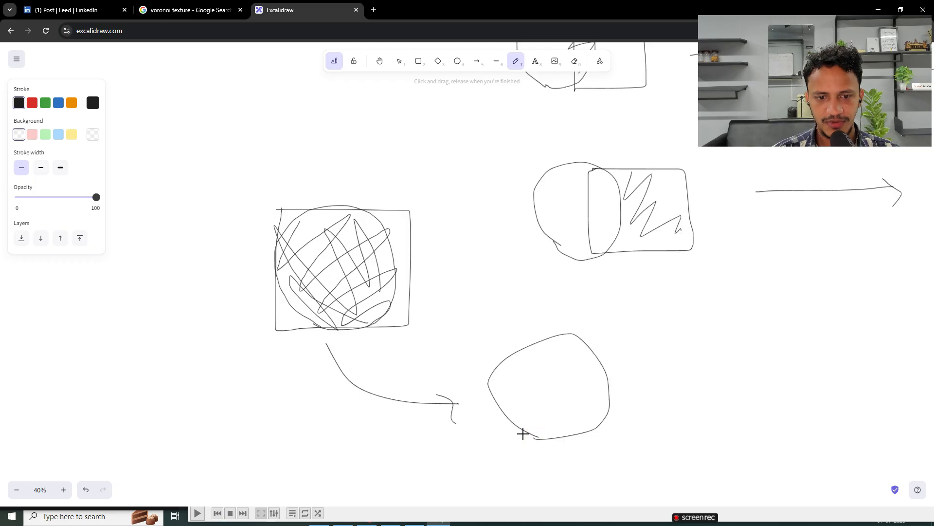
Step: Switch back to Blender and add a Mesh Boolean node beside the Ico Sphere node
key("super")
left_click(433, 514)
key("super")
left_click(343, 516)
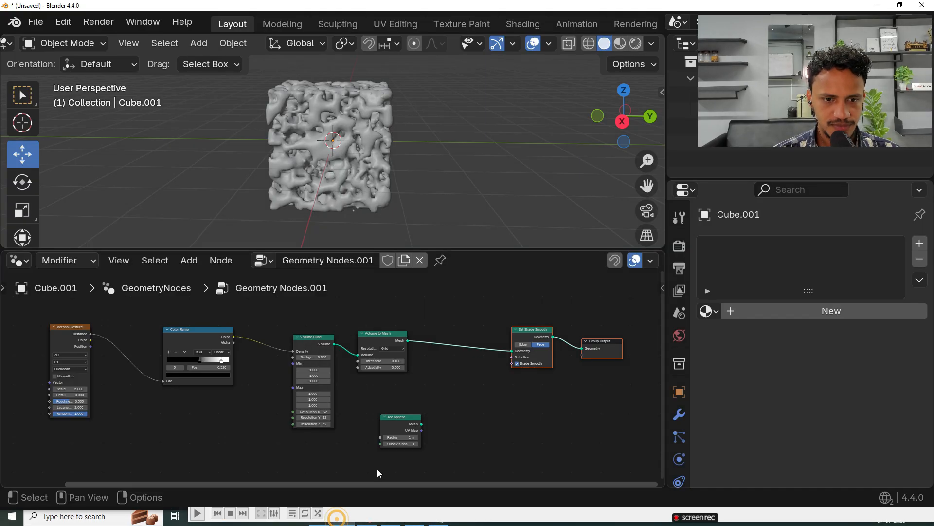
scroll(402, 435, "up", 1)
key("shift+a")
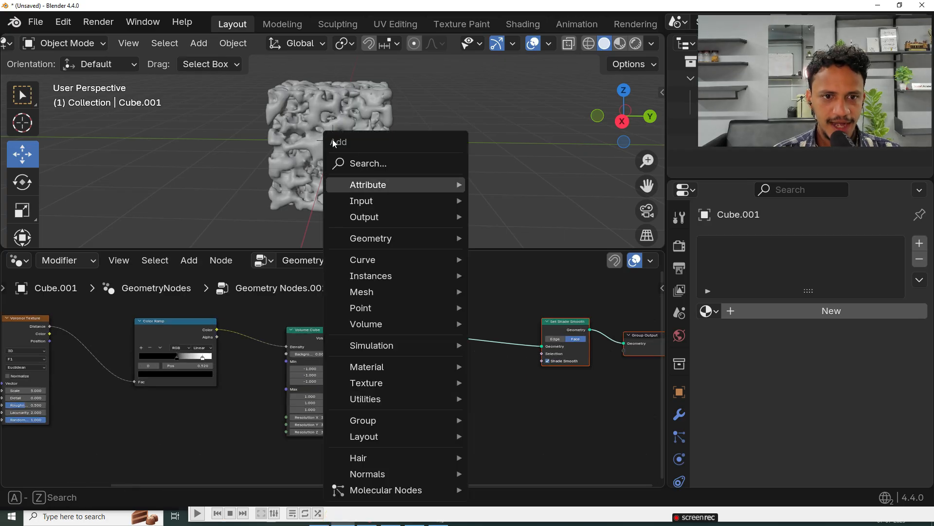
left_click(361, 170)
type("mesh")
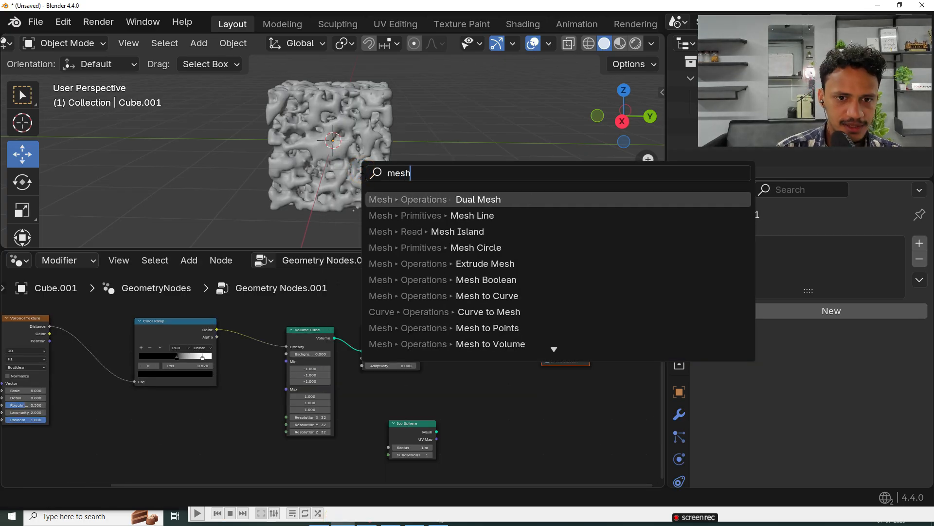
type(" boo")
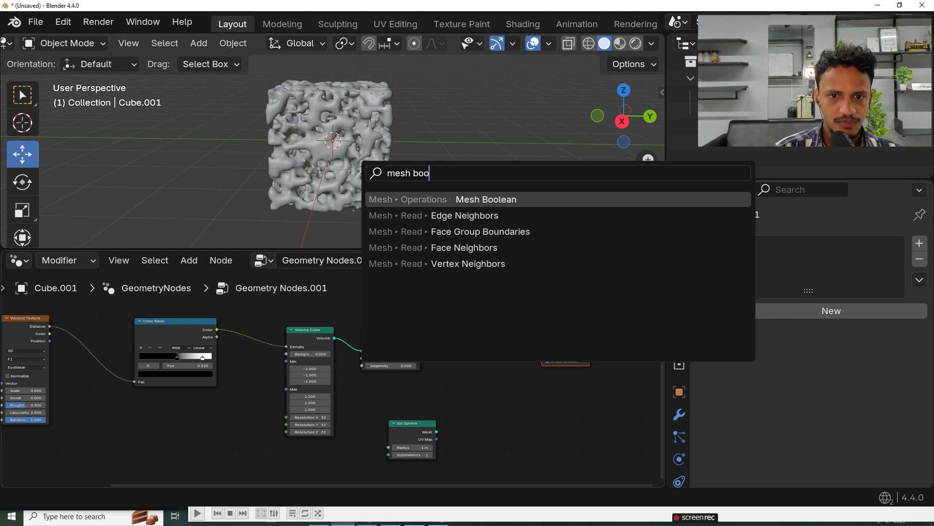
key("Return")
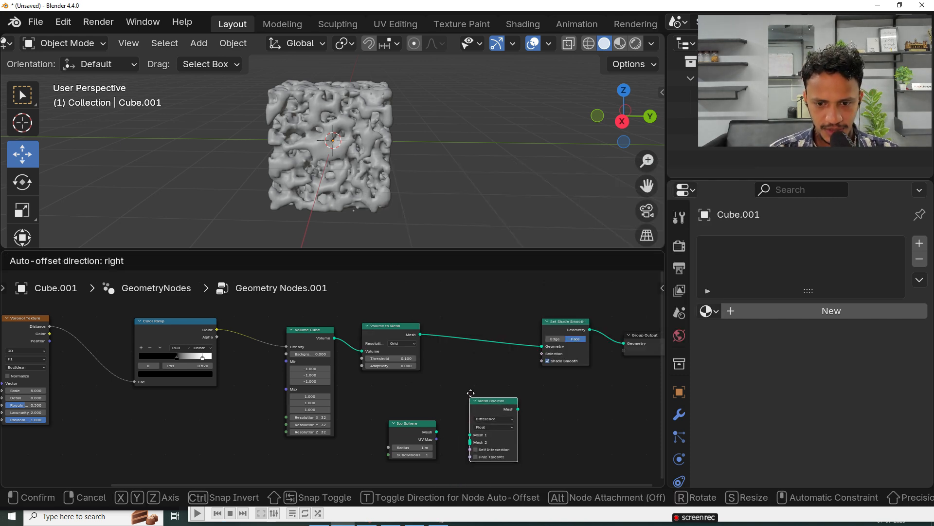
left_click(467, 391)
Step: Space the nodes further apart and insert Mesh Boolean into the link between Volume to Mesh and Set Shade Smooth
middle_click_drag(466, 392, 320, 369)
left_click_drag(482, 329, 538, 292)
left_click_drag(409, 304, 546, 307)
middle_click_drag(319, 352, 325, 358)
left_click_drag(354, 375, 387, 355)
left_click(251, 310)
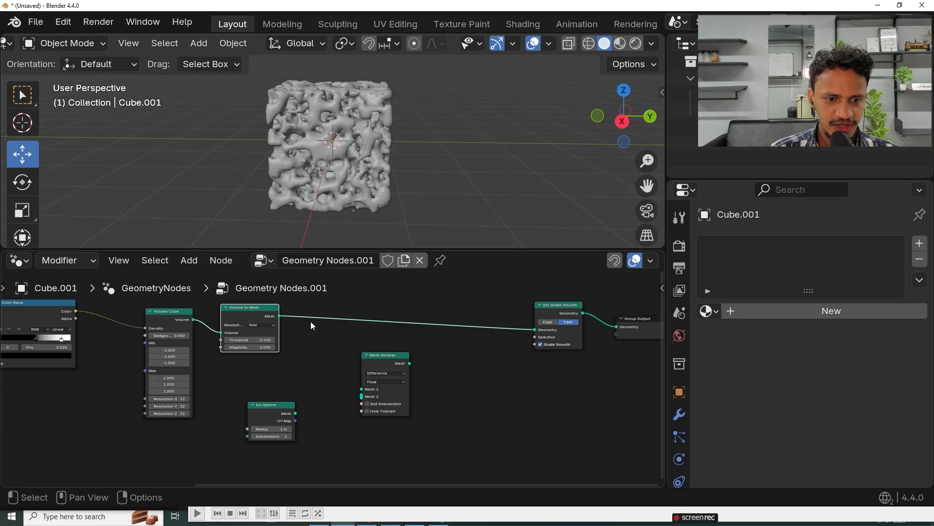
left_click_drag(388, 360, 444, 315)
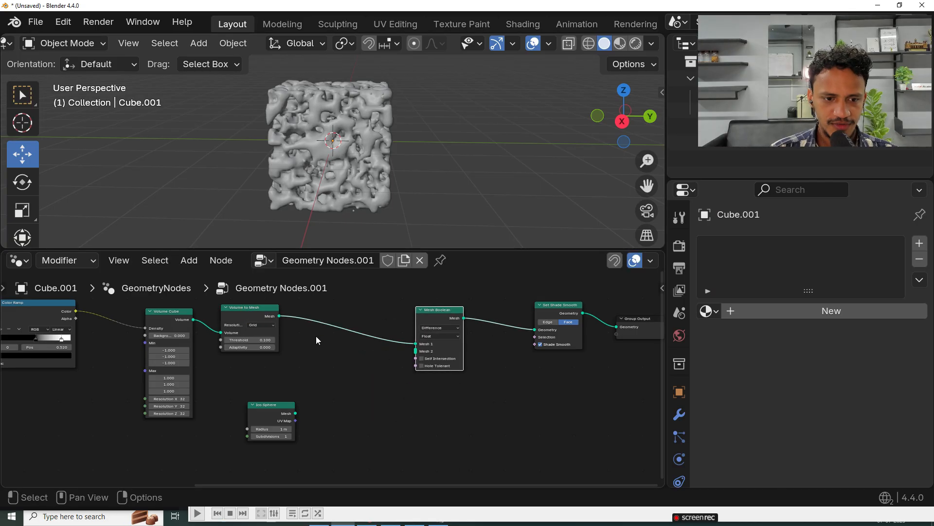
Step: Connect the Ico Sphere's Mesh output to the Mesh 2 input of the Mesh Boolean node
middle_click_drag(316, 336, 336, 345)
left_click_drag(290, 424, 434, 361)
mouse_move(445, 326)
left_mouse_down()
mouse_move(428, 327)
mouse_move(461, 328)
left_mouse_up()
Step: Set the Mesh Boolean operation to Intersect and reconnect the Volume to Mesh output to its Mesh input
scroll(466, 352, "up", 2)
left_click(510, 345)
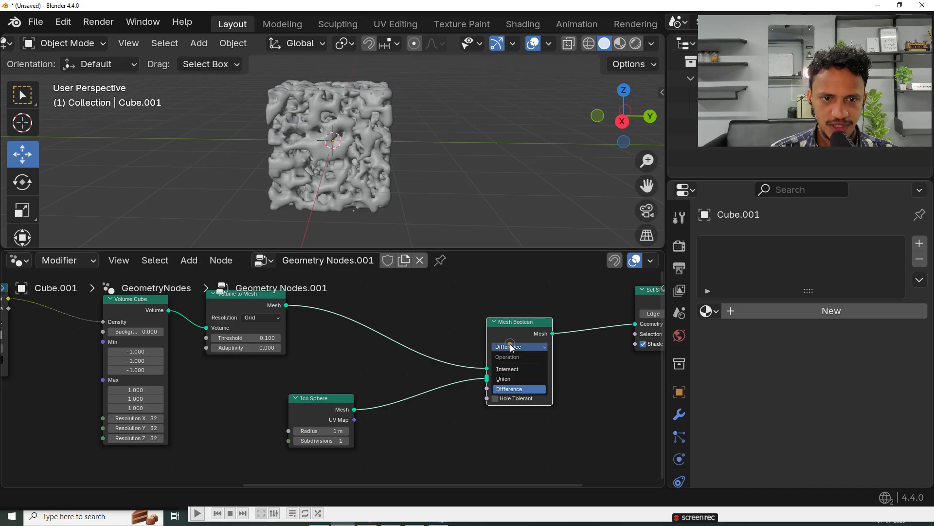
left_click(509, 369)
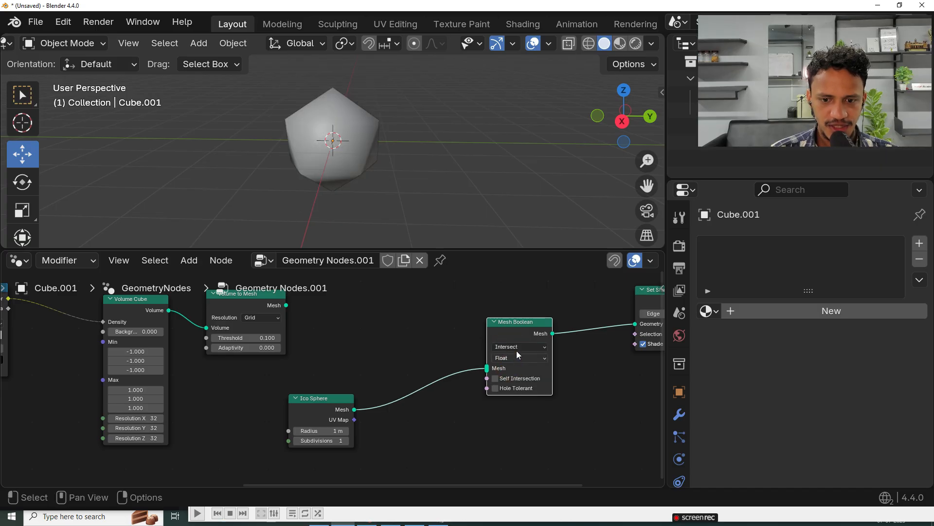
left_click(518, 349)
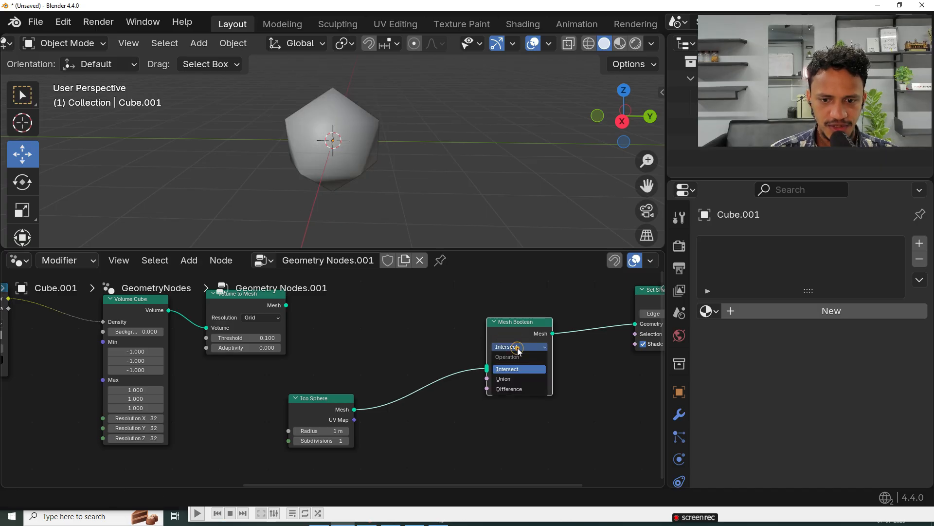
left_click(504, 369)
left_click_drag(286, 305, 478, 366)
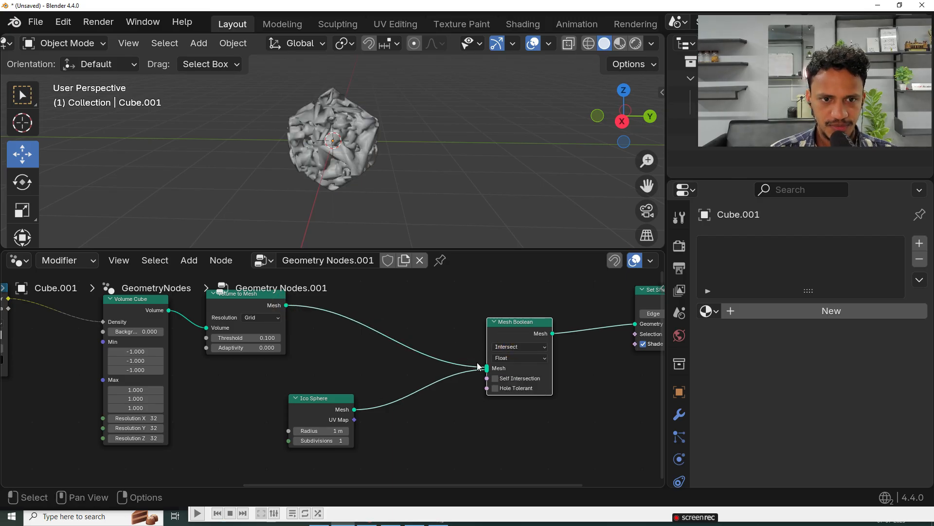
Step: Raise the Ico Sphere node's subdivisions to at least 5 for a rounder outline
middle_click_drag(297, 148, 432, 203)
scroll(338, 423, "up", 1)
middle_click_drag(375, 204, 304, 95)
scroll(322, 134, "up", 1)
middle_click_drag(322, 141, 241, 181)
middle_click_drag(354, 380, 361, 310)
scroll(338, 345, "up", 3)
middle_click_drag(338, 344, 363, 369)
left_click(386, 407)
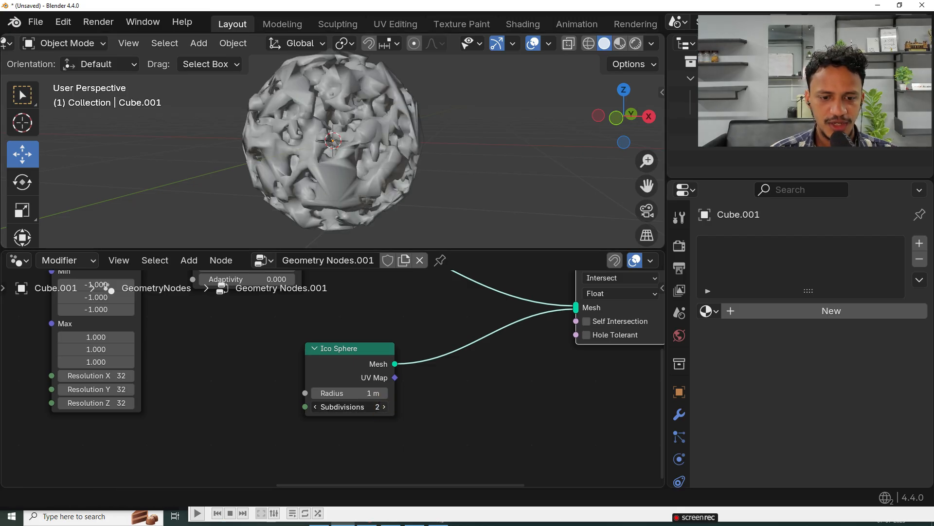
left_click(385, 406)
left_click(386, 407)
left_click(385, 407)
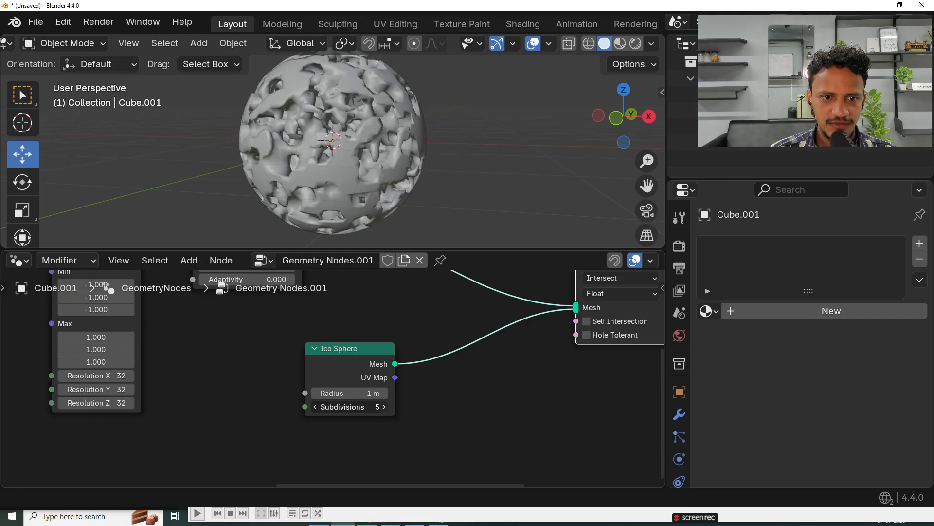
left_click(385, 407)
Step: Move the Voronoi Texture node closer to the Color Ramp node
scroll(379, 188, "down", 3)
middle_click_drag(381, 188, 442, 159)
scroll(421, 327, "down", 4)
mouse_move(427, 365)
middle_mouse_down()
mouse_move(363, 397)
mouse_move(407, 412)
middle_mouse_up()
middle_click_drag(189, 404, 339, 403)
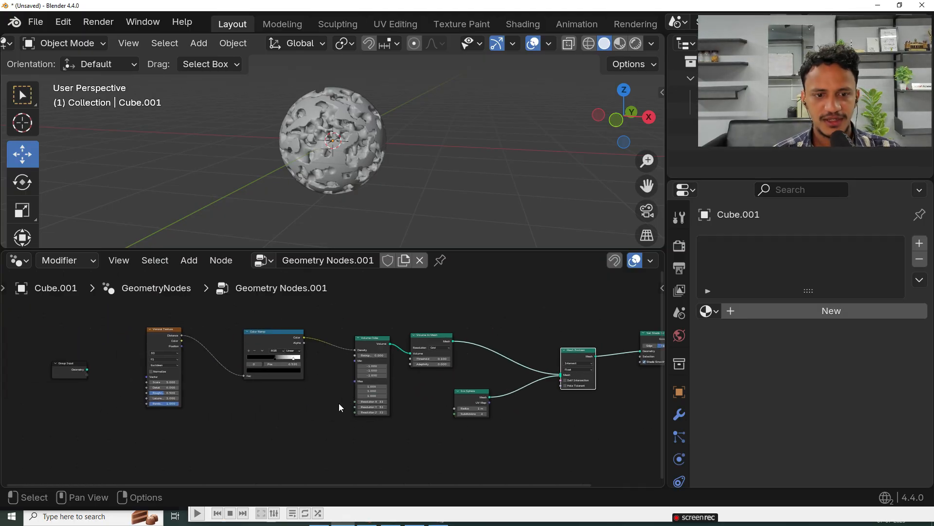
left_click_drag(163, 335, 193, 337)
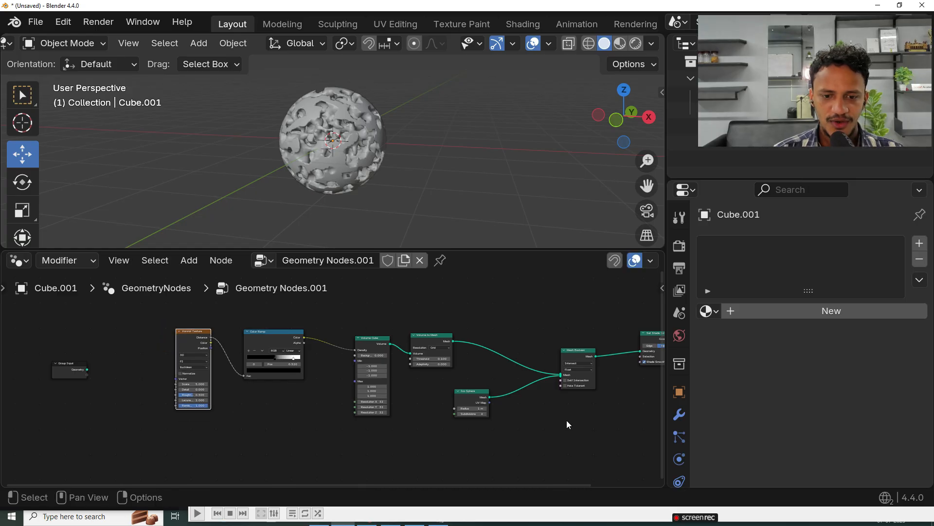
middle_click_drag(568, 425, 421, 426)
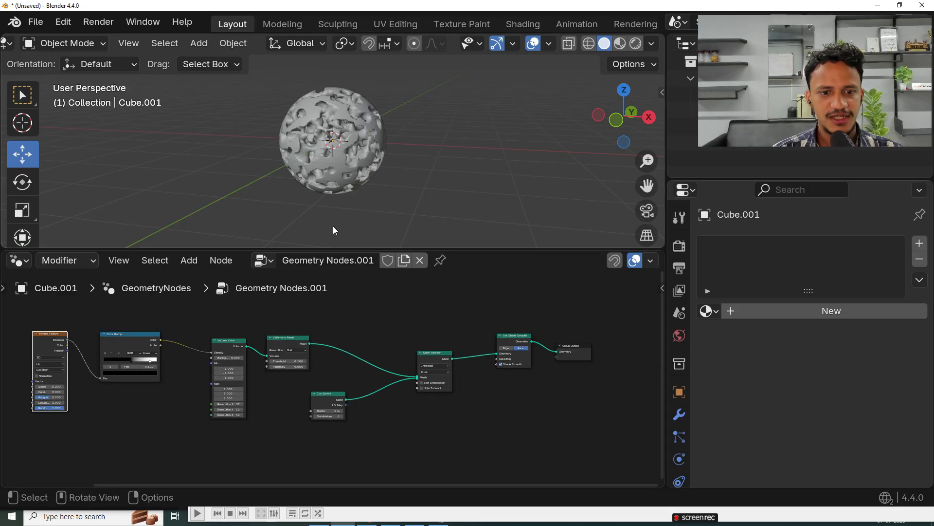
Step: Enlarge the 3D viewport above the node editor to inspect the porous sphere
left_click_drag(334, 248, 323, 319)
middle_click_drag(352, 235, 181, 231)
middle_click_drag(411, 170, 364, 177)
scroll(500, 212, "up", 3)
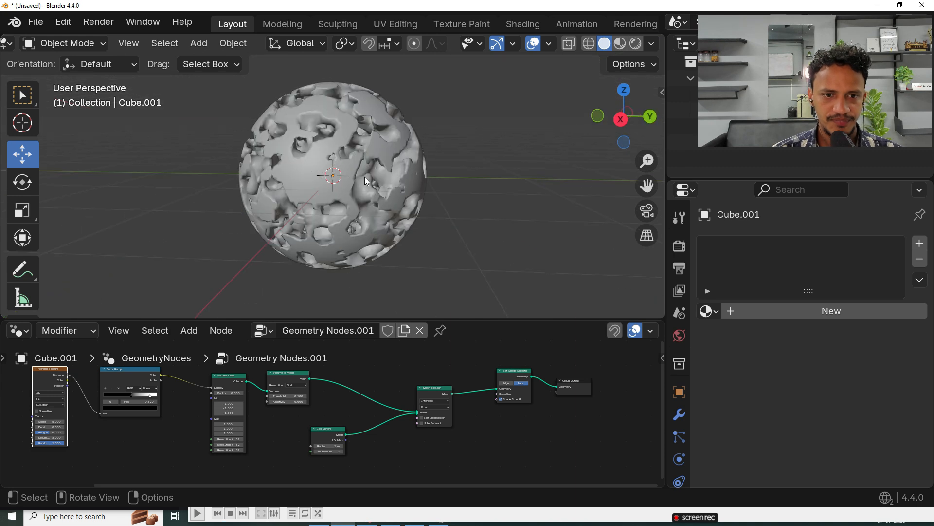
scroll(364, 177, "down", 3)
Step: Duplicate the porous sphere and place the copy beside the original along the Y axis
left_click(337, 191)
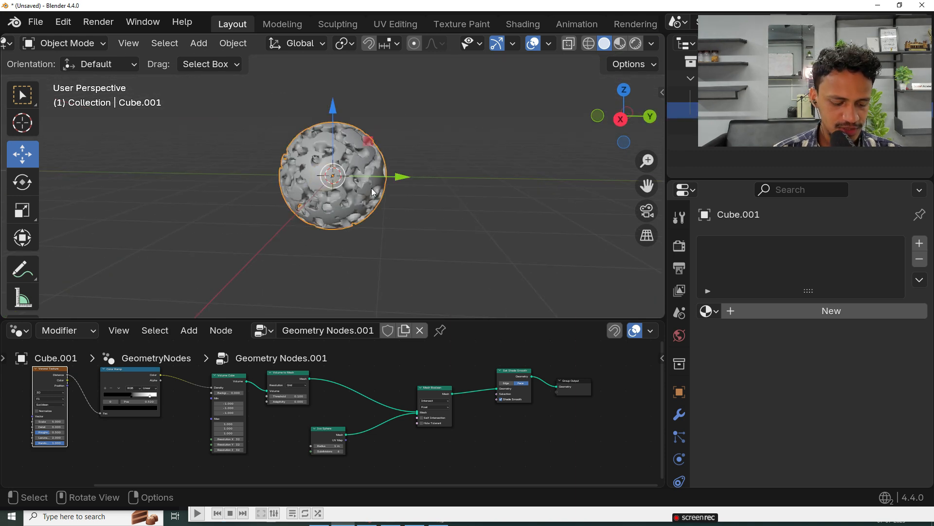
key("shift+d")
left_click(482, 288)
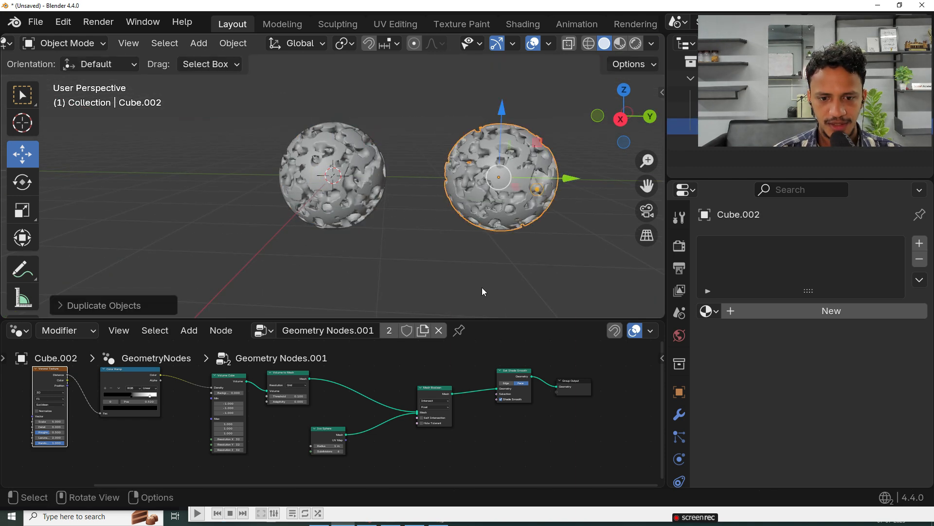
middle_click_drag(478, 205, 390, 207, "shift")
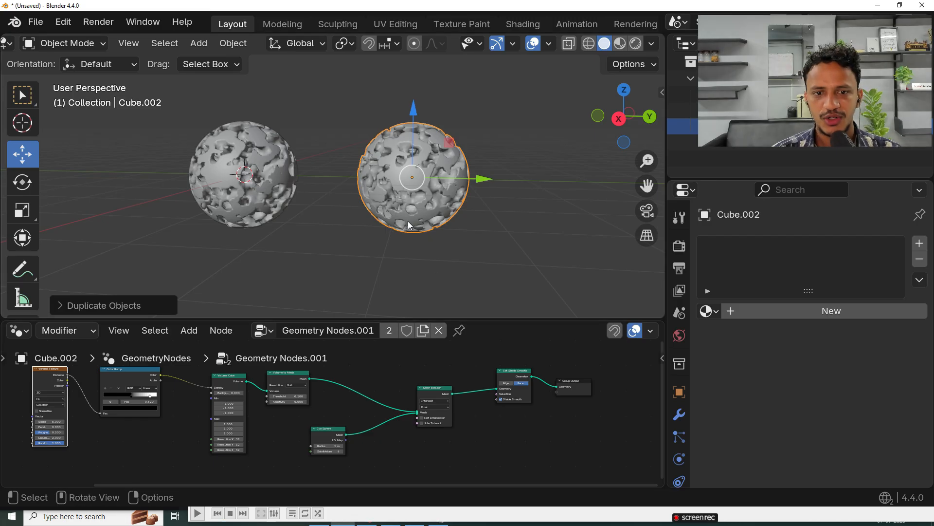
Step: Try an Ico Sphere radius of 3 m on the node tree shared by both spheres and undo it
scroll(416, 239, "up", 2)
scroll(356, 455, "up", 3)
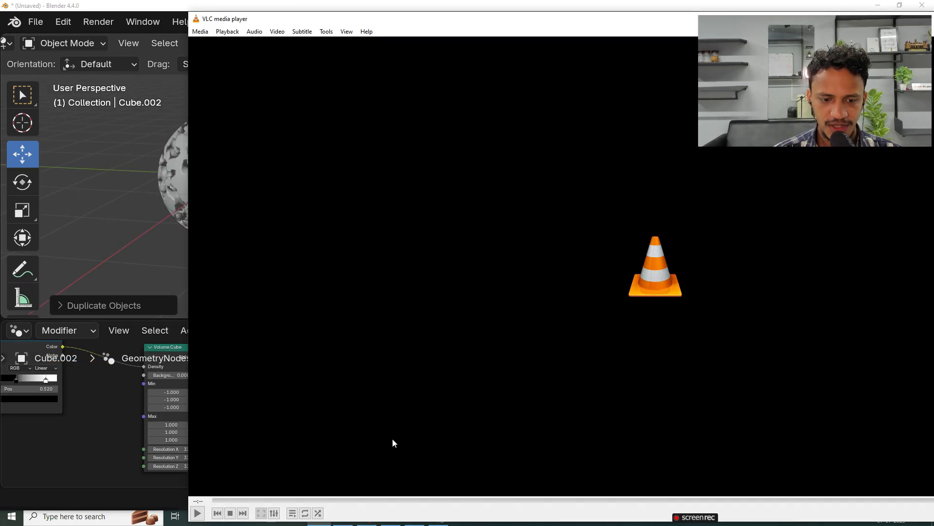
left_click(118, 338)
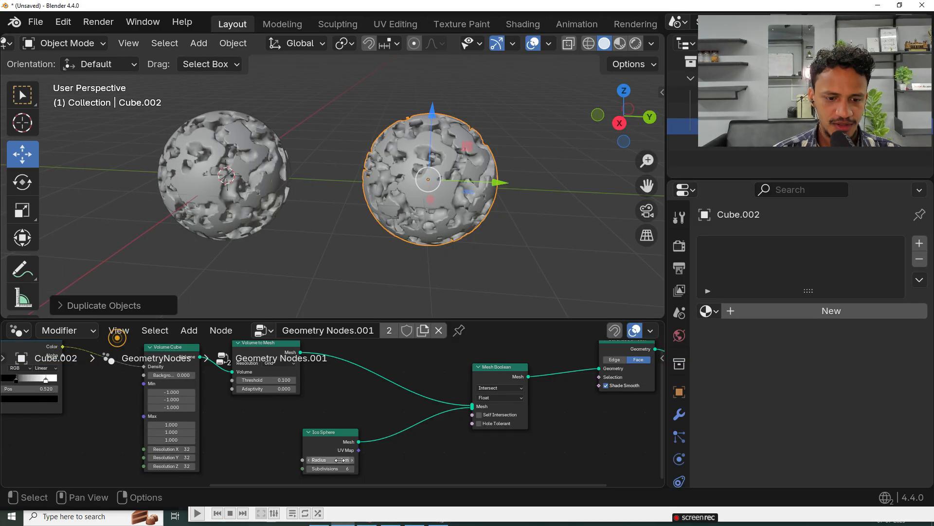
left_click(331, 461)
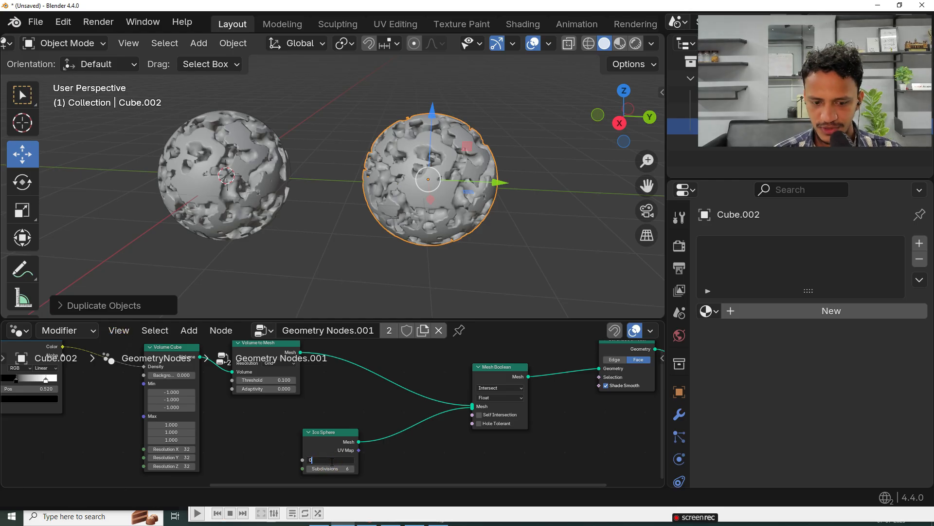
key("ctrl+z")
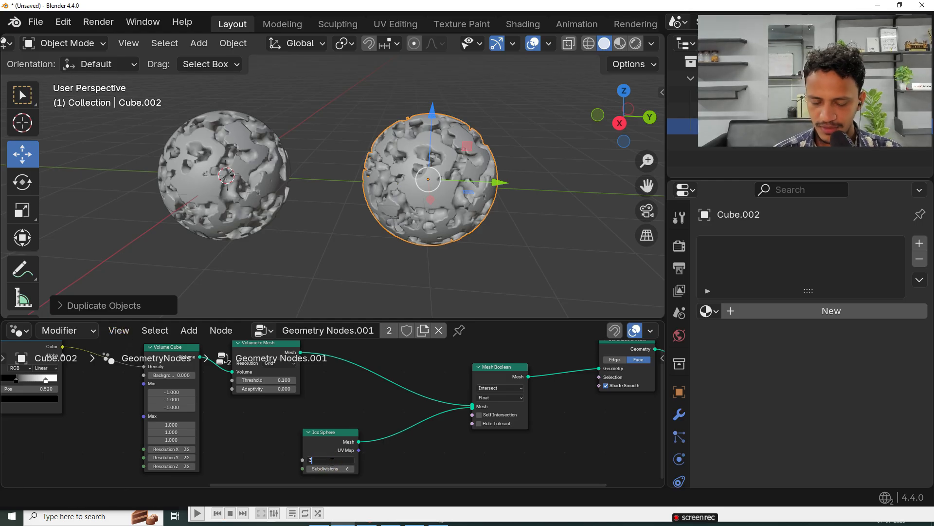
key("Return")
key("ctrl+z")
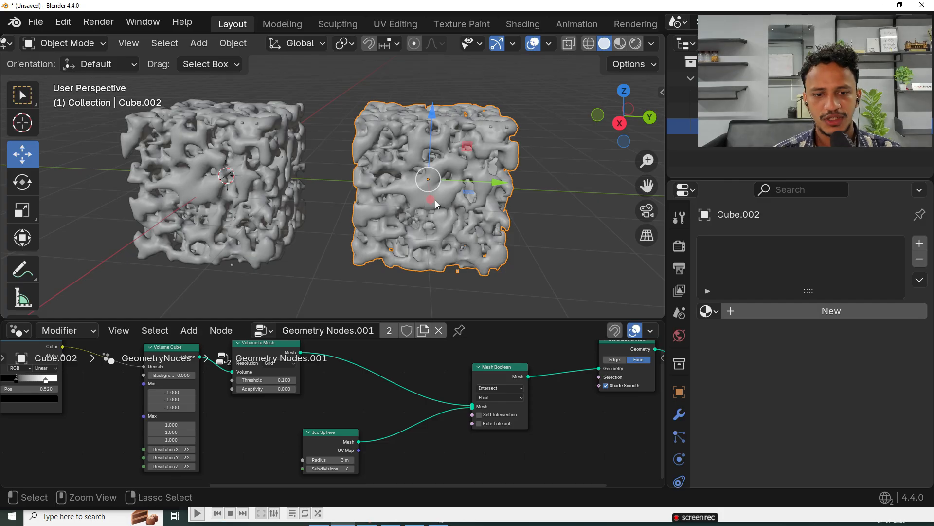
Step: Make the duplicate's geometry node tree single-user and set its Ico Sphere radius to 2 m
left_click(422, 333)
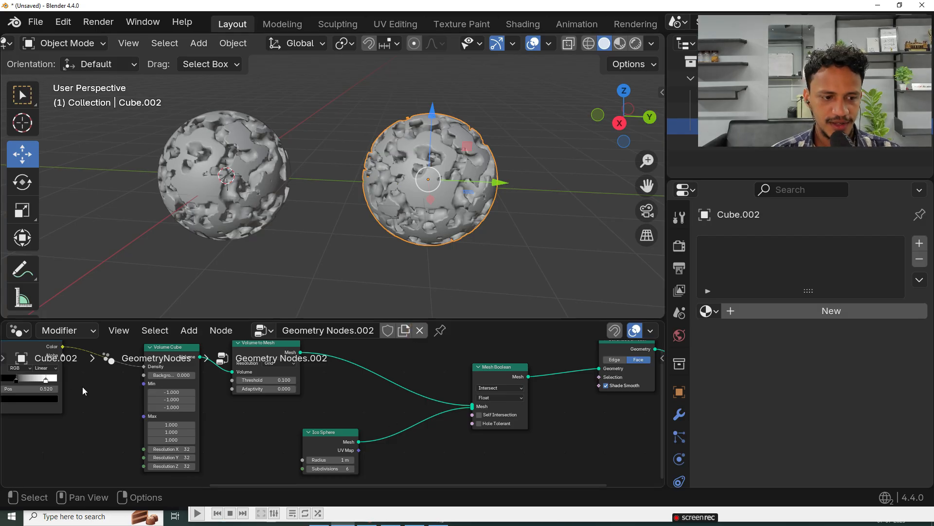
key("Home")
left_click_drag(627, 359, 14, 458)
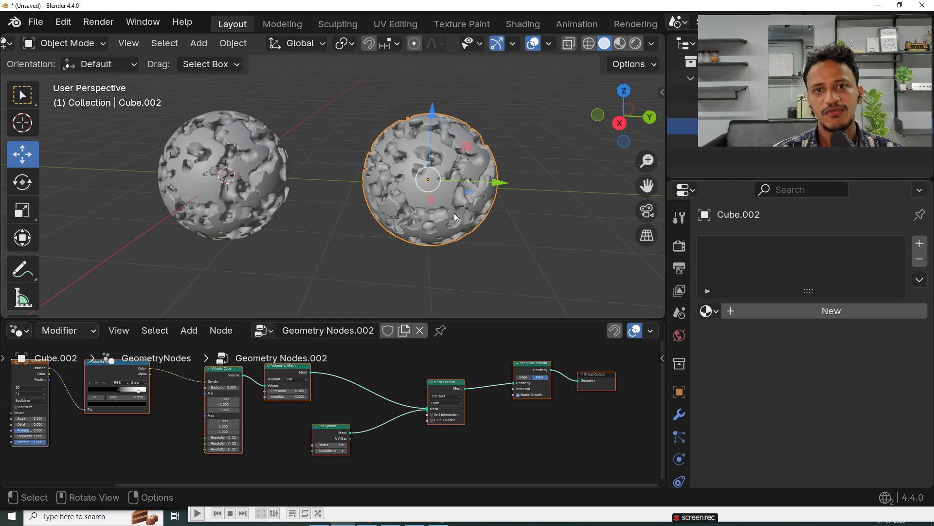
scroll(404, 384, "up", 4)
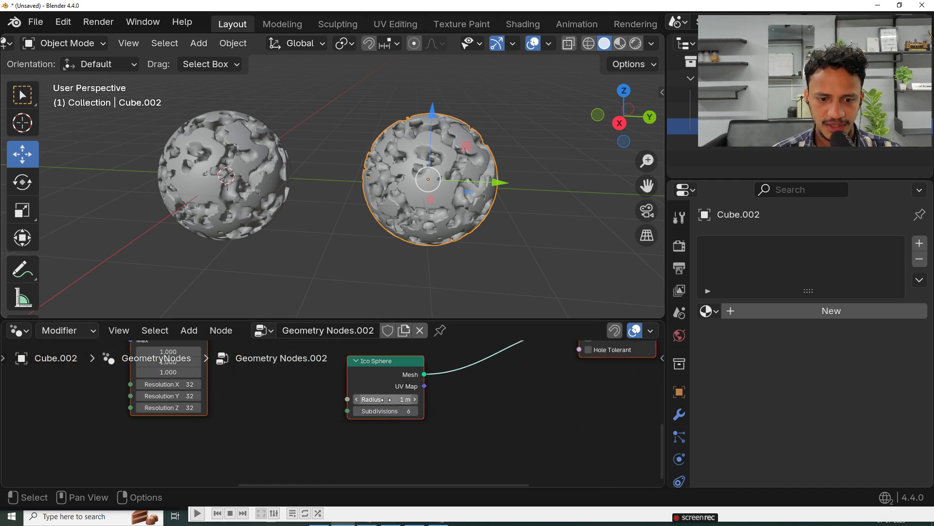
left_click_drag(387, 399, 418, 399)
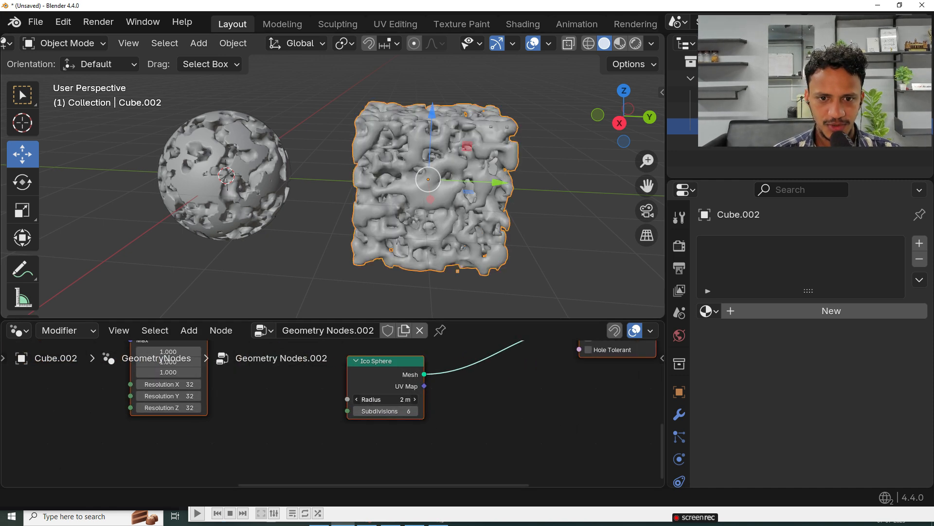
scroll(412, 232, "down", 6)
Step: Select the original porous sphere and move it along the Y axis away from the cube-shaped duplicate
middle_click_drag(297, 234, 345, 189)
left_click(433, 254)
scroll(432, 254, "up", 3)
left_click(280, 195)
left_click_drag(332, 183, 312, 188)
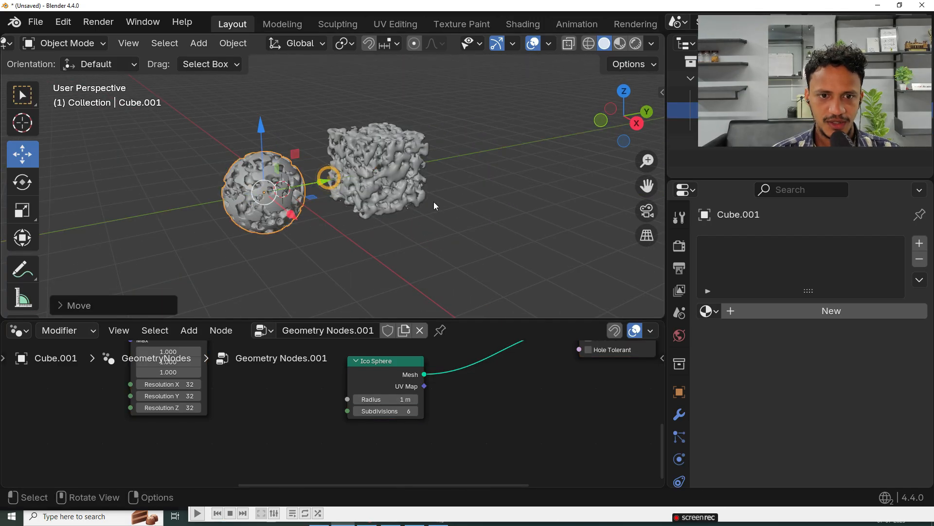
Step: Compare the porous sphere and the porous cube from several angles and distances
scroll(434, 202, "up", 2)
scroll(253, 213, "down", 4)
middle_click_drag(285, 221, 354, 209, "shift")
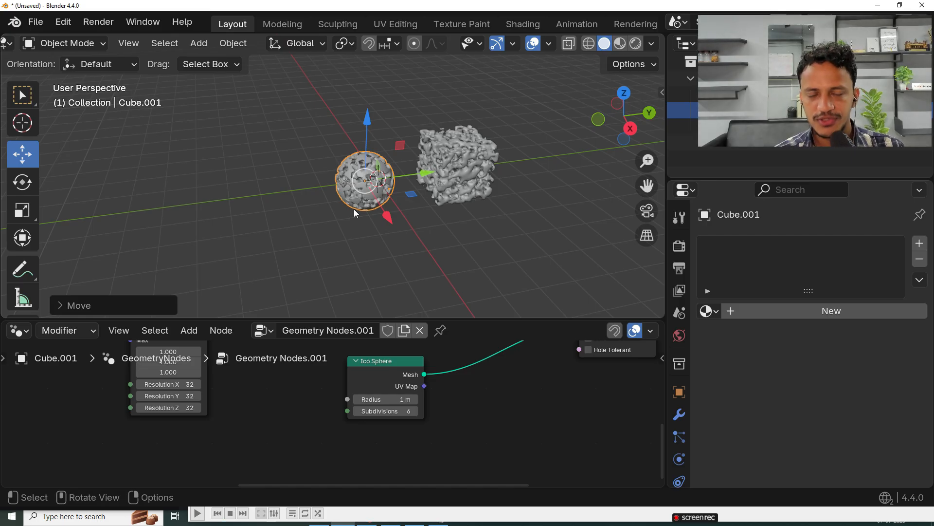
scroll(392, 145, "up", 5)
scroll(395, 169, "down", 5)
scroll(395, 169, "up", 5)
middle_click_drag(467, 143, 357, 179, "shift")
middle_click_drag(358, 179, 391, 189)
scroll(426, 153, "down", 7)
scroll(434, 188, "up", 1)
middle_click_drag(391, 189, 527, 252)
scroll(475, 186, "up", 4)
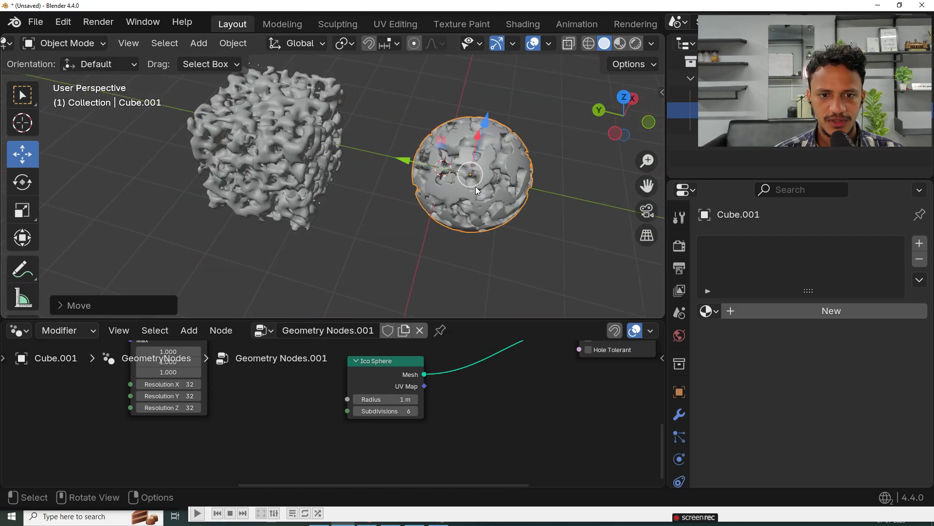
Step: Enlarge the node editor and examine the pores on the original sphere's surface up close
middle_click_drag(475, 186, 328, 196, "shift")
left_click_drag(349, 320, 347, 243)
middle_click_drag(348, 323, 486, 407, "shift")
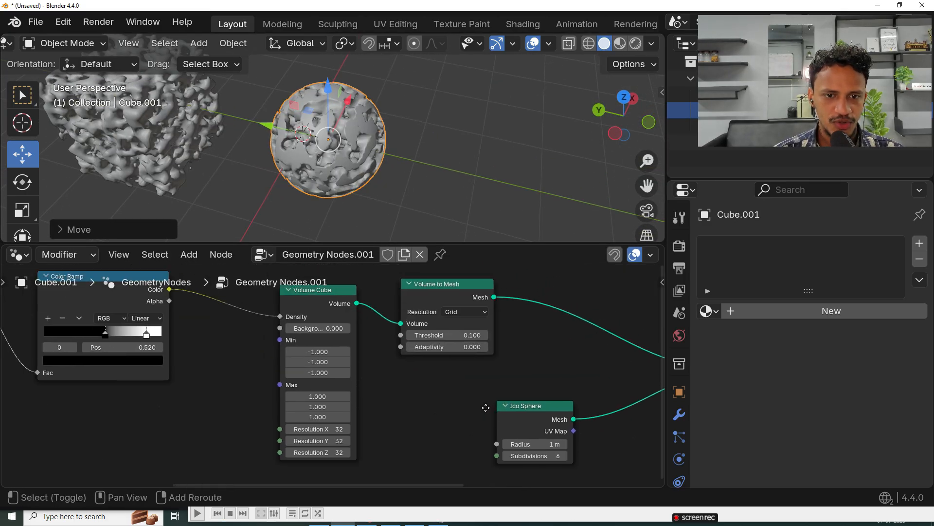
scroll(315, 171, "up", 1)
middle_click_drag(316, 171, 368, 123)
scroll(367, 123, "up", 3)
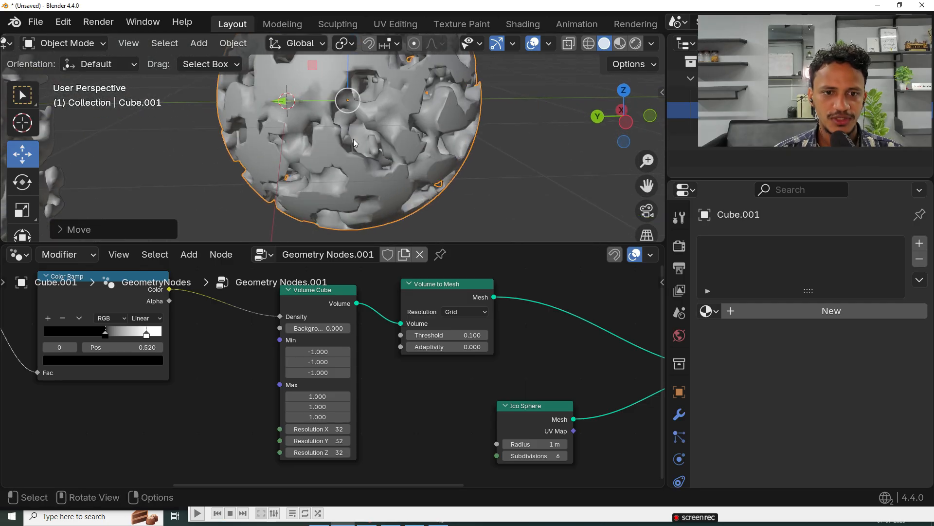
scroll(332, 361, "down", 6)
Step: Try a Voronoi Texture scale of 1 on the original sphere and inspect its pores
middle_click_drag(206, 365, 476, 359)
scroll(336, 370, "up", 5)
left_click_drag(350, 316, 343, 308)
scroll(335, 380, "up", 2)
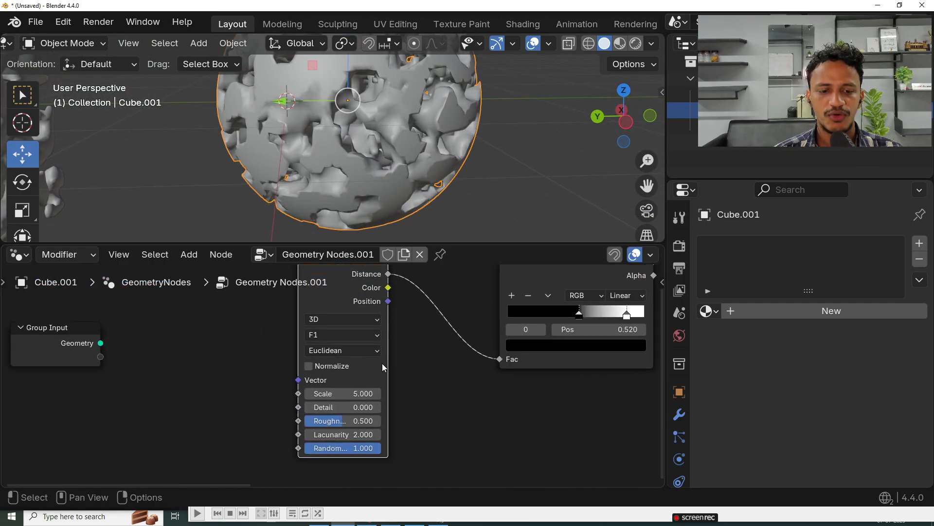
left_click(333, 395)
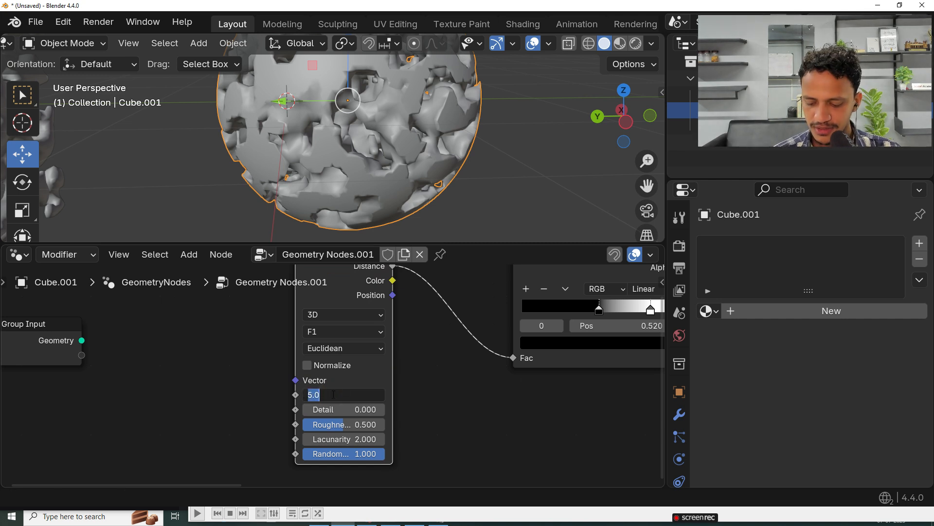
key("Return")
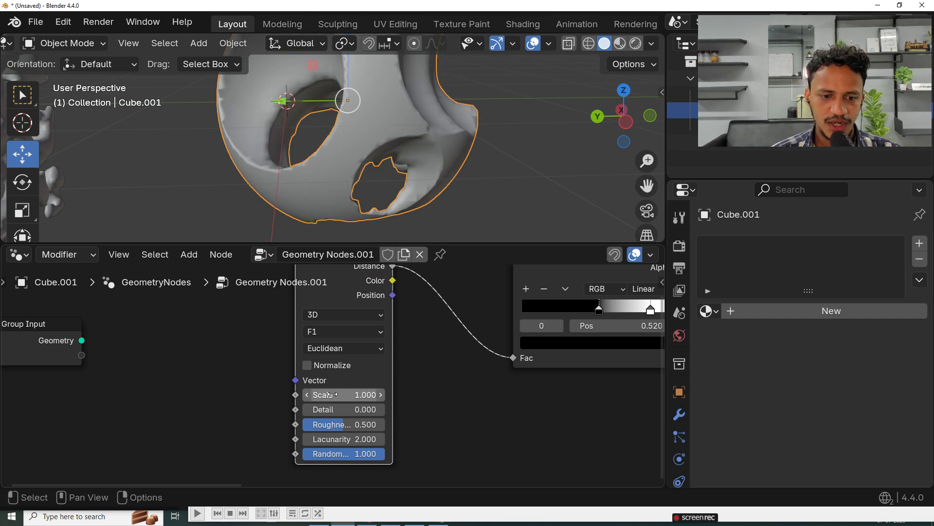
scroll(384, 168, "down", 4)
middle_click_drag(384, 168, 330, 220)
scroll(348, 161, "up", 4)
middle_click_drag(360, 137, 433, 103)
Step: Set the original sphere's Voronoi Texture scale to 10
left_click(350, 396)
type("10")
key("Return")
middle_click_drag(428, 147, 433, 204)
scroll(499, 428, "down", 1)
scroll(499, 428, "up", 3)
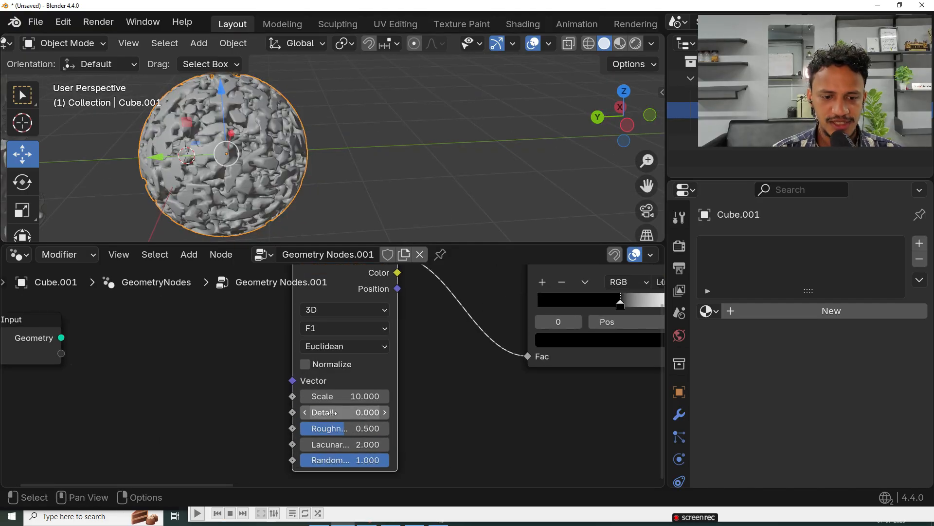
Step: Shift the Color Ramp's black stop to position 0.480 on the original sphere's node tree
scroll(474, 424, "down", 6)
middle_click_drag(475, 426, 329, 432)
scroll(337, 365, "up", 5)
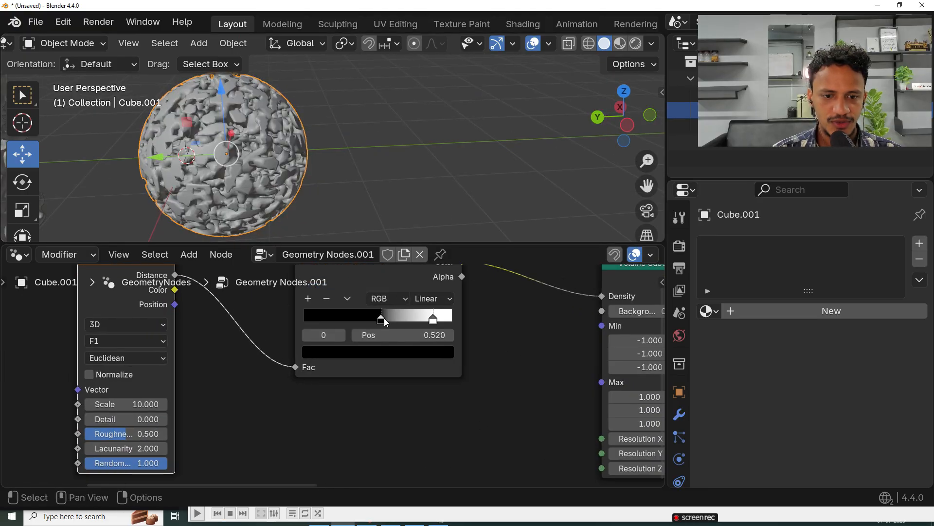
mouse_move(363, 319)
left_mouse_down()
mouse_move(354, 320)
mouse_move(397, 323)
mouse_move(378, 329)
left_mouse_up()
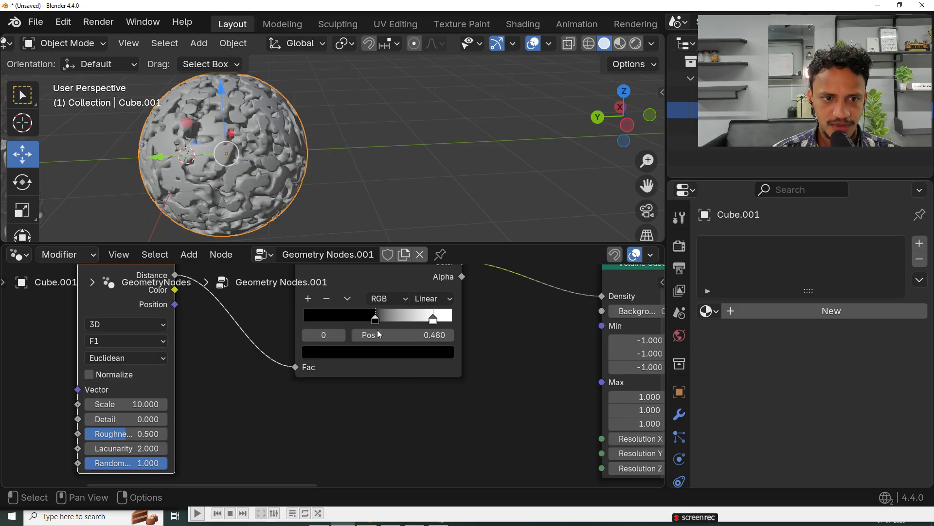
scroll(424, 188, "down", 3)
middle_click_drag(424, 188, 343, 154)
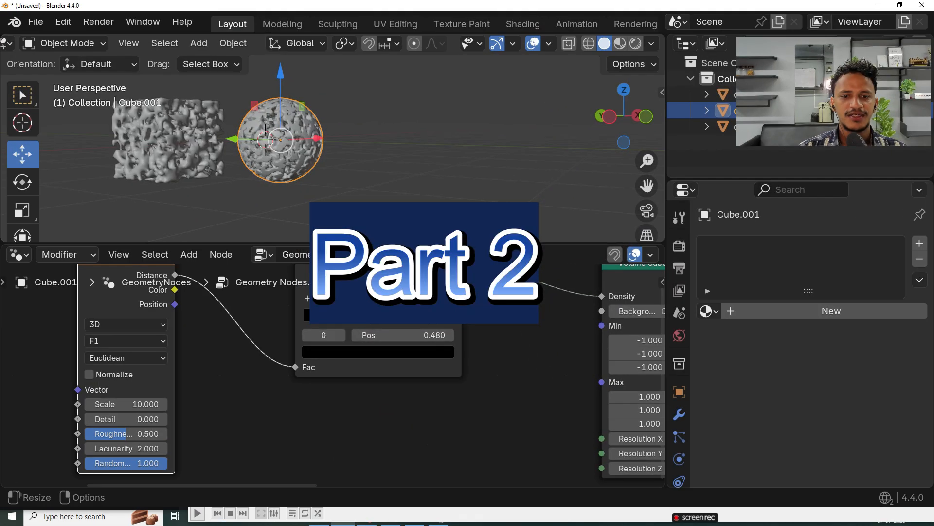
Step: Enlarge the 3D viewport and move the porous cube along the Y axis, well away from the sphere
left_click_drag(422, 243, 422, 335)
middle_click_drag(279, 194, 305, 219)
scroll(284, 209, "up", 2)
scroll(283, 212, "down", 7)
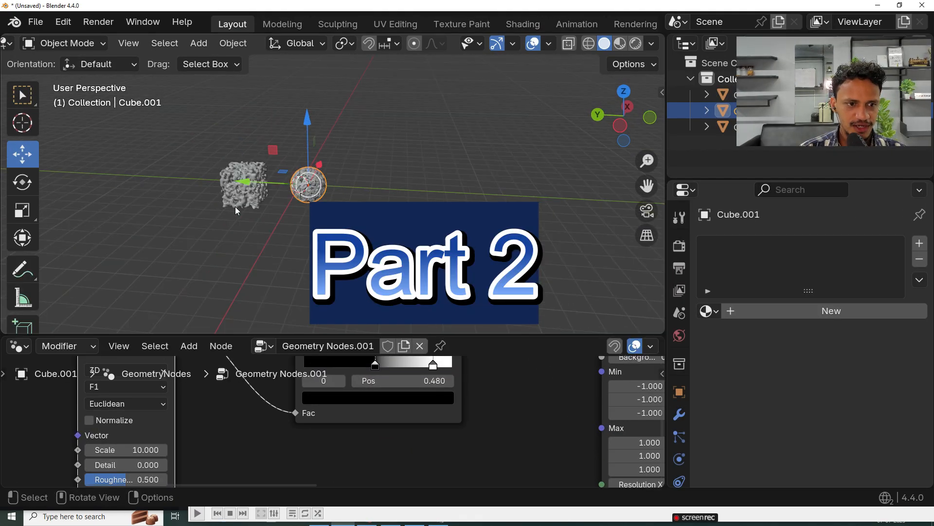
left_click(235, 201)
left_click_drag(173, 182, 34, 180)
scroll(407, 217, "up", 8)
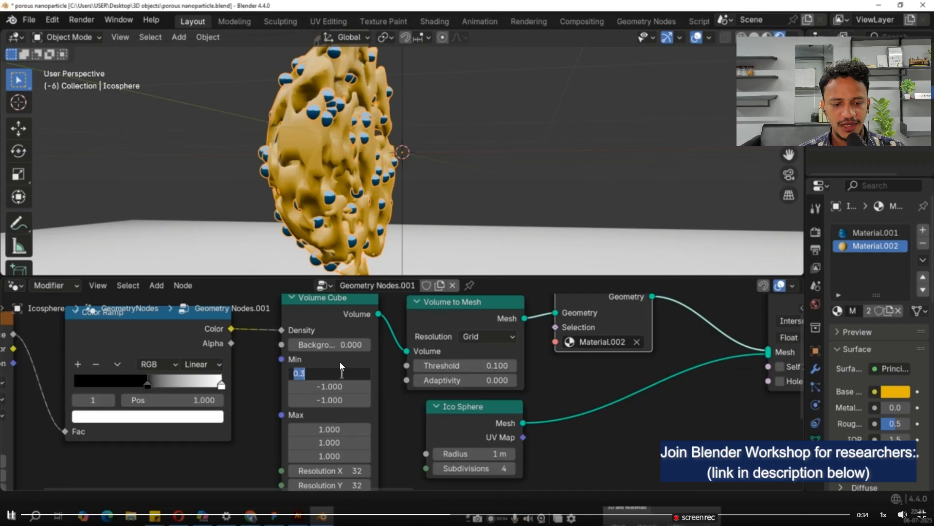
Step: Skip through the reference video of the finished porous nanoparticle and leave its full-screen playback
left_click(545, 515)
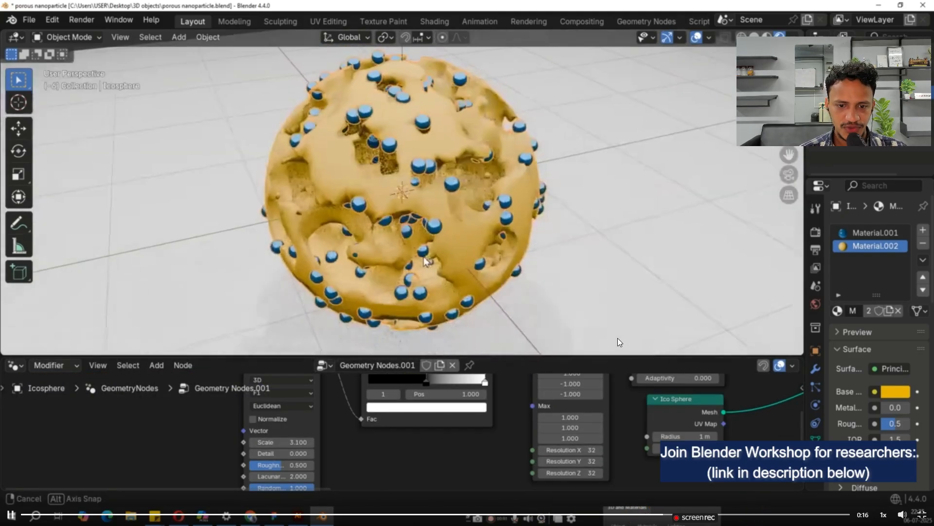
key("Escape")
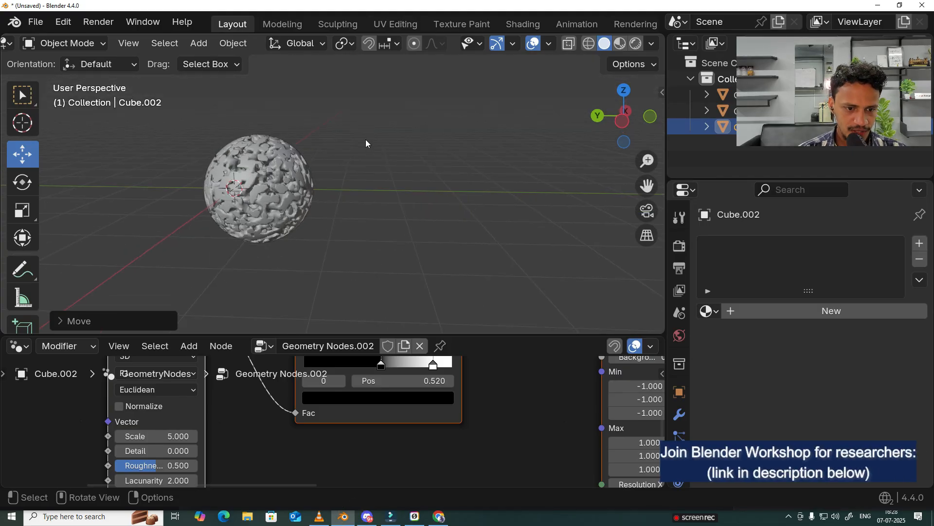
Step: In Blender, enlarge the node editor below the porous sphere and bring the whole node tree into view
scroll(366, 139, "up", 2)
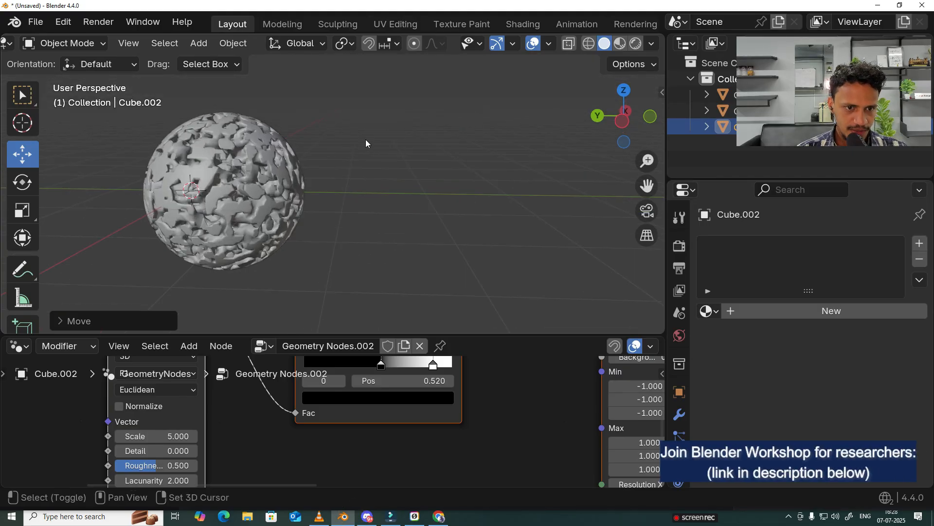
middle_click_drag(366, 139, 456, 130, "shift")
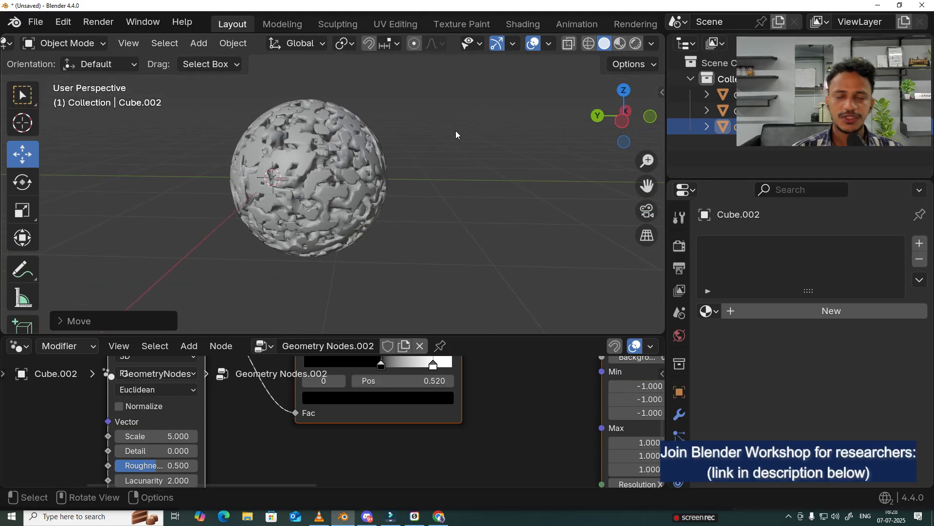
scroll(456, 131, "down", 4)
middle_click_drag(458, 132, 355, 201)
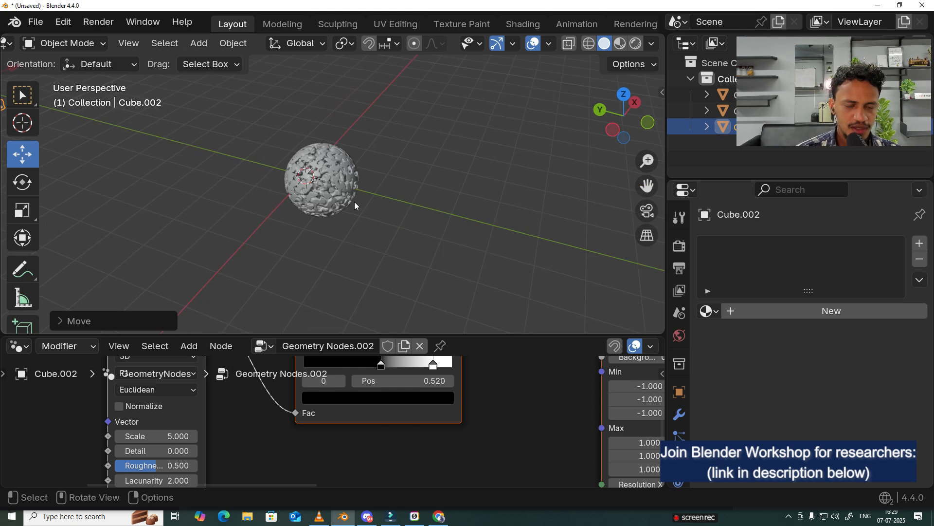
scroll(355, 202, "up", 2)
left_click_drag(333, 335, 341, 199)
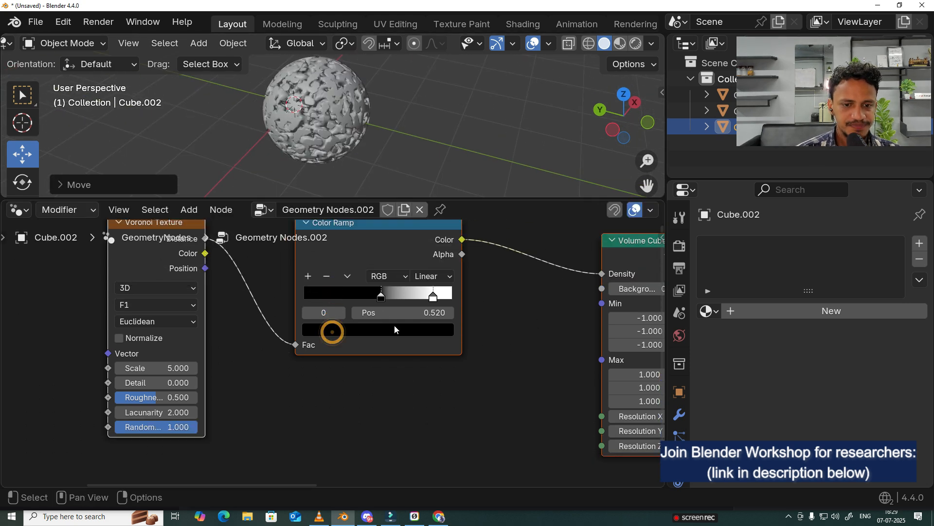
key("Home")
middle_click_drag(547, 319, 468, 254)
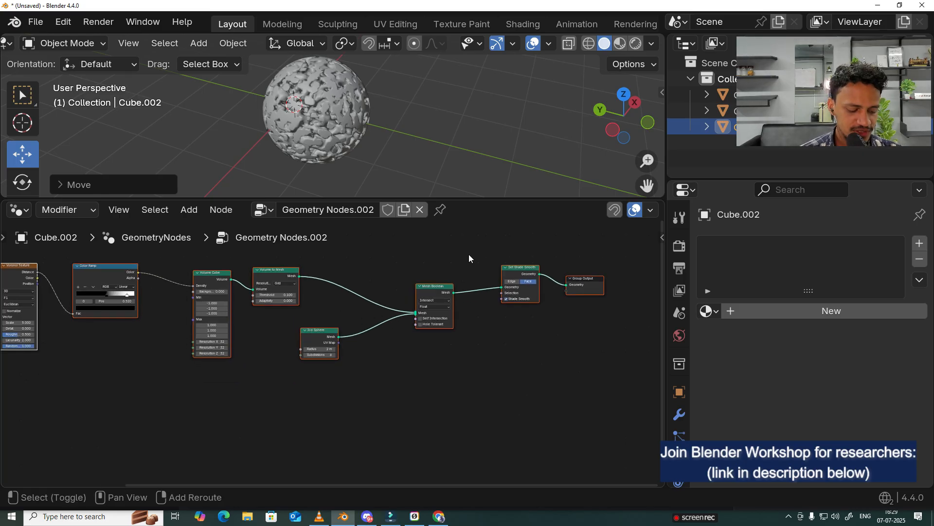
Step: Add a Distribute Points on Faces node below the Ico Sphere node
key("shift+a")
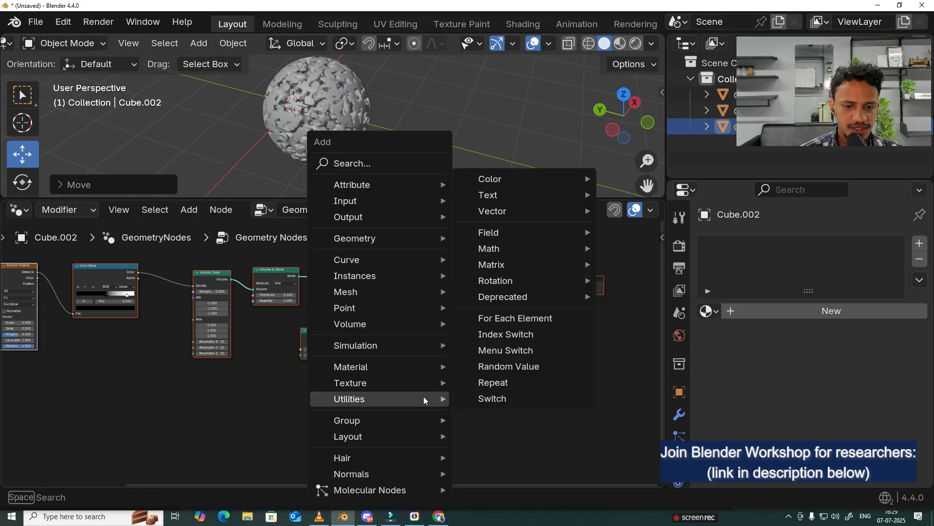
left_click(321, 161)
type("distri")
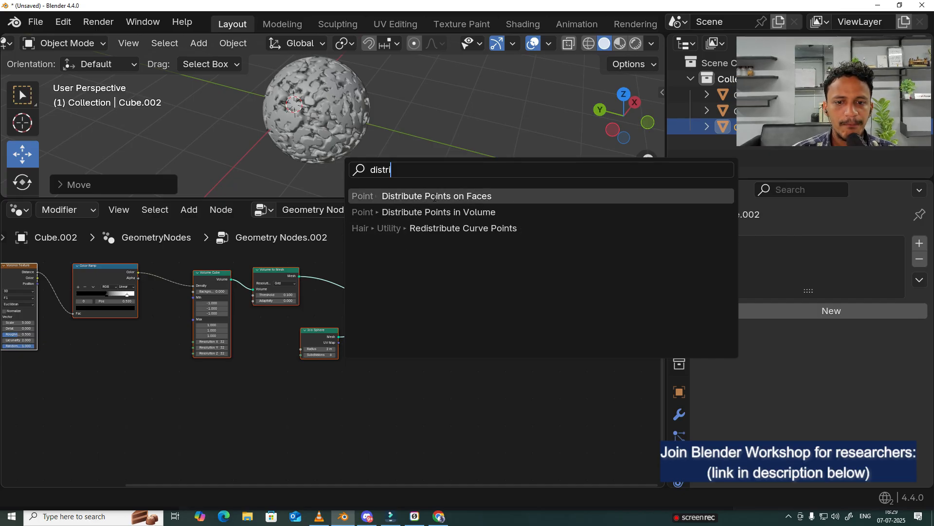
left_click(474, 196)
left_click(319, 387)
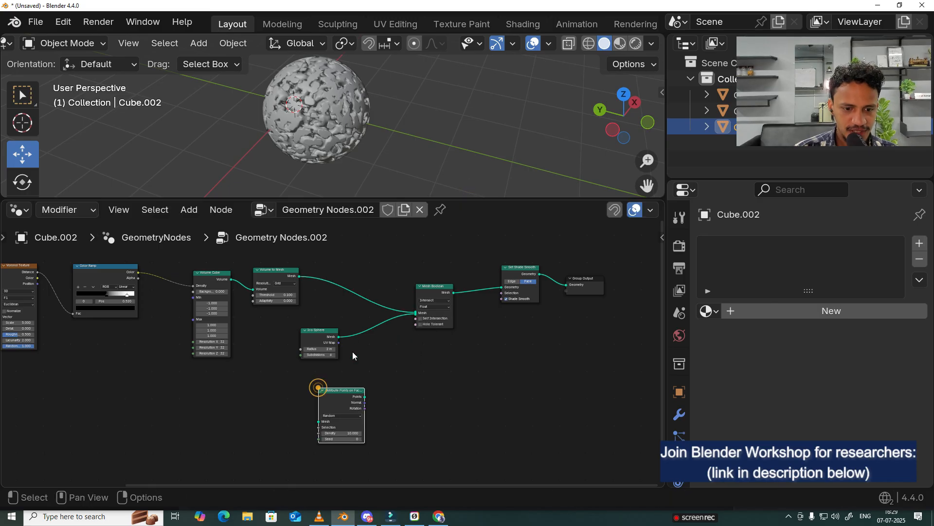
Step: Enlarge the 3D viewport above the node editor for a close view of the sphere's porous surface
scroll(355, 104, "up", 3)
left_click_drag(351, 199, 353, 271)
scroll(364, 217, "up", 3)
scroll(364, 213, "up", 6)
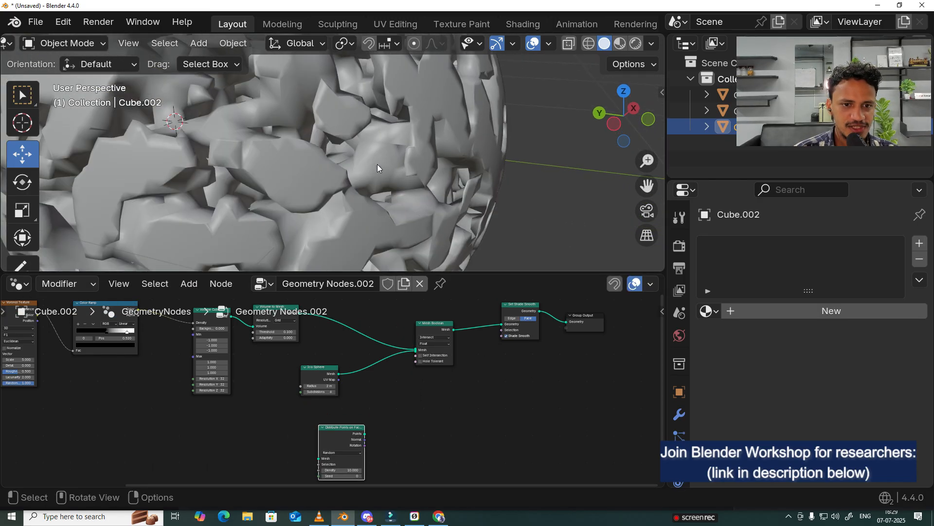
Step: Mark sample particle positions across the sphere's porous surface with small freehand annotation strokes, and return to the selection tool
left_click(20, 265)
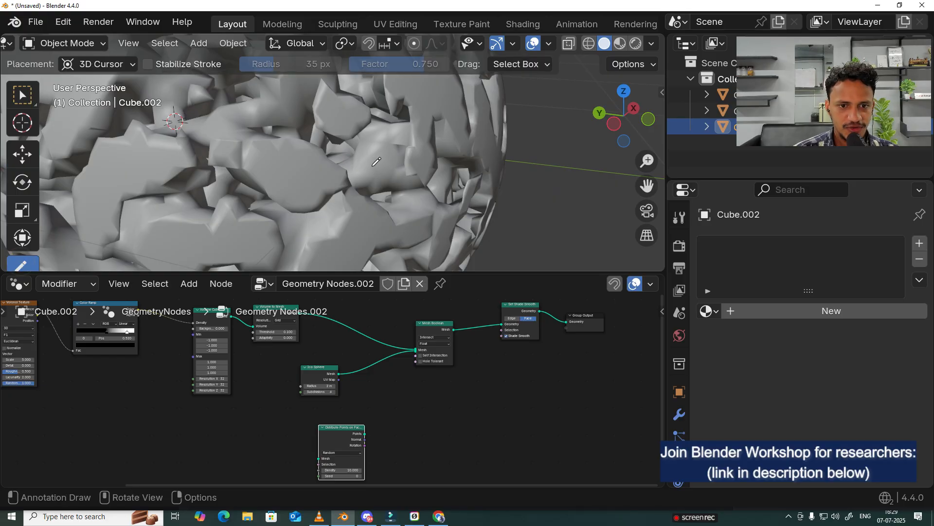
left_click_drag(375, 155, 371, 166)
left_click_drag(347, 232, 350, 239)
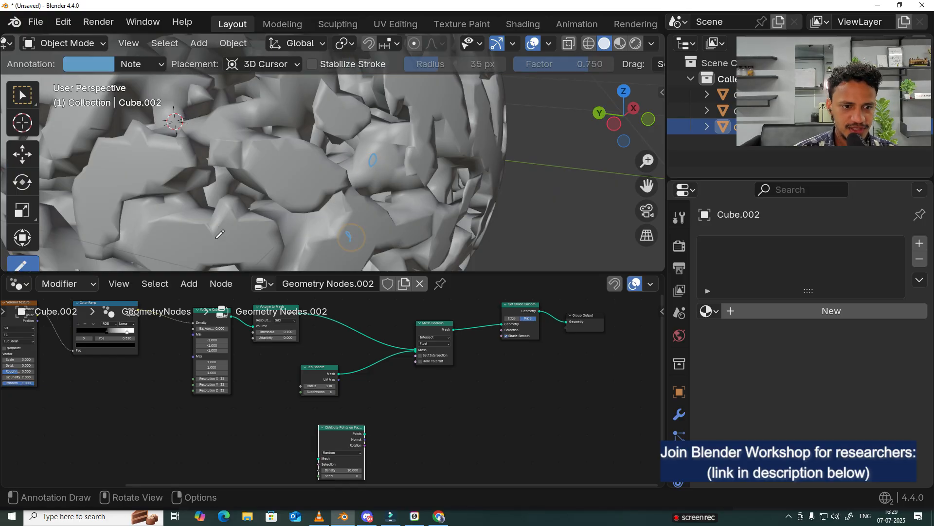
left_click_drag(218, 230, 216, 239)
left_click_drag(154, 166, 165, 164)
left_click_drag(197, 214, 220, 192)
left_click_drag(278, 124, 283, 127)
left_click_drag(395, 102, 424, 101)
left_click(464, 127)
scroll(463, 127, "down", 5)
middle_click_drag(463, 127, 479, 110)
scroll(438, 127, "up", 5)
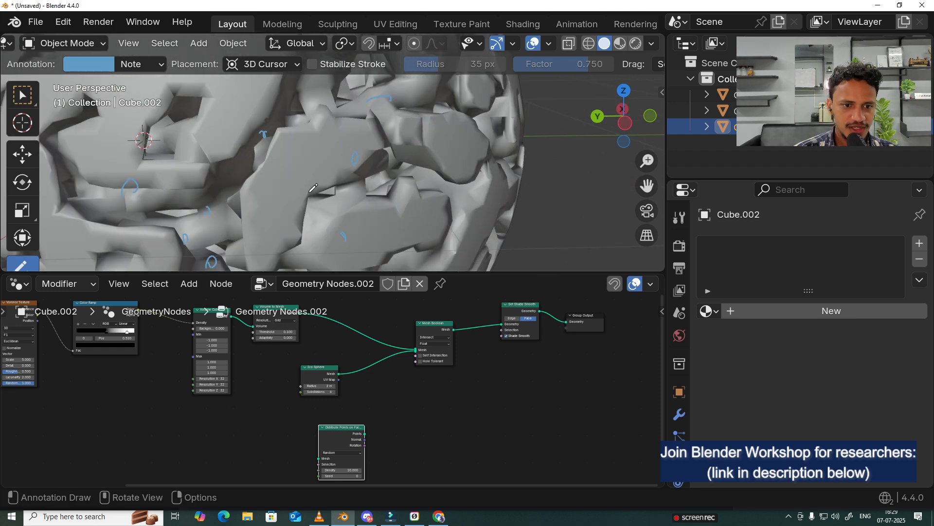
middle_click_drag(302, 170, 335, 149)
scroll(336, 149, "up", 2)
scroll(340, 168, "up", 2)
left_click_drag(217, 170, 225, 183)
left_click_drag(215, 215, 232, 217)
mouse_move(81, 156)
left_mouse_down()
mouse_move(87, 150)
mouse_move(93, 161)
left_mouse_up()
scroll(397, 163, "down", 6)
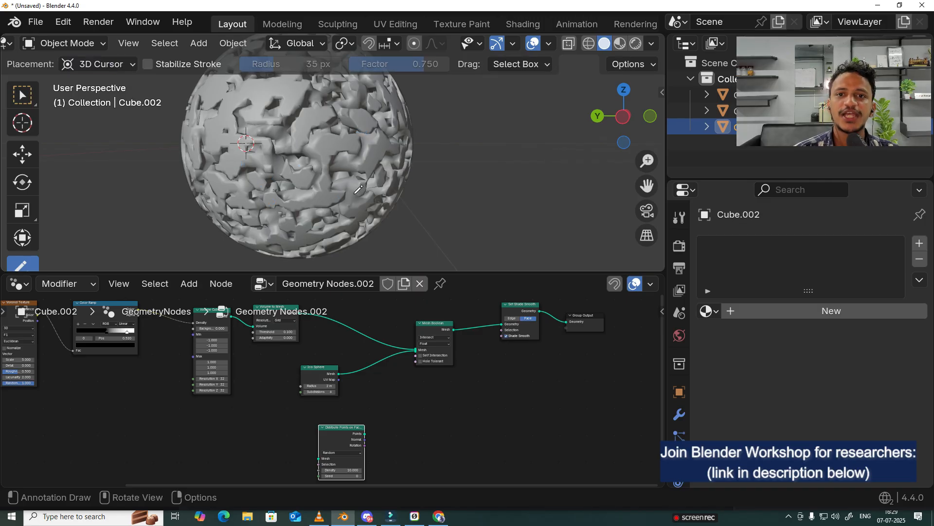
middle_click_drag(358, 189, 365, 170)
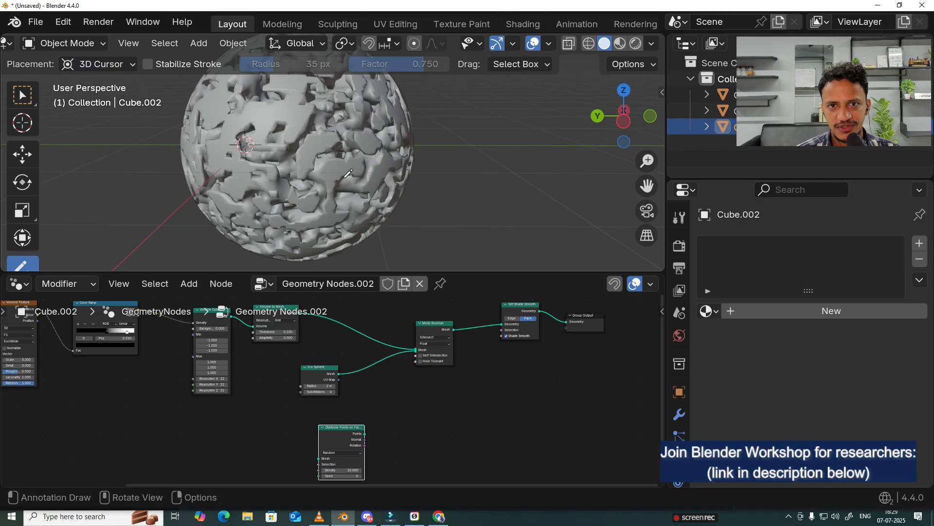
left_click(23, 96)
Step: Spread out the nodes after Mesh Boolean, leaving the Distribute Points on Faces node in the space below its link to Set Shade Smooth
mouse_move(372, 409)
middle_mouse_down()
mouse_move(358, 377)
mouse_move(321, 408)
middle_mouse_up()
scroll(358, 378, "up", 1)
left_click_drag(275, 436, 374, 404)
scroll(325, 405, "up", 4)
scroll(360, 410, "up", 2)
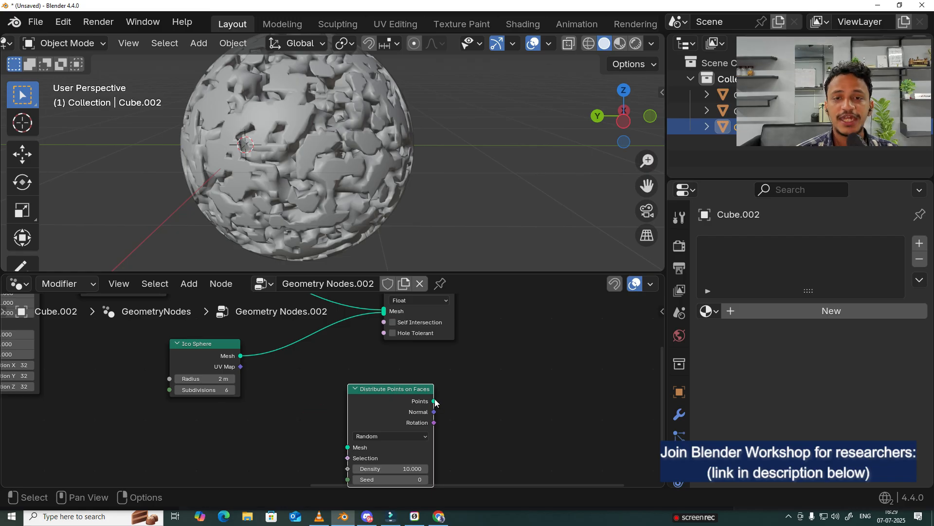
left_click_drag(374, 399, 365, 398)
scroll(372, 405, "down", 4)
scroll(357, 407, "up", 2)
scroll(366, 399, "up", 2)
scroll(555, 398, "down", 3)
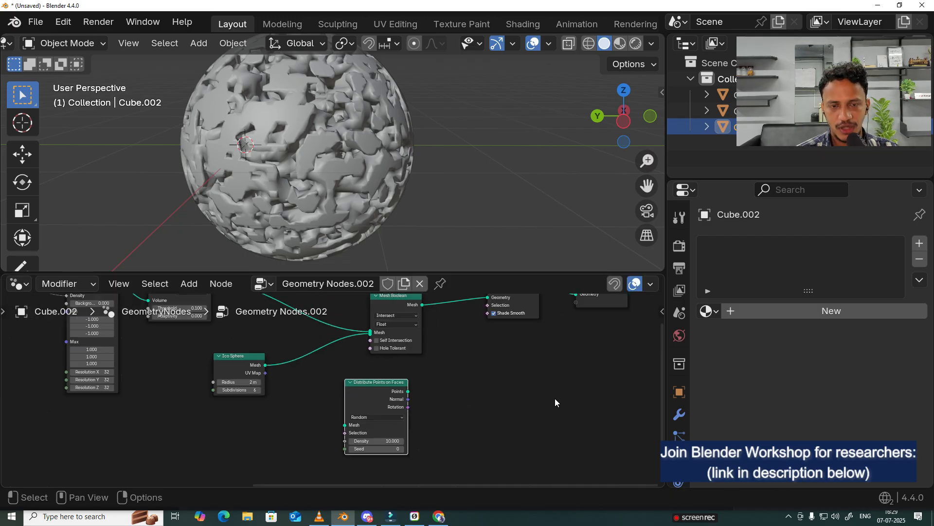
middle_click_drag(465, 375, 332, 411)
left_click_drag(484, 314, 354, 378)
left_click_drag(364, 315, 486, 325)
left_click_drag(231, 417, 359, 401)
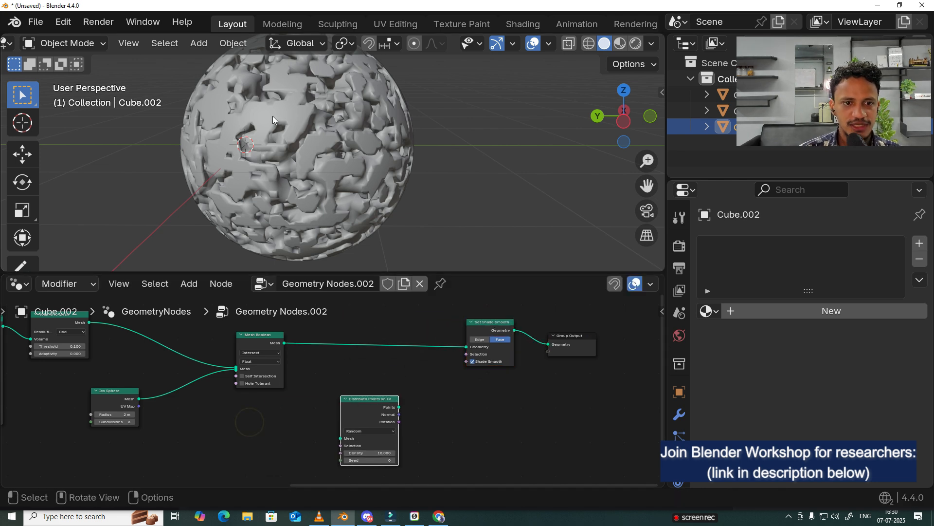
Step: Select the porous sphere and add a Distribute Points on Faces node below Set Shade Smooth in its node tree
left_click(346, 173)
scroll(278, 150, "down", 3)
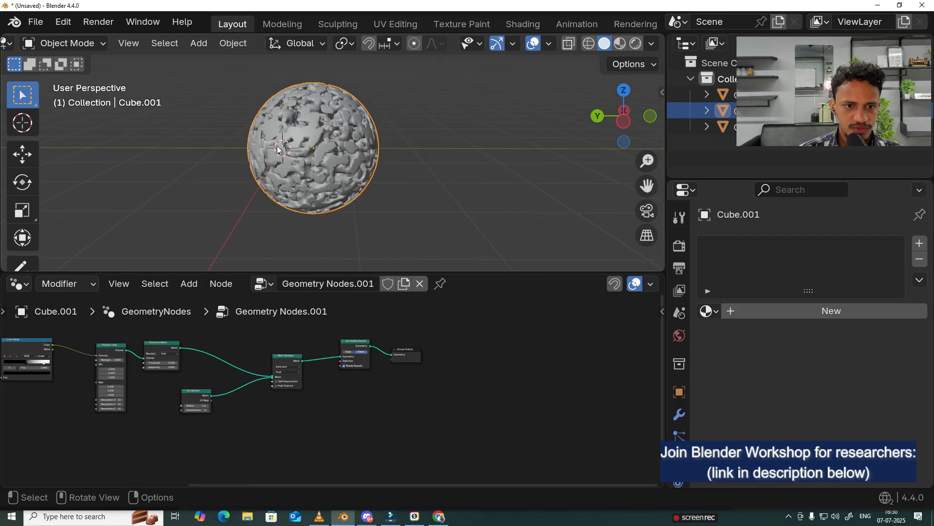
key("shift+a")
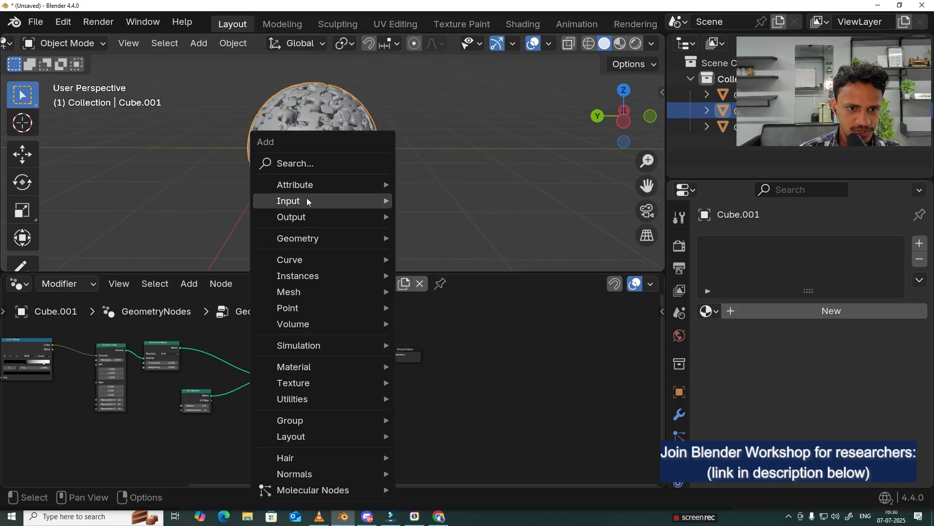
left_click(311, 162)
type("dist")
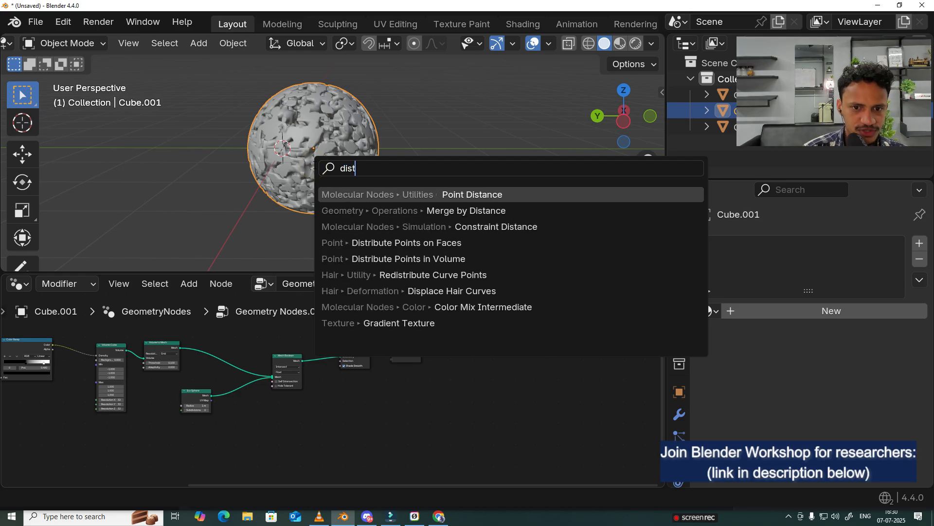
type("ri")
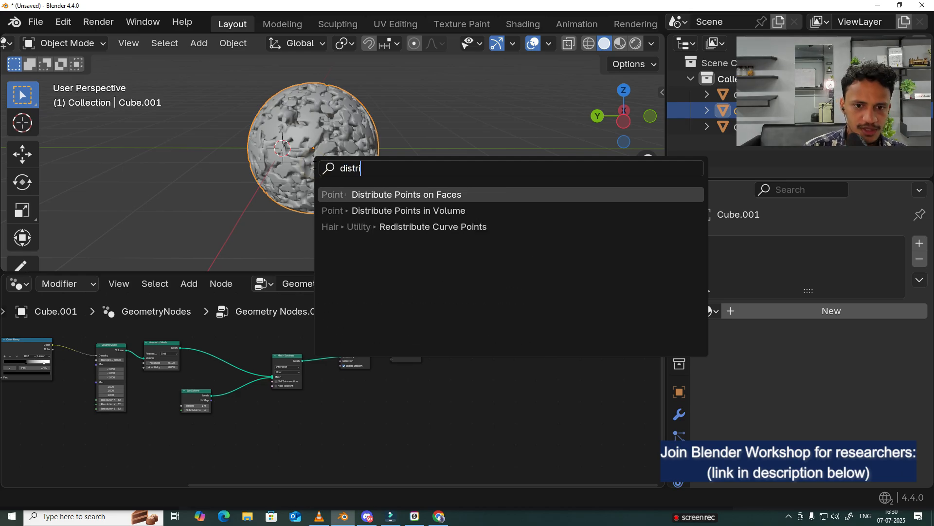
left_click(473, 193)
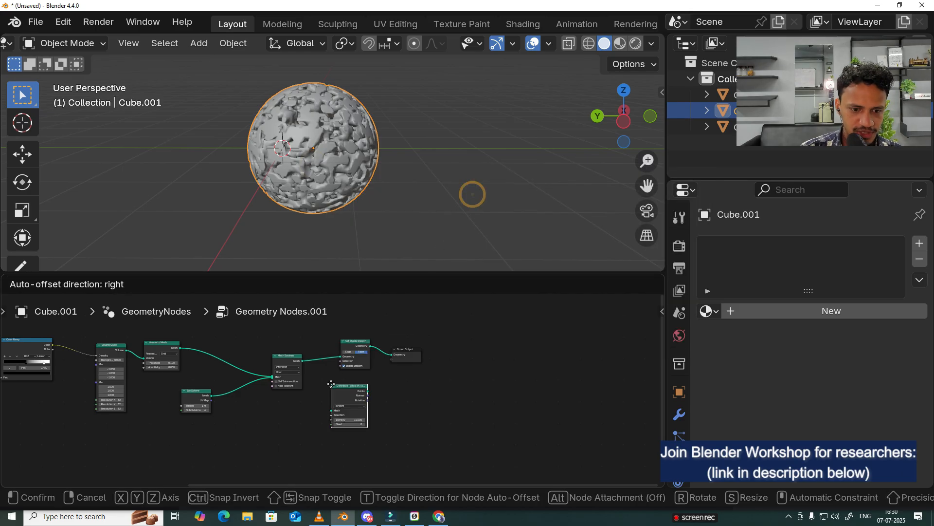
left_click(330, 384)
Step: Connect the Mesh Boolean output to the Distribute Points on Faces mesh input, and move Set Shade Smooth and Group Output further along
scroll(331, 384, "up", 8)
left_click_drag(276, 335, 273, 357)
left_click_drag(306, 424, 327, 428)
left_click_drag(342, 388, 354, 400)
left_click_drag(559, 317, 512, 331)
scroll(434, 401, "down", 1)
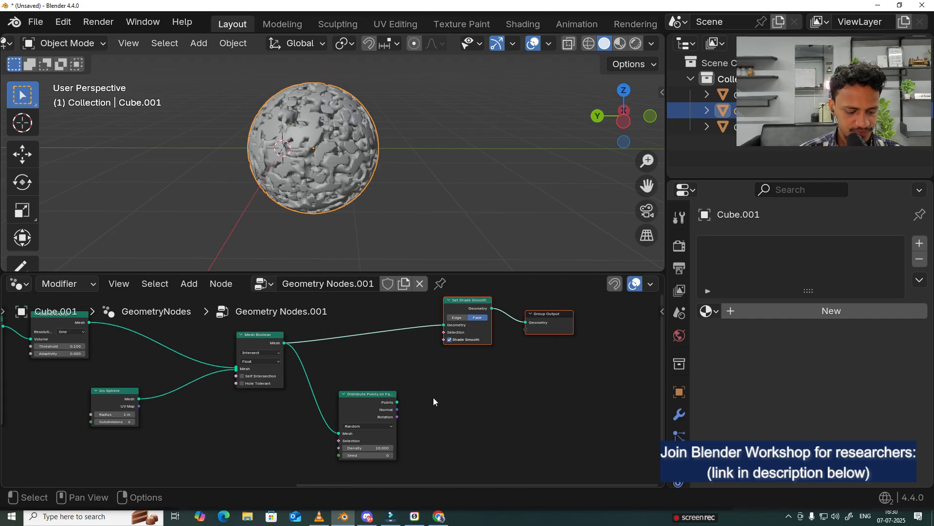
Step: Add an Instance on Points node beside the Distribute Points on Faces node
key("shift+a")
left_click(362, 163)
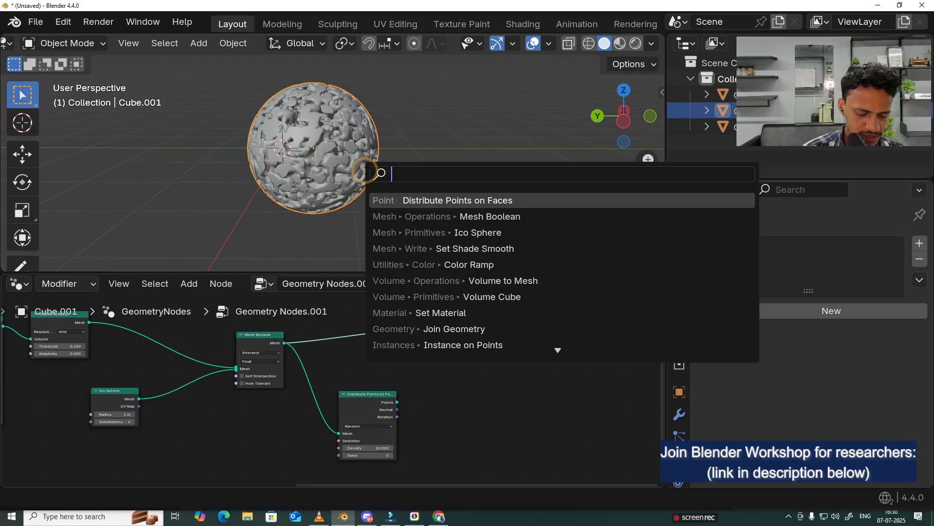
type("instan")
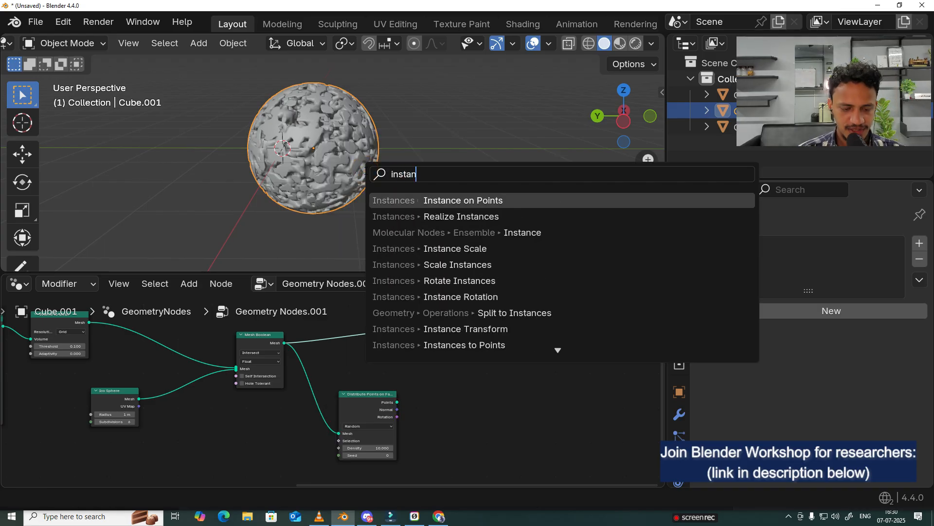
type("ces")
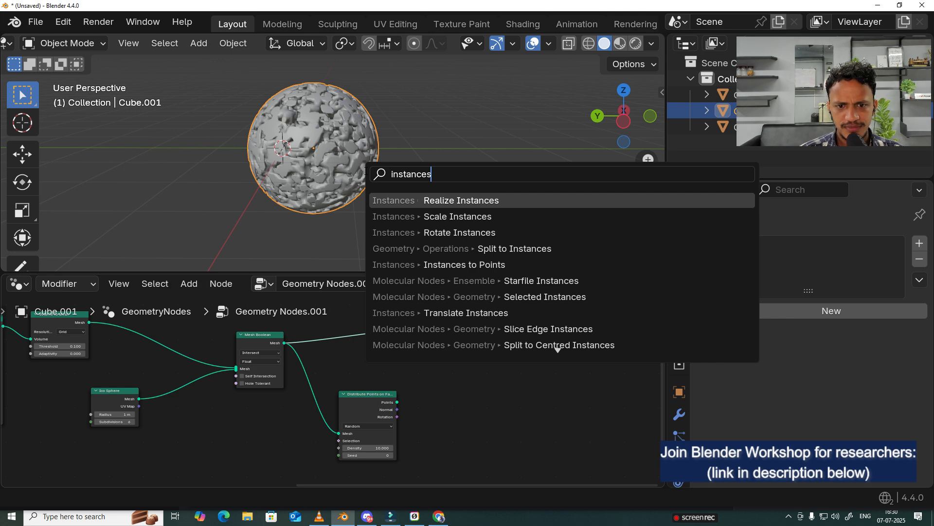
key("BackSpace")
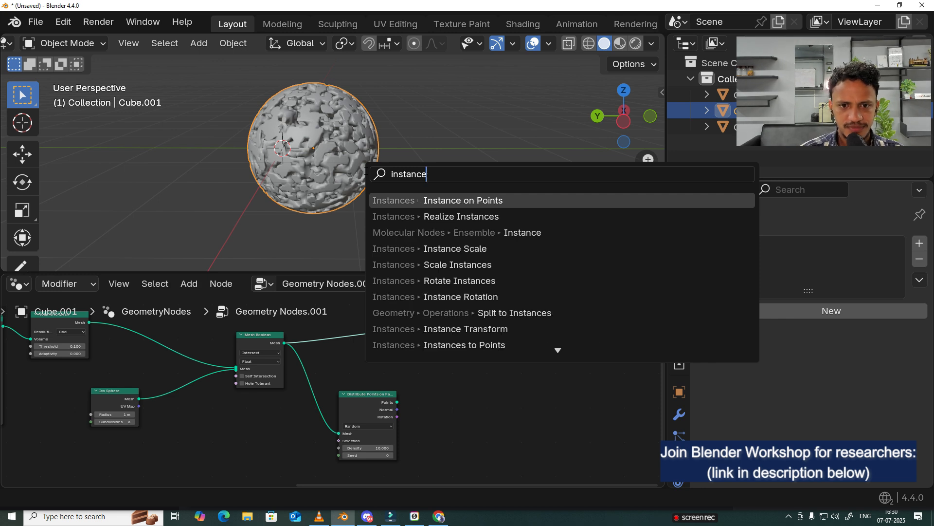
left_click(443, 200)
left_click(427, 384)
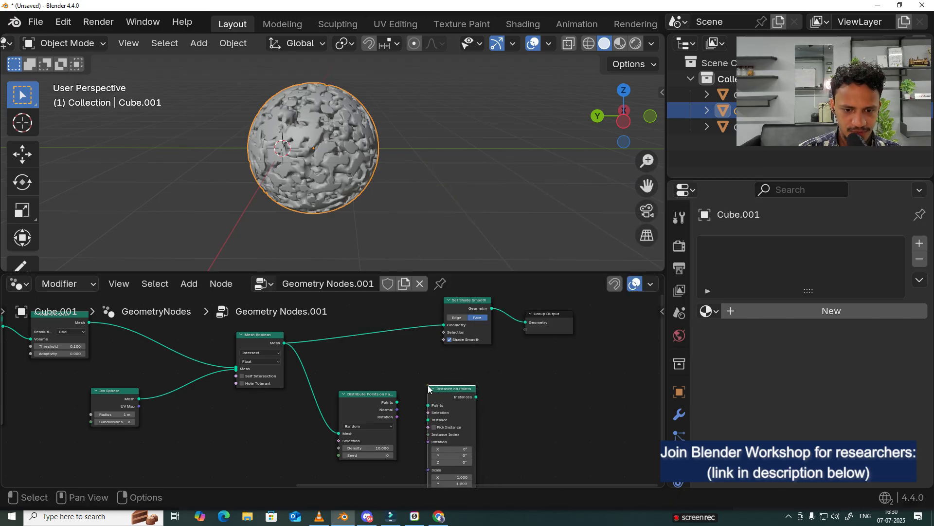
left_click_drag(457, 388, 465, 393)
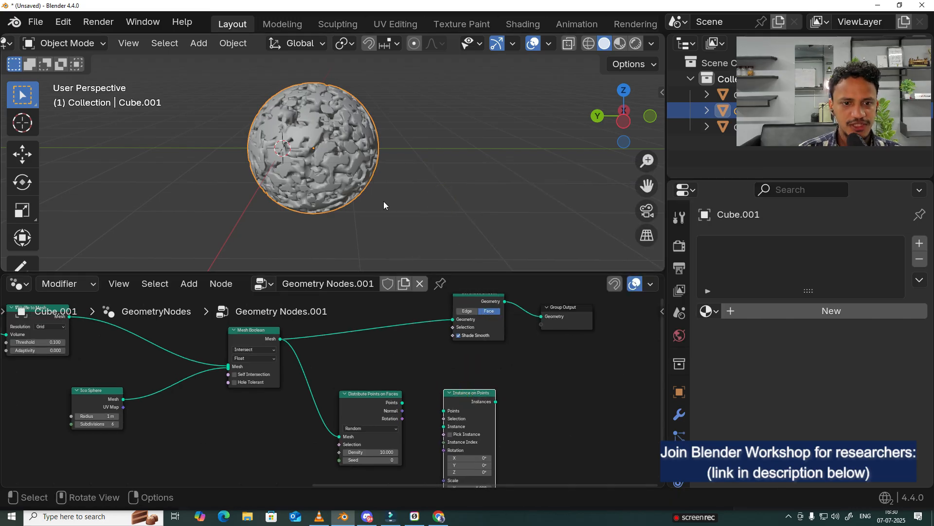
scroll(384, 201, "up", 2)
scroll(375, 197, "up", 1)
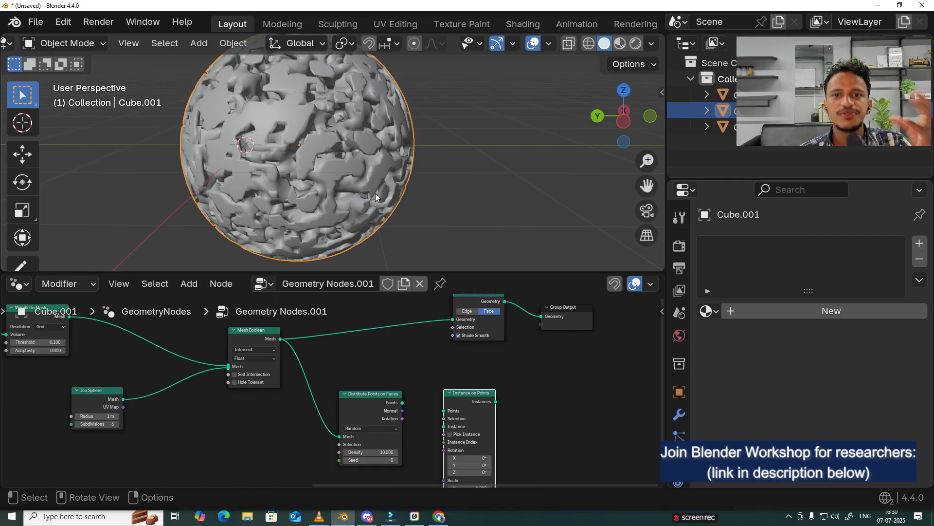
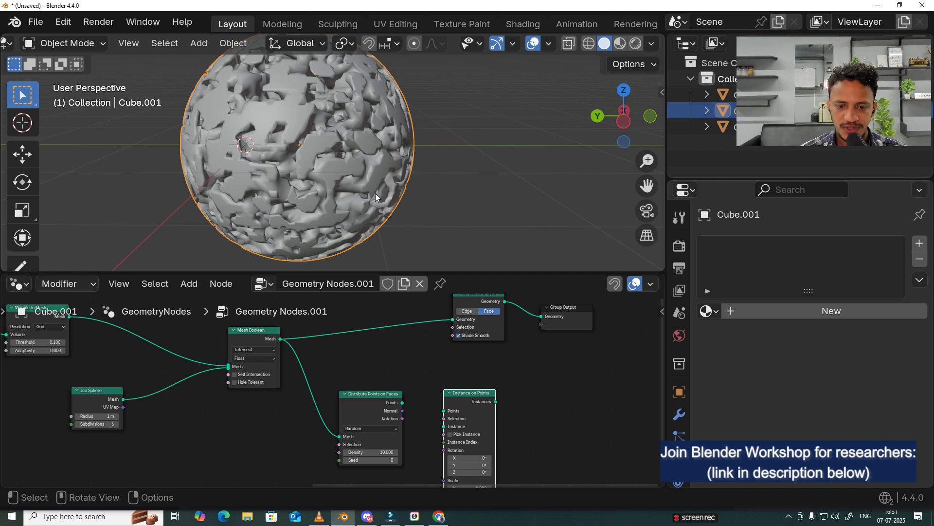
Step: Move the Instance on Points node further along and connect the Distribute Points on Faces points output to its Points input
left_click_drag(462, 397, 495, 398)
scroll(428, 380, "down", 1)
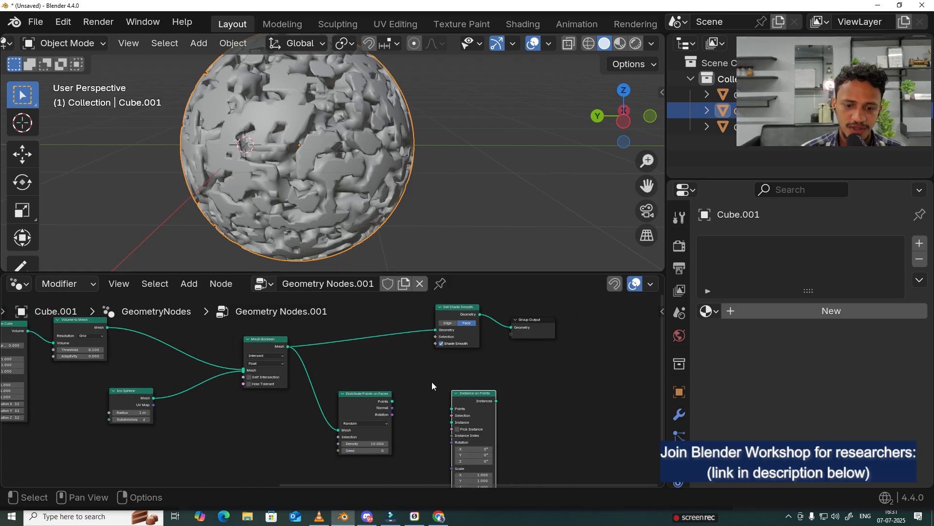
scroll(417, 371, "up", 1)
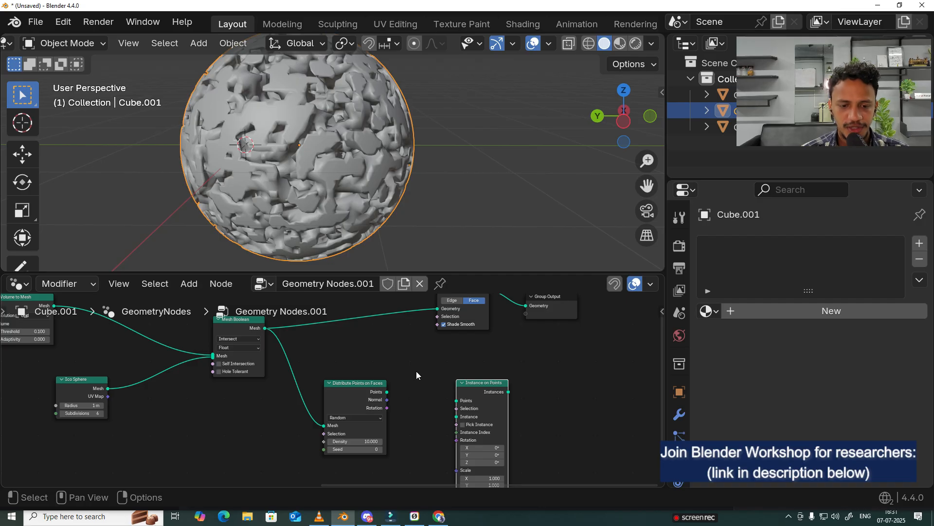
scroll(417, 374, "up", 1)
left_click_drag(391, 392, 478, 389)
Step: Rearrange the nodes, moving Set Shade Smooth and Group Output further along and Instance on Points closer to Distribute Points on Faces
scroll(478, 389, "down", 1)
scroll(478, 390, "down", 1)
left_click_drag(427, 308, 561, 318)
middle_click_drag(502, 413, 457, 407)
left_click_drag(484, 359, 608, 313)
mouse_move(389, 396)
left_mouse_down()
mouse_move(408, 381)
mouse_move(393, 400)
left_mouse_up()
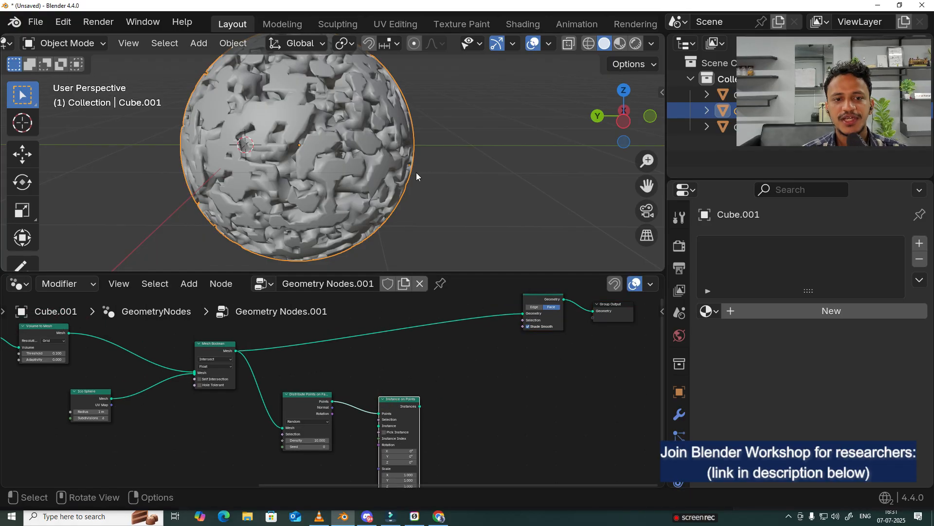
left_click_drag(228, 357, 221, 349)
left_click_drag(454, 372, 297, 443)
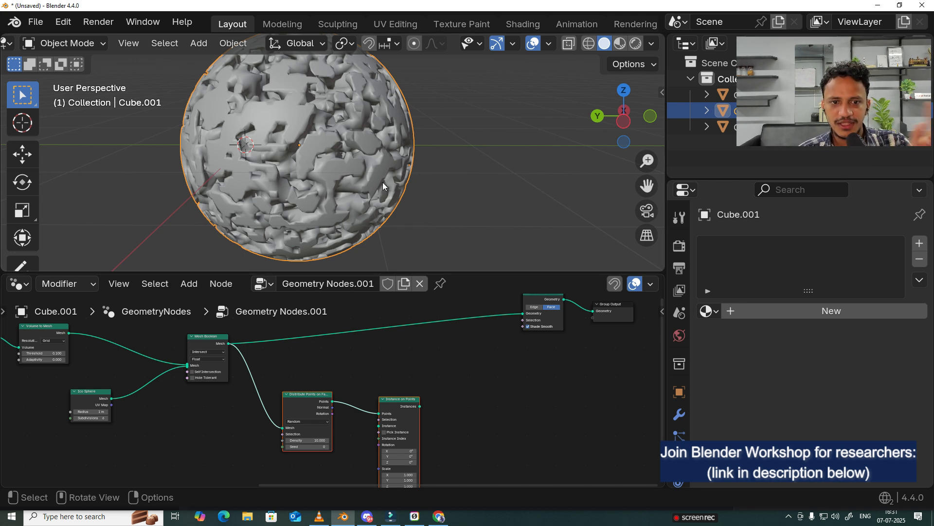
Step: Add a Join Geometry node in the space between Instance on Points and Set Shade Smooth
key("shift+a")
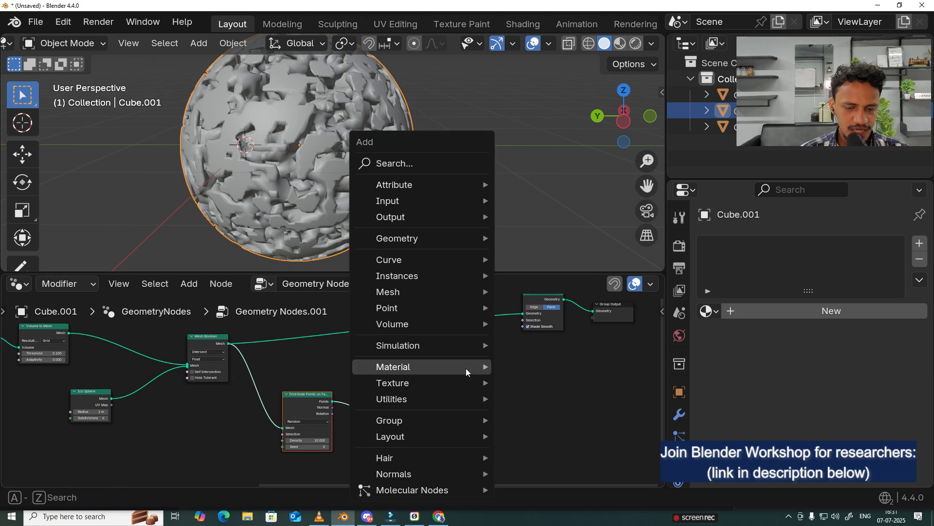
left_click(405, 169)
type("join")
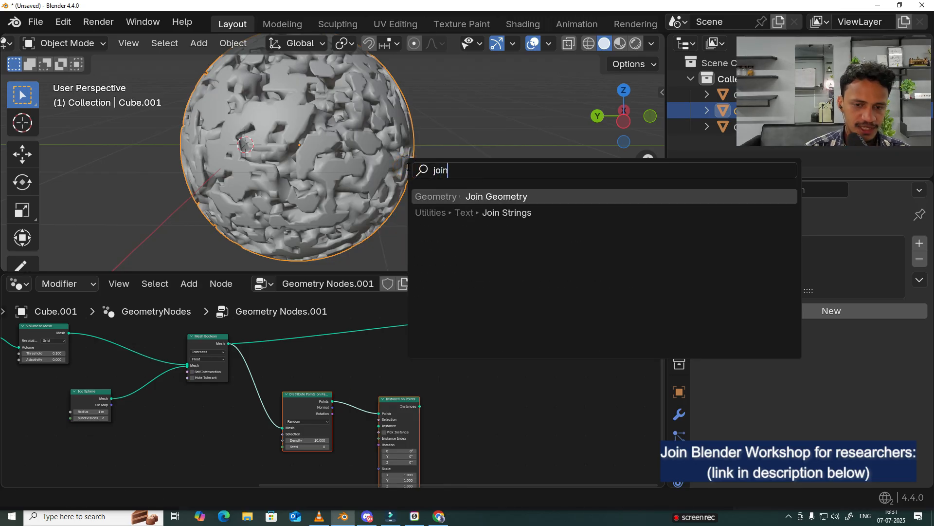
key("Return")
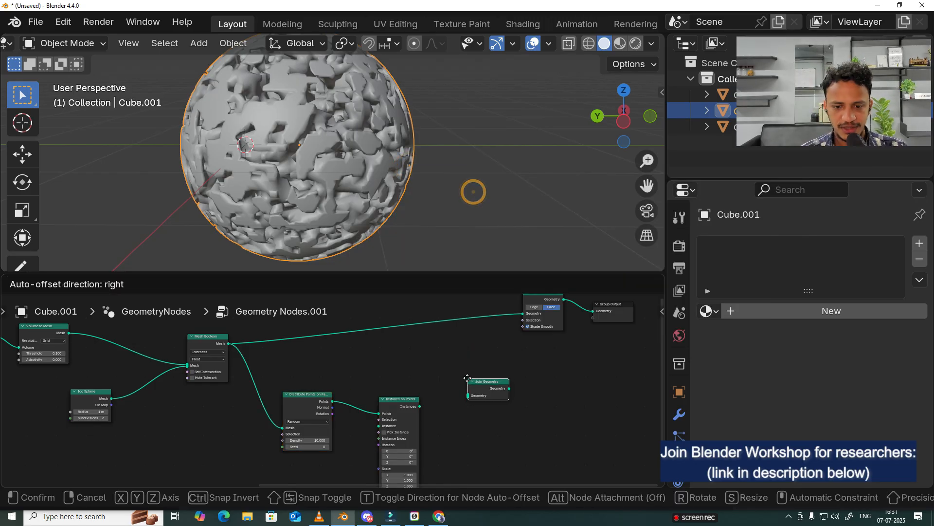
left_click(466, 375)
left_click_drag(472, 381, 474, 371)
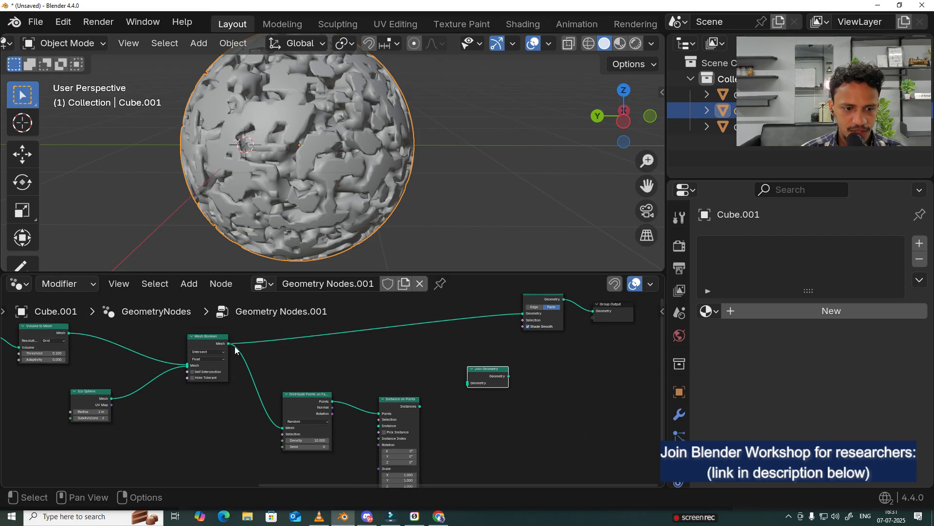
Step: Move Set Shade Smooth and Group Output further past the Join Geometry node, and shift Mesh Boolean slightly up
left_click_drag(631, 300, 544, 344)
middle_click_drag(537, 350, 510, 357)
left_click_drag(528, 324, 607, 344)
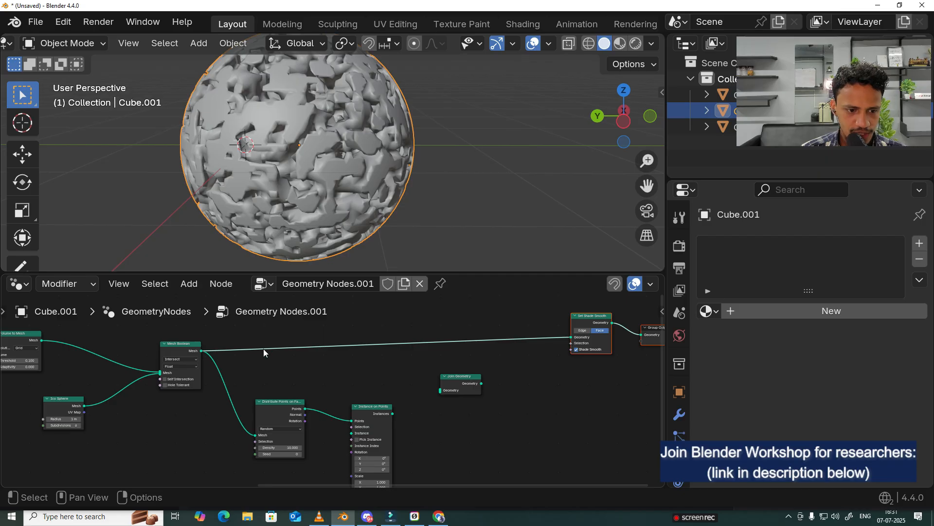
left_click_drag(179, 346, 181, 339)
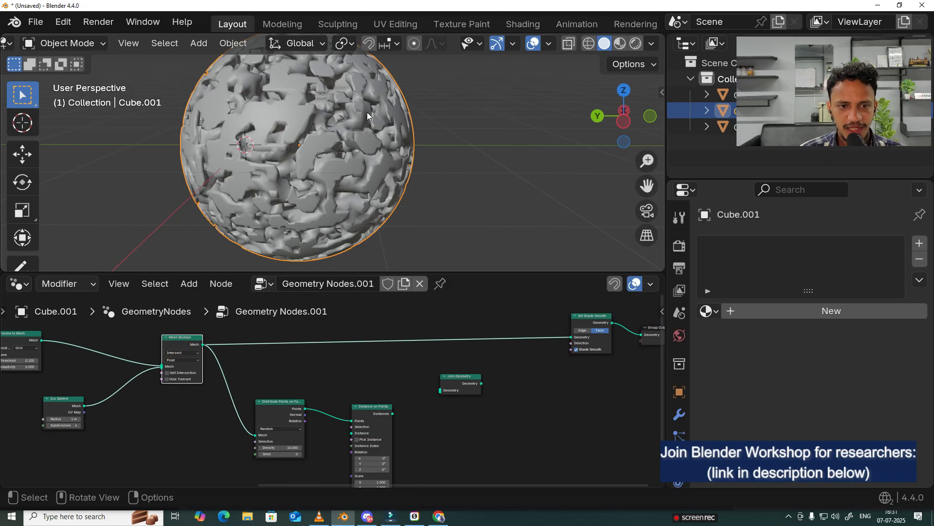
Step: Join the Mesh Boolean mesh and the Instance on Points instances in Join Geometry, and feed its output into Set Shade Smooth
scroll(341, 97, "down", 3)
scroll(374, 154, "up", 2)
middle_click_drag(342, 150, 442, 197)
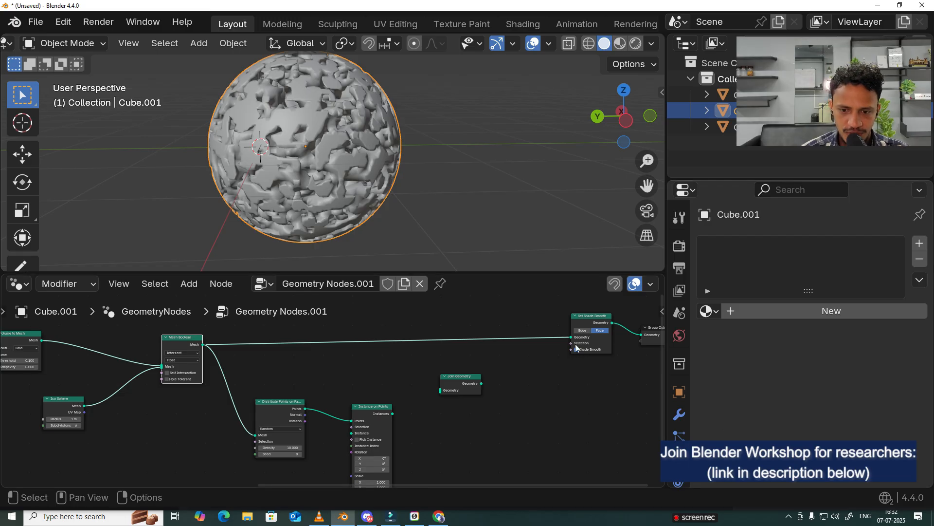
left_click_drag(571, 337, 502, 355)
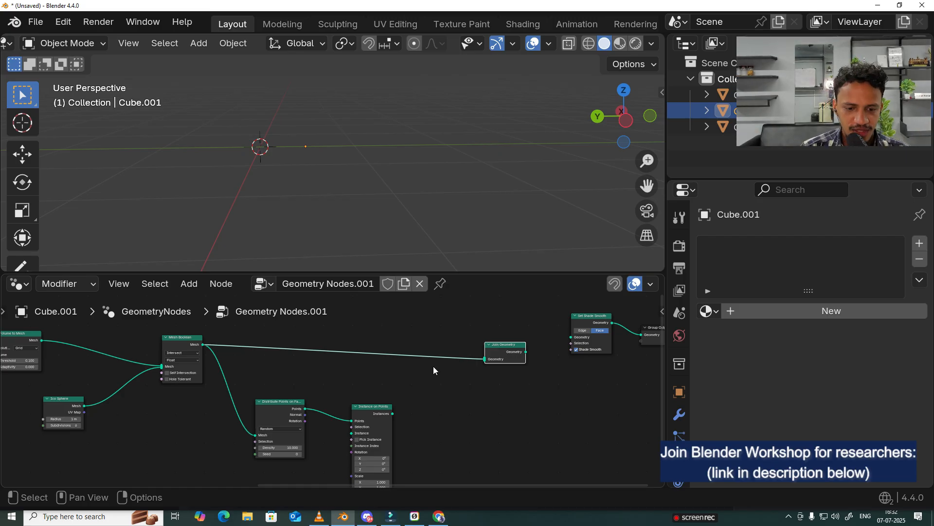
left_click_drag(392, 413, 573, 340)
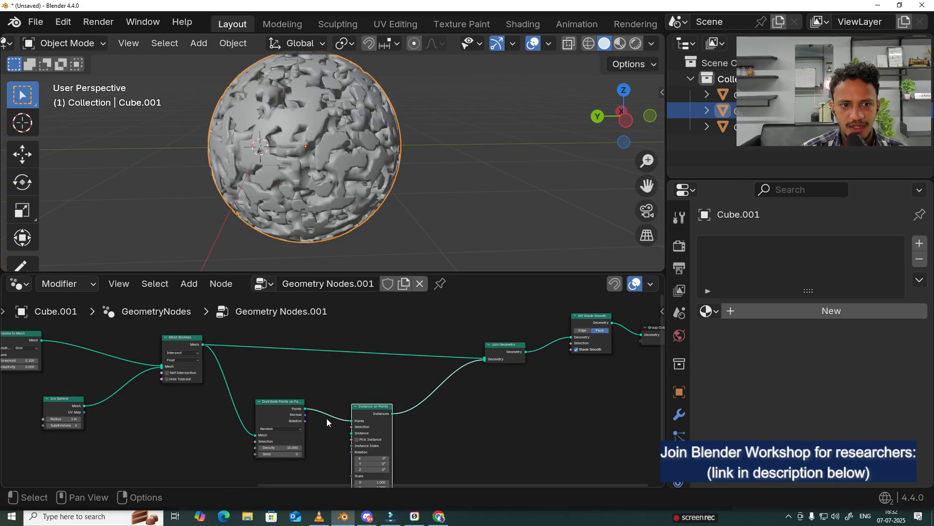
scroll(274, 155, "down", 4)
scroll(319, 141, "up", 1)
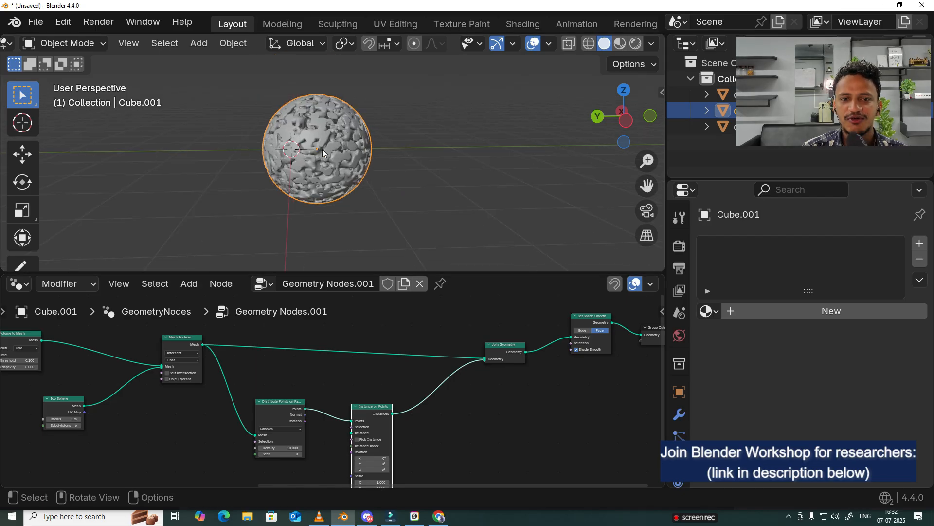
middle_click_drag(355, 395, 397, 344)
scroll(350, 392, "up", 2)
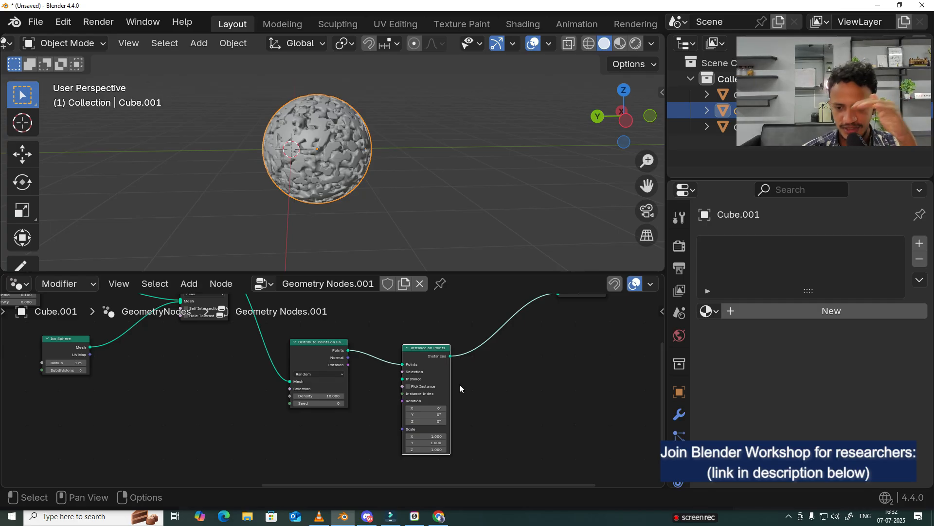
Step: Try adding a particle system to the porous sphere and view its Render As options
left_click(679, 414)
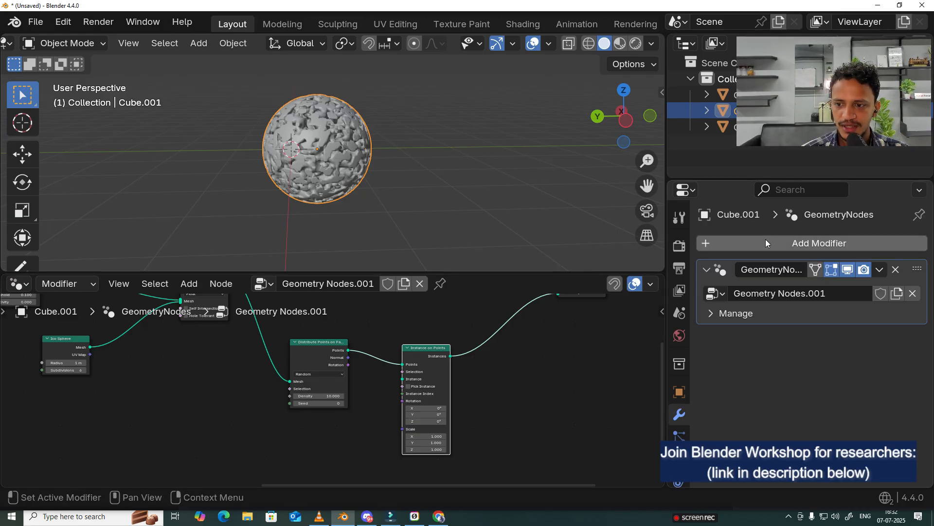
left_click(680, 431)
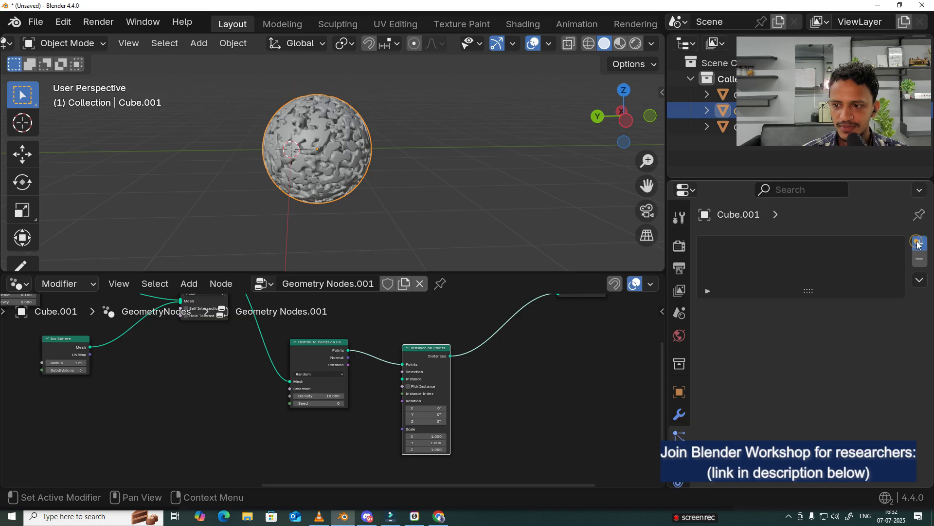
scroll(779, 358, "down", 5)
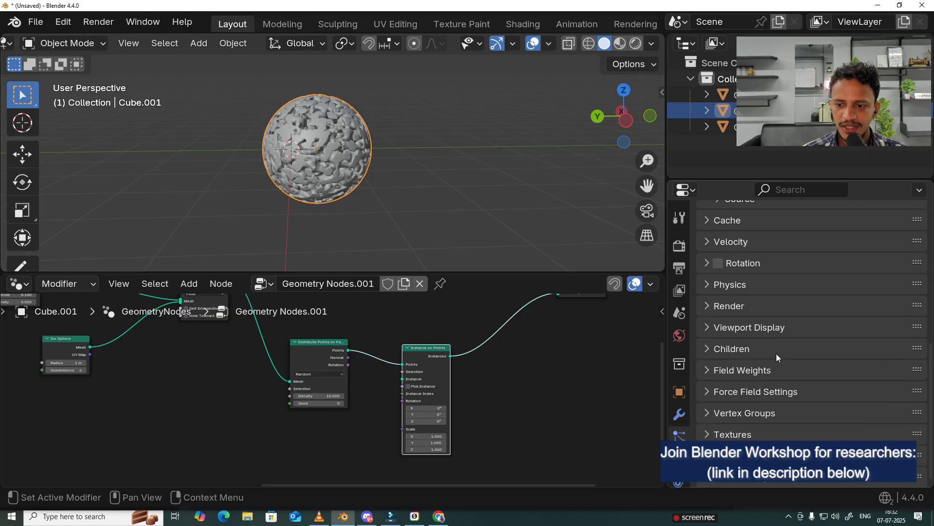
scroll(755, 321, "up", 3)
left_click(708, 370)
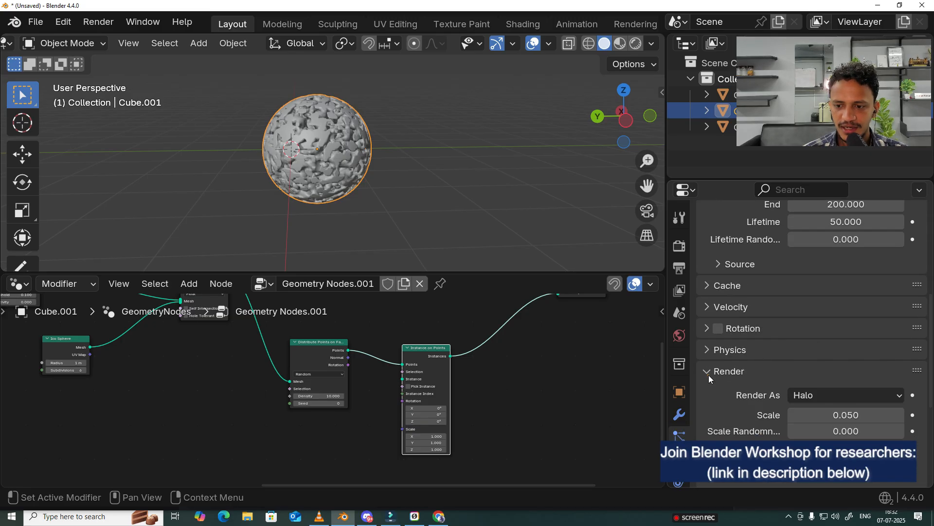
scroll(709, 375, "down", 8)
scroll(754, 331, "up", 3)
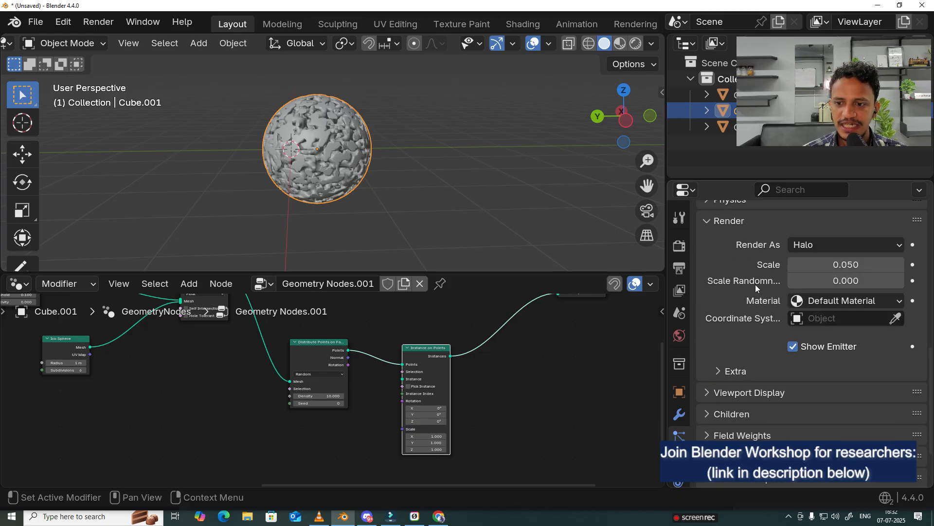
scroll(741, 346, "up", 2)
left_click(808, 276)
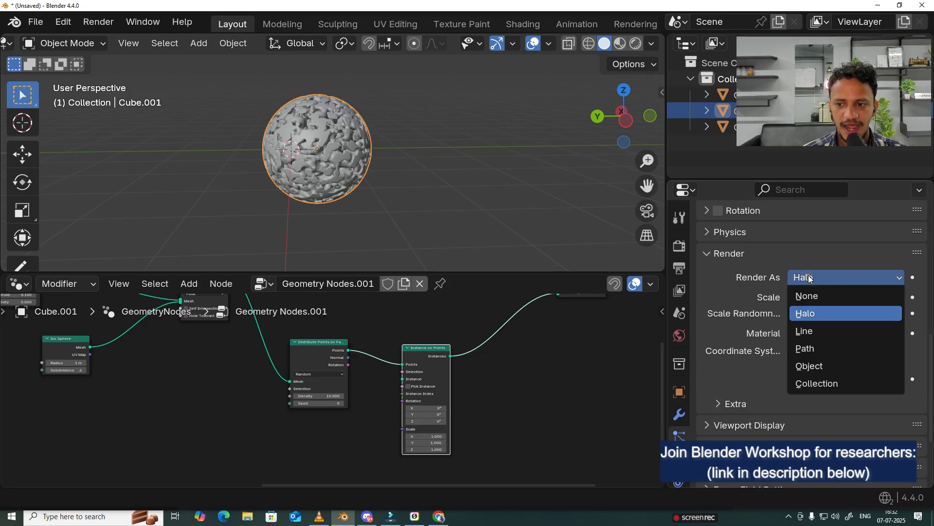
left_click(573, 188)
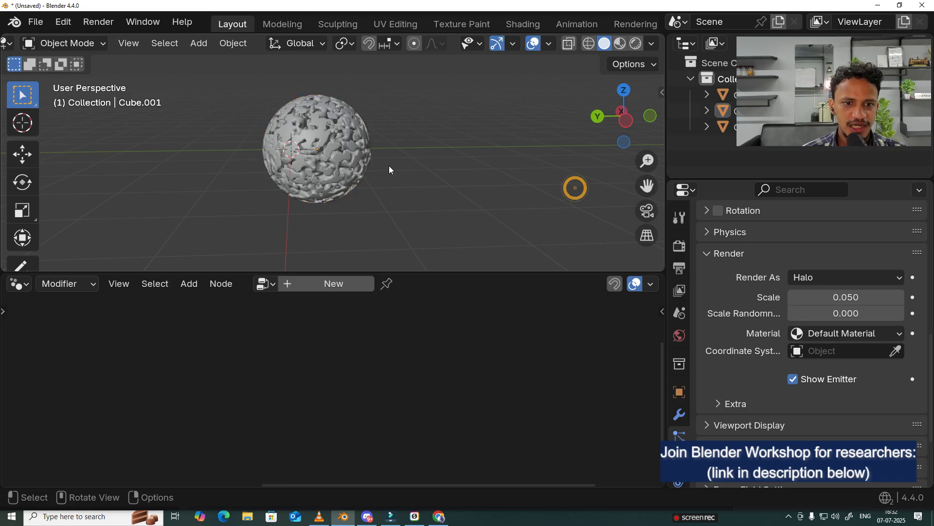
Step: Reselect the porous sphere, check its modifier stack, and remove the particle system from it
left_click(328, 167)
scroll(428, 146, "down", 5)
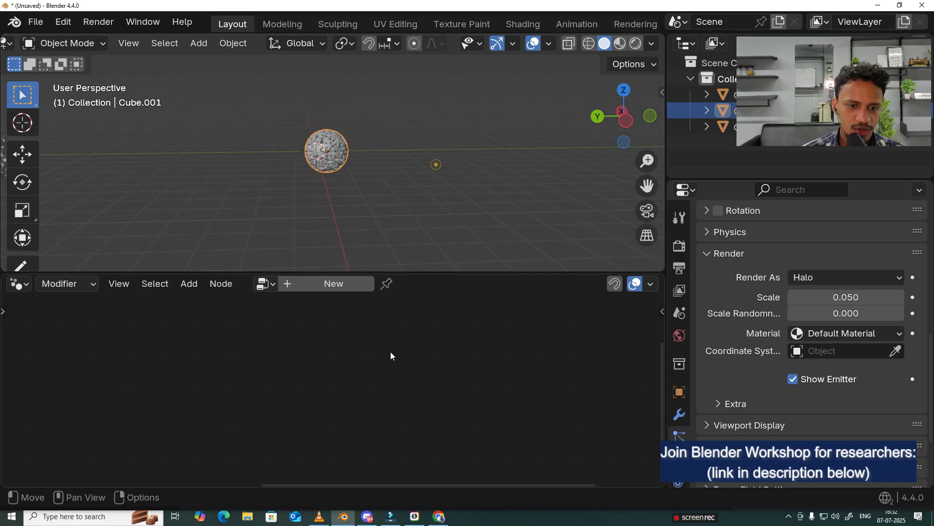
scroll(804, 284, "up", 15)
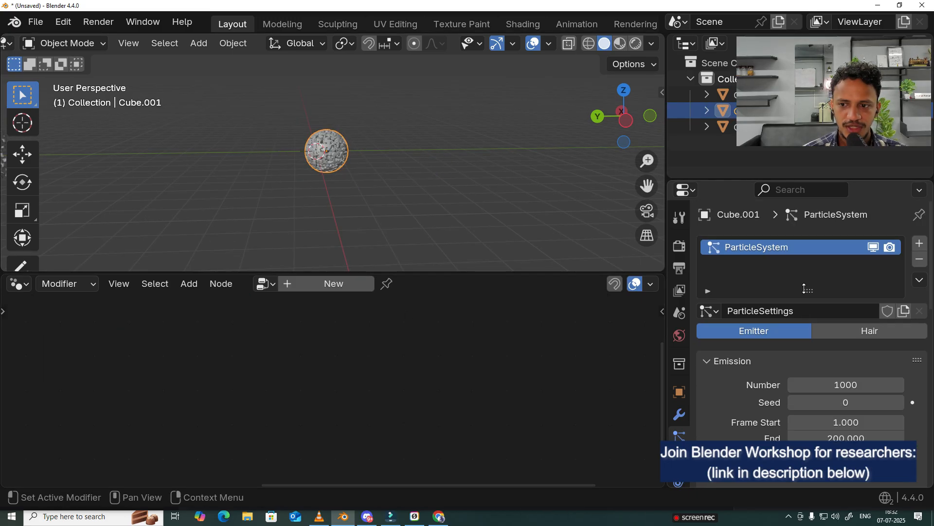
left_click(680, 415)
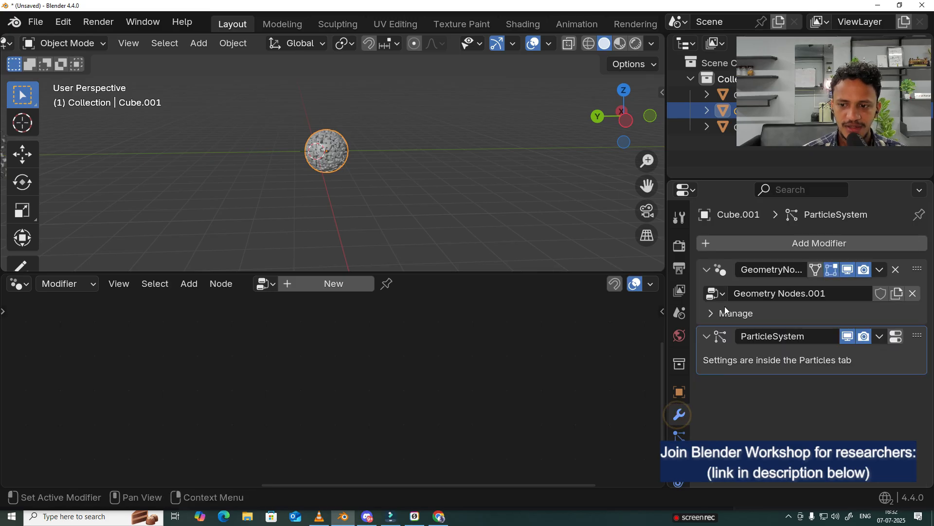
left_click(880, 337)
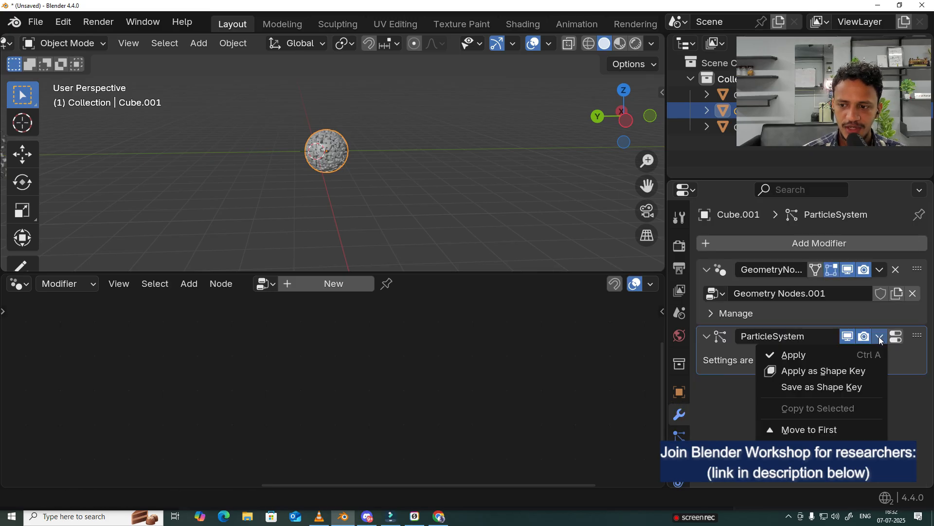
left_click(722, 413)
left_click(681, 436)
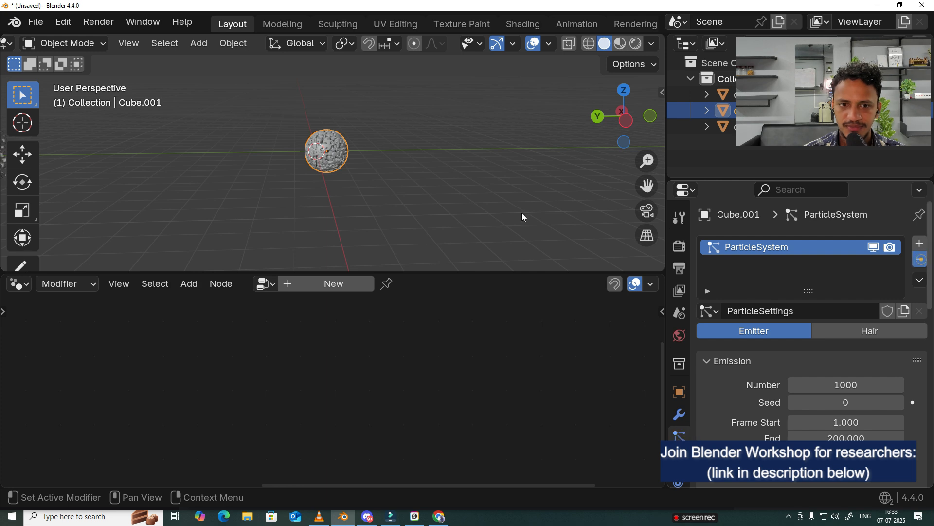
left_click(919, 259)
Step: Add a second Ico Sphere node below the Distribute Points on Faces node
scroll(535, 383, "up", 1)
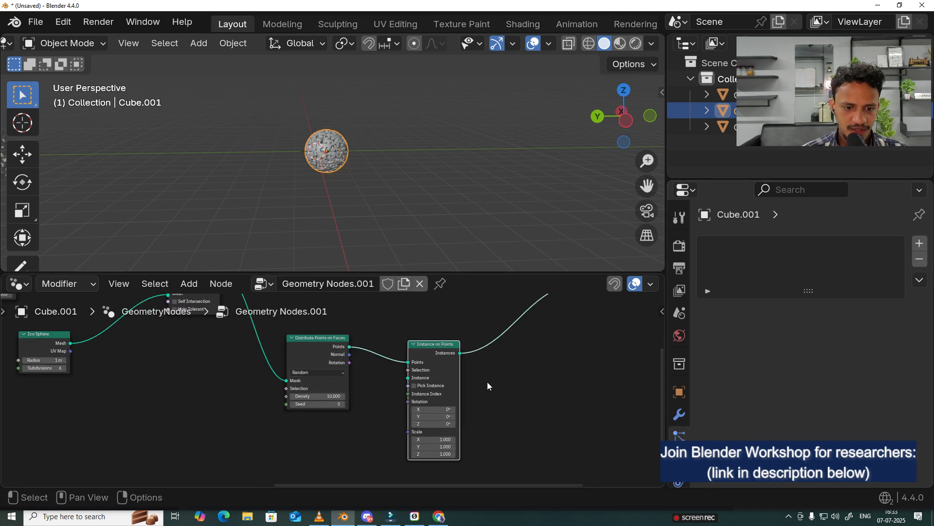
middle_click_drag(231, 405, 276, 372)
scroll(277, 373, "down", 5)
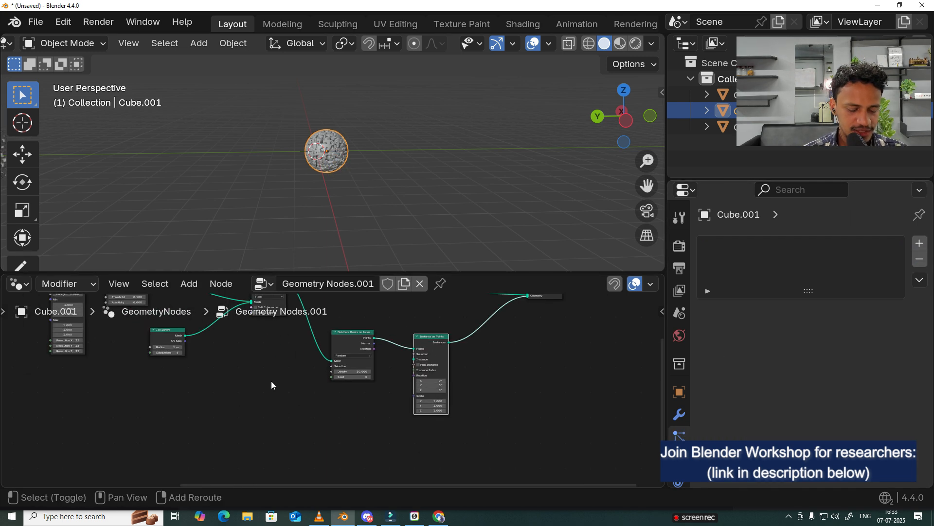
key("shift+a")
left_click(219, 164)
type("ico")
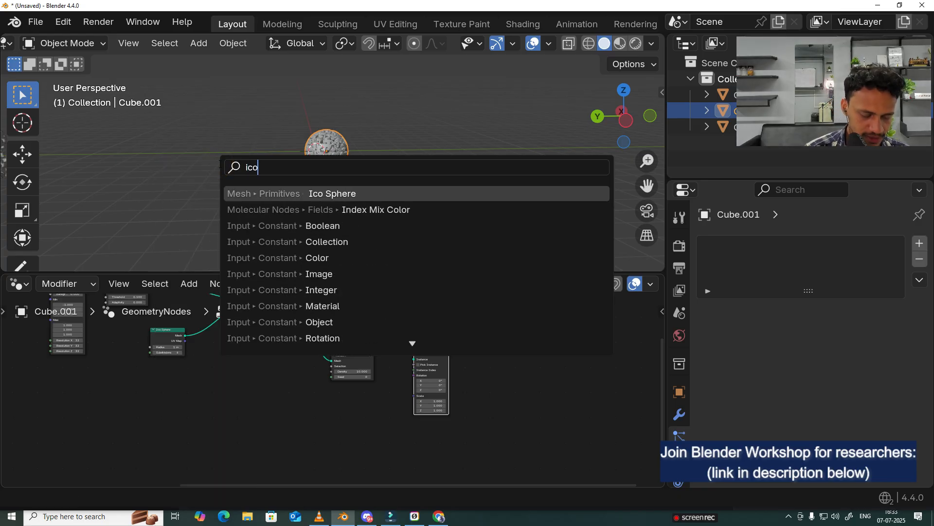
key("Return")
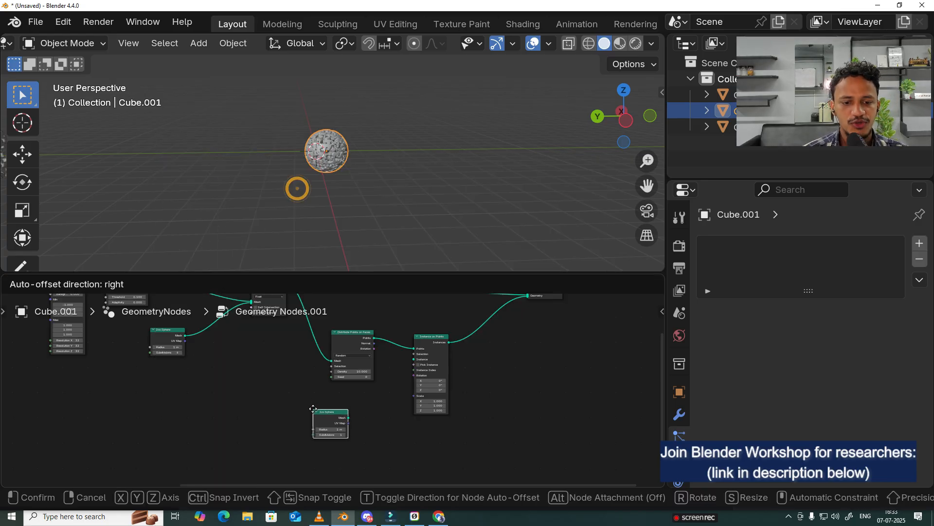
left_click(329, 411)
Step: Connect the new Ico Sphere node's Mesh output to the Instance input of Instance on Points
scroll(336, 391, "up", 3)
left_click_drag(332, 422, 357, 409)
middle_click_drag(271, 406, 281, 403)
middle_click_drag(392, 404, 371, 408)
scroll(372, 410, "up", 3)
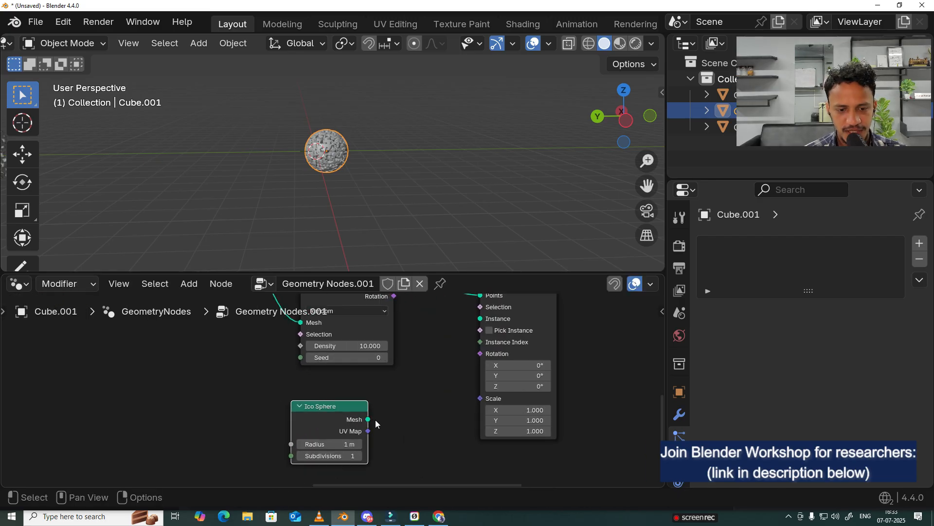
left_click_drag(368, 420, 433, 360)
left_click_drag(455, 325, 480, 359)
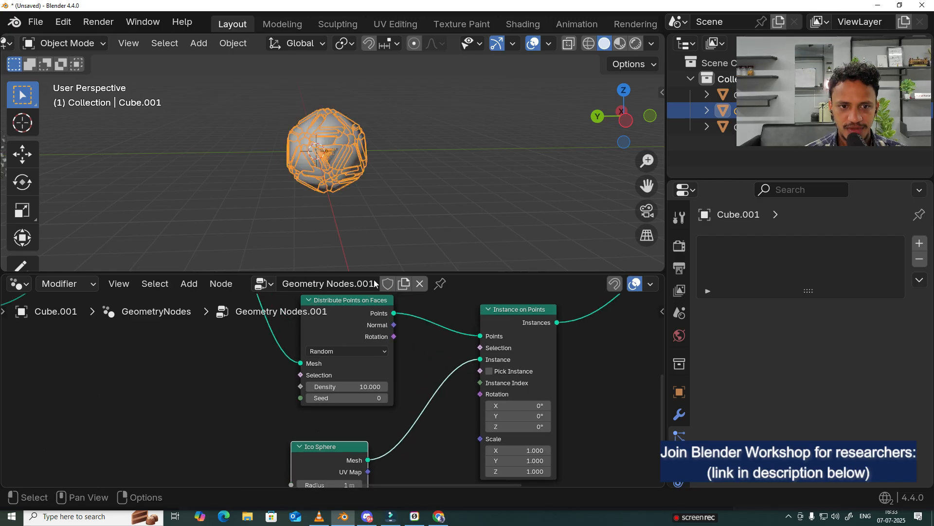
Step: Set the radius of the Ico Sphere node feeding Instance on Points to 0.03 m
scroll(364, 209, "up", 3)
middle_click_drag(364, 209, 308, 170)
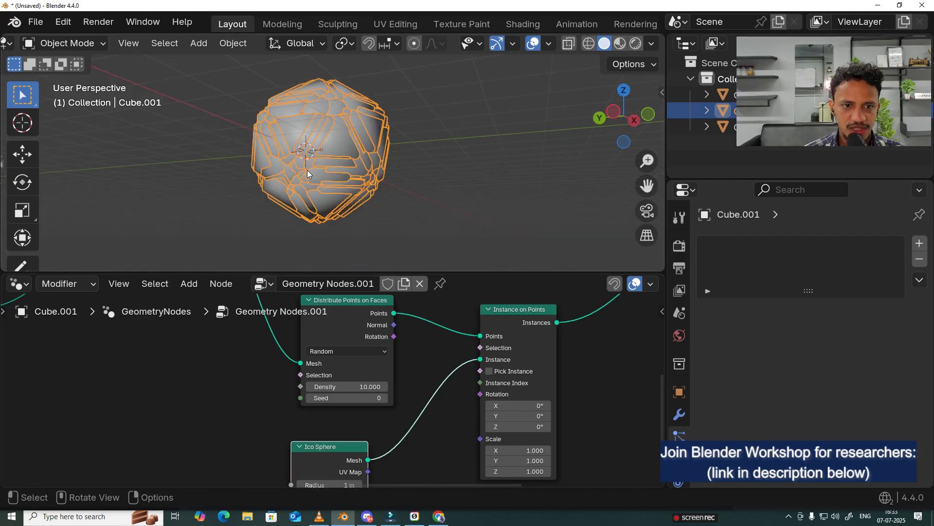
scroll(331, 191, "up", 2)
middle_click_drag(379, 429, 412, 288)
scroll(399, 322, "up", 1)
scroll(392, 345, "up", 1)
middle_click_drag(392, 346, 413, 427)
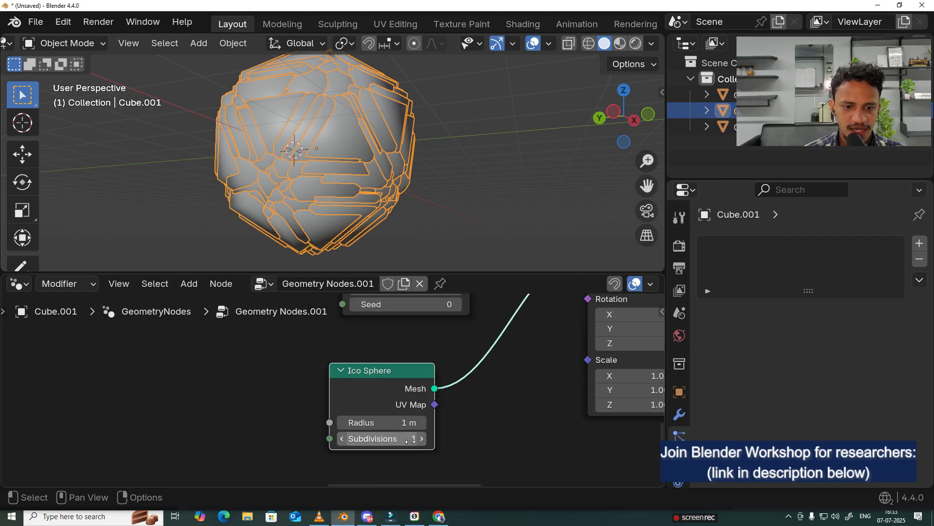
double_click(361, 424)
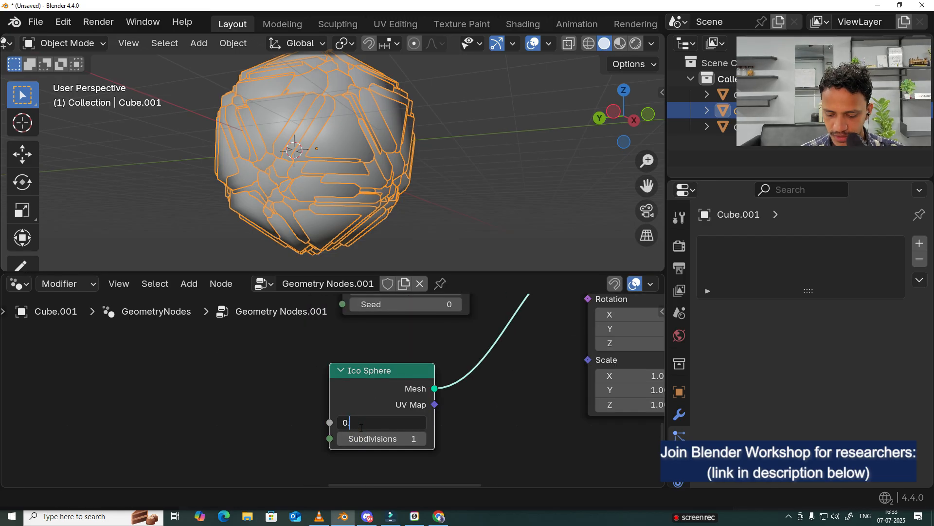
key("Return")
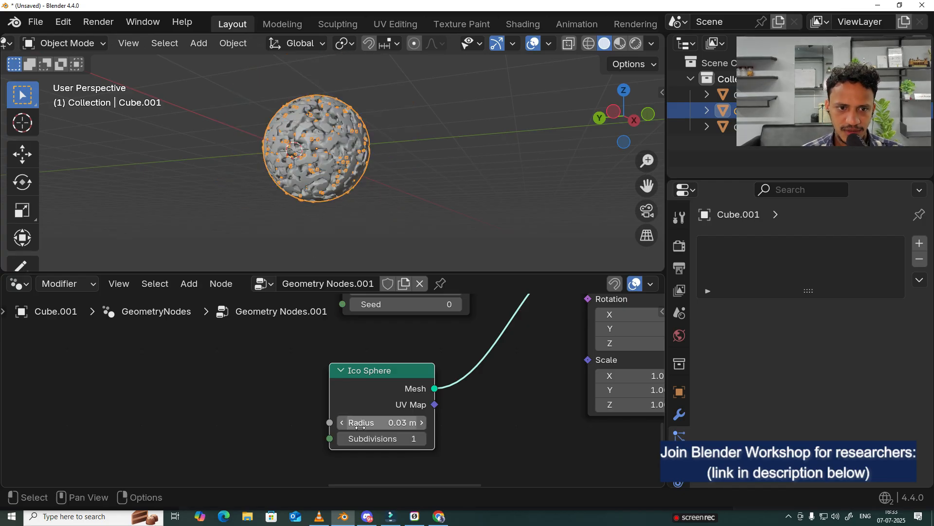
Step: Set the instanced Ico Sphere node's subdivisions to 3 and check the particles on the porous surface
left_click(463, 141)
scroll(489, 206, "up", 3)
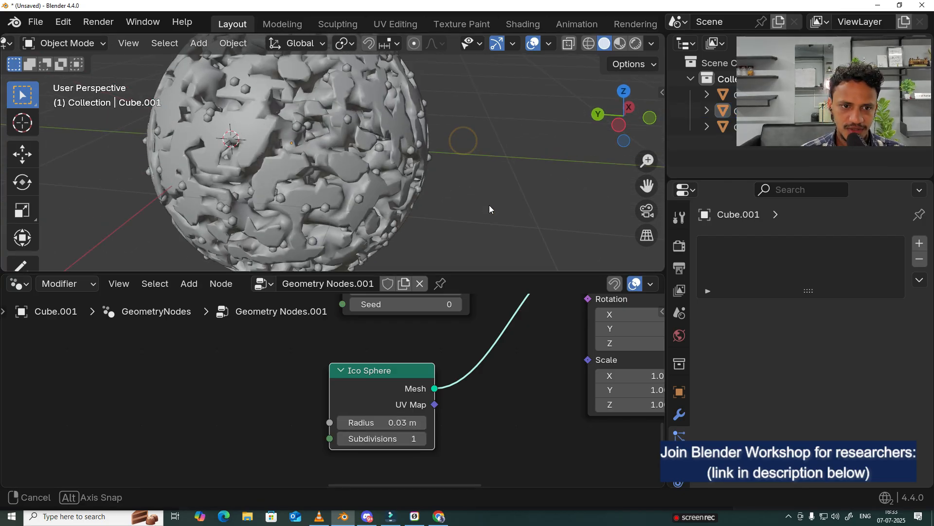
scroll(317, 136, "up", 3)
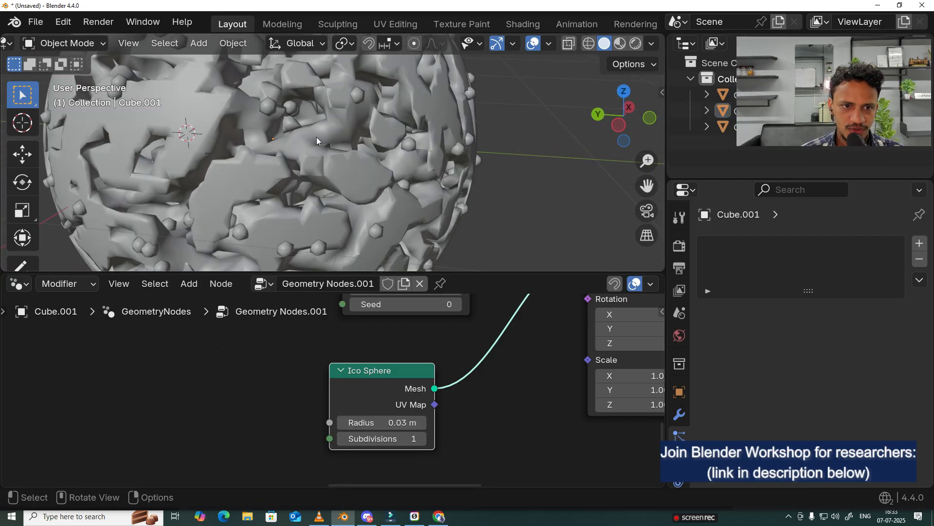
left_click(418, 439)
scroll(364, 246, "up", 5)
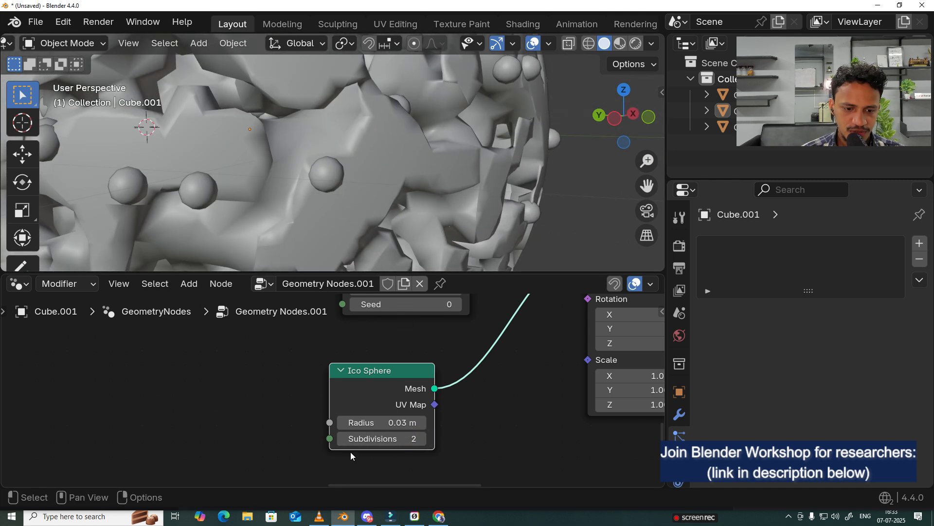
left_click(339, 441)
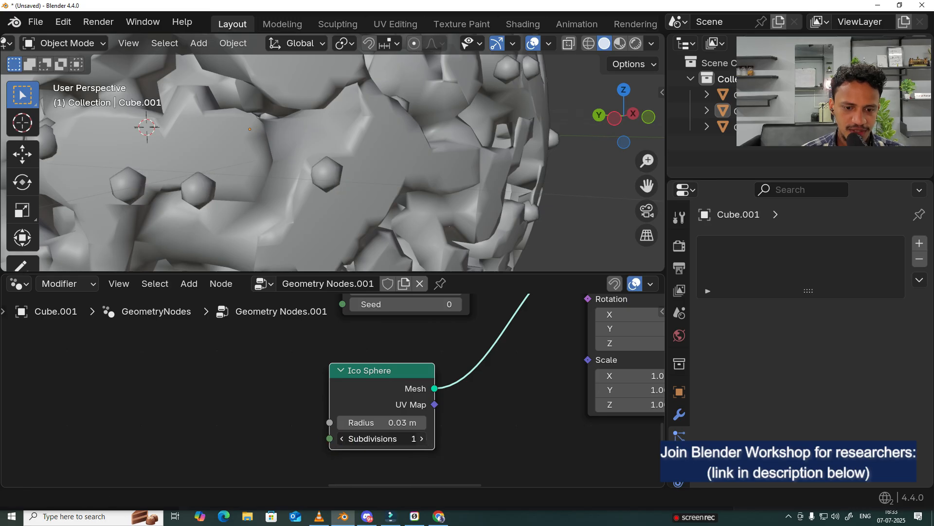
left_click(425, 439)
left_click(424, 439)
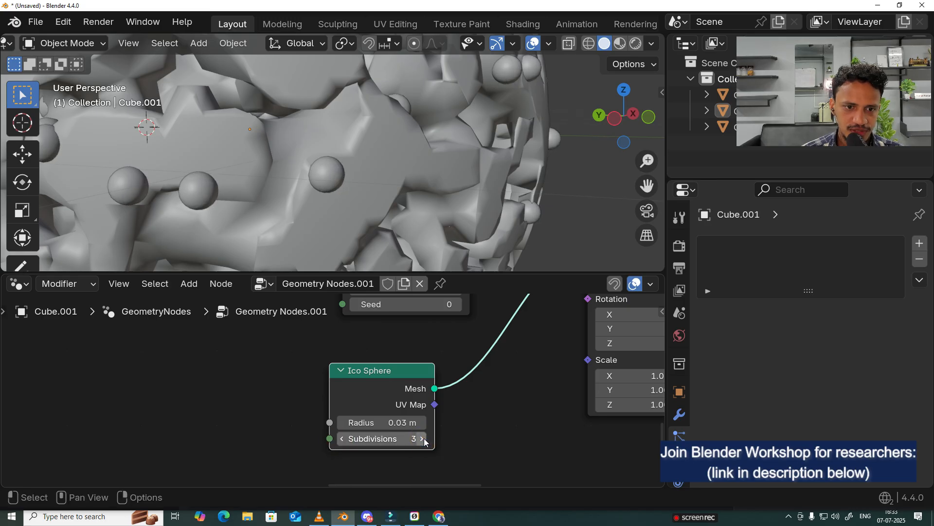
scroll(481, 145, "down", 5)
scroll(480, 145, "down", 2)
middle_click_drag(481, 145, 495, 209)
scroll(494, 209, "down", 3)
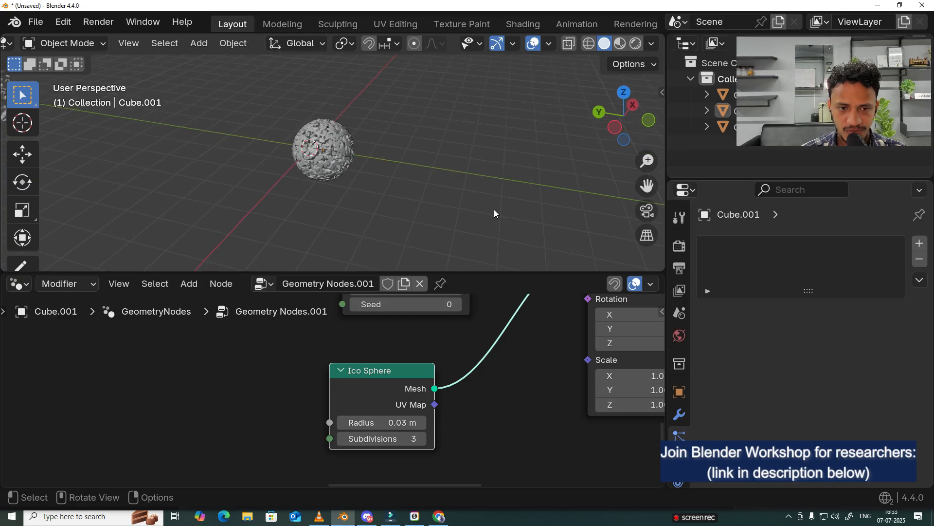
scroll(419, 205, "up", 2)
scroll(435, 372, "down", 5)
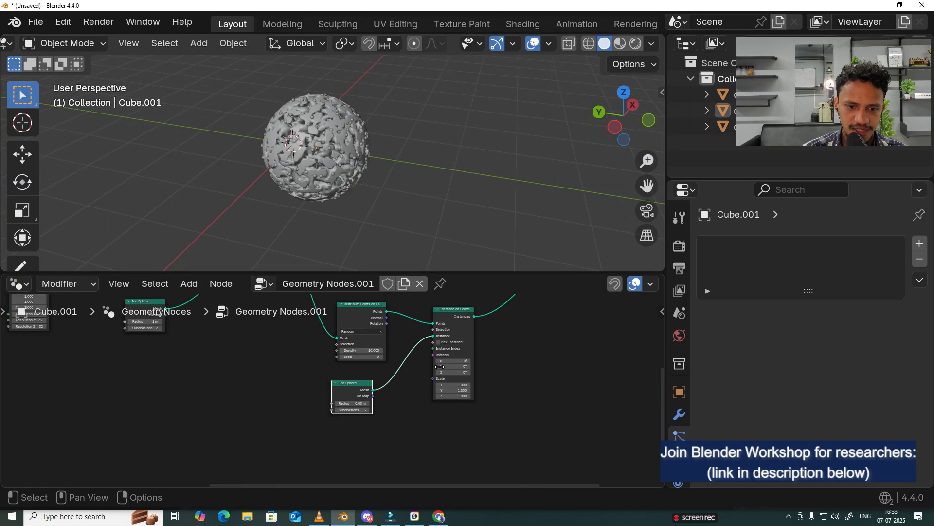
Step: Switch the viewport to Material Preview shading and give the porous sphere a new material with a blue base color
left_click(620, 43)
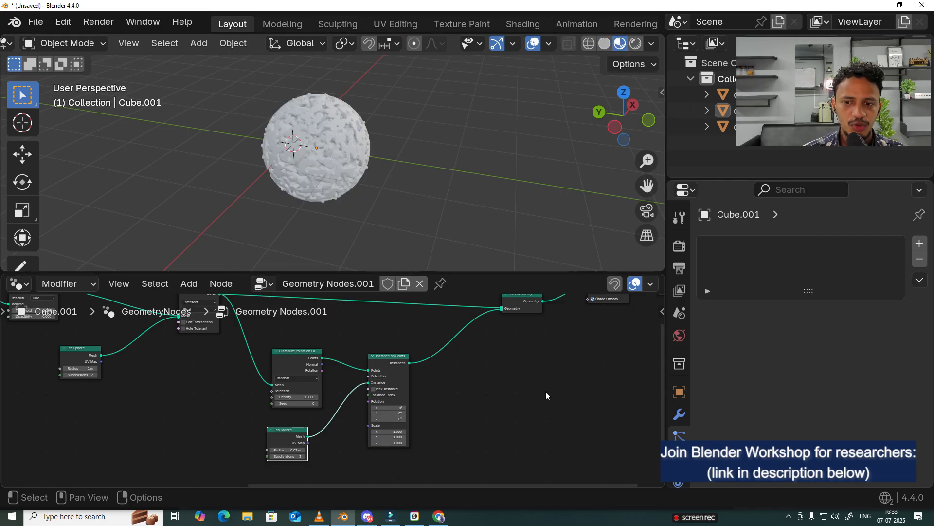
scroll(680, 458, "down", 3)
left_click(679, 469)
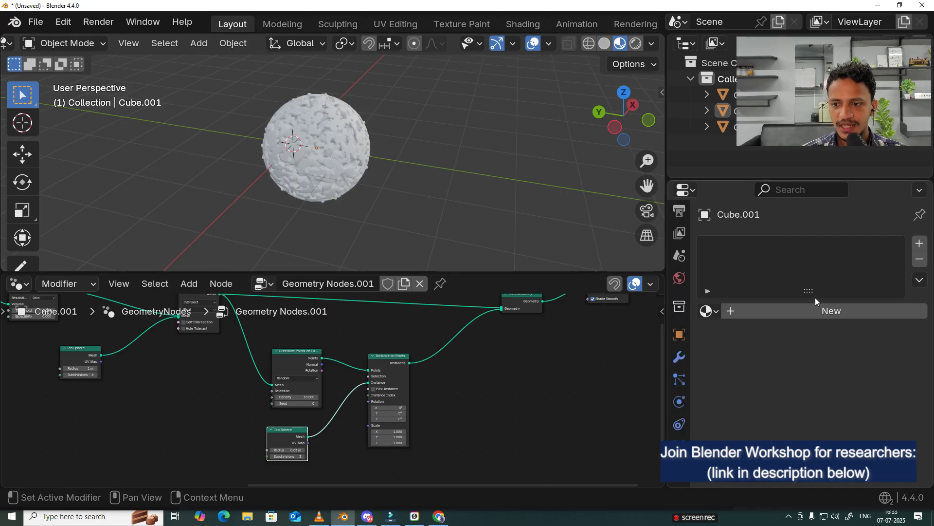
left_click(832, 317)
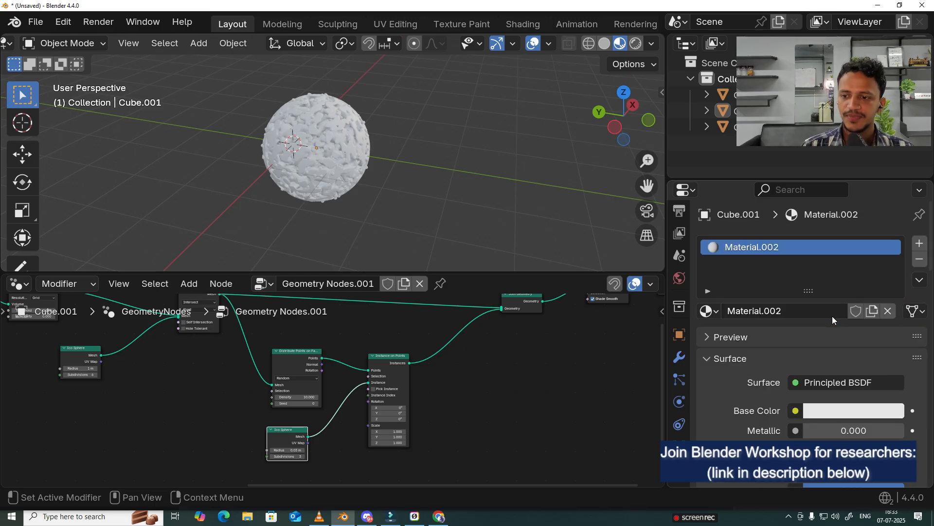
left_click(838, 411)
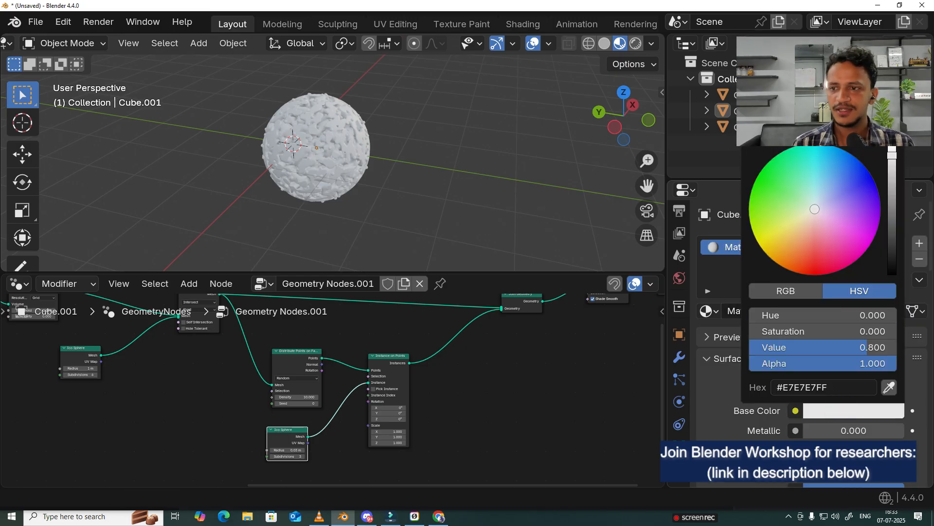
left_click(841, 170)
left_click_drag(841, 170, 846, 162)
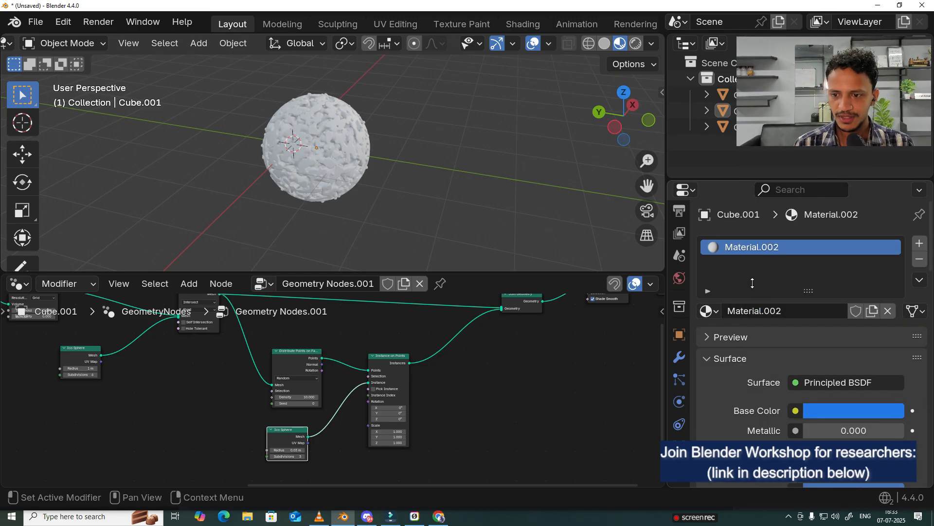
Step: Add a second material slot with a new material and set its base color to bright yellow
left_click(919, 244)
left_click(803, 342)
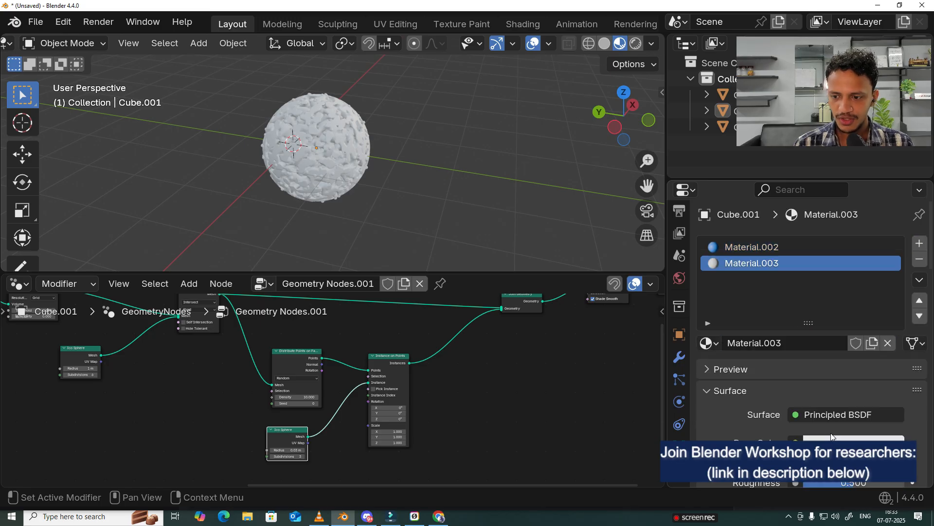
left_click(854, 441)
left_click(768, 287)
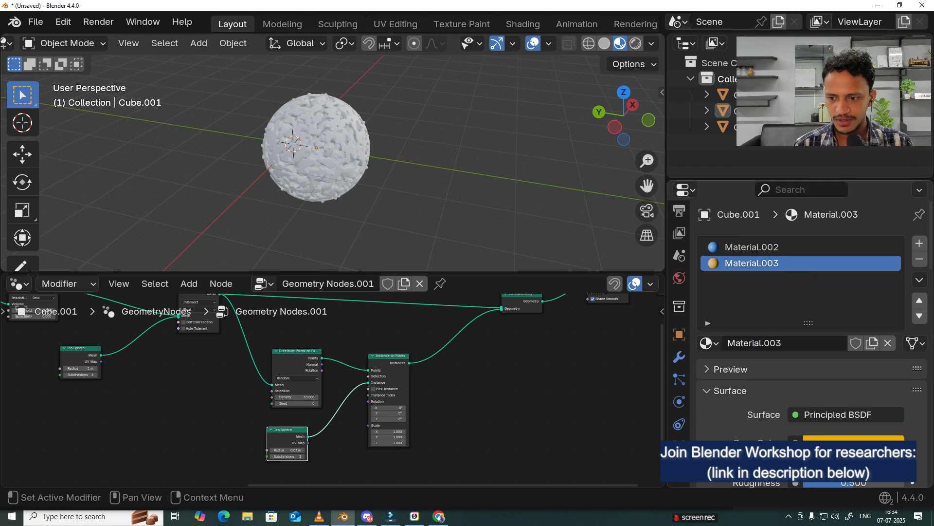
left_click(854, 440)
left_click(893, 180)
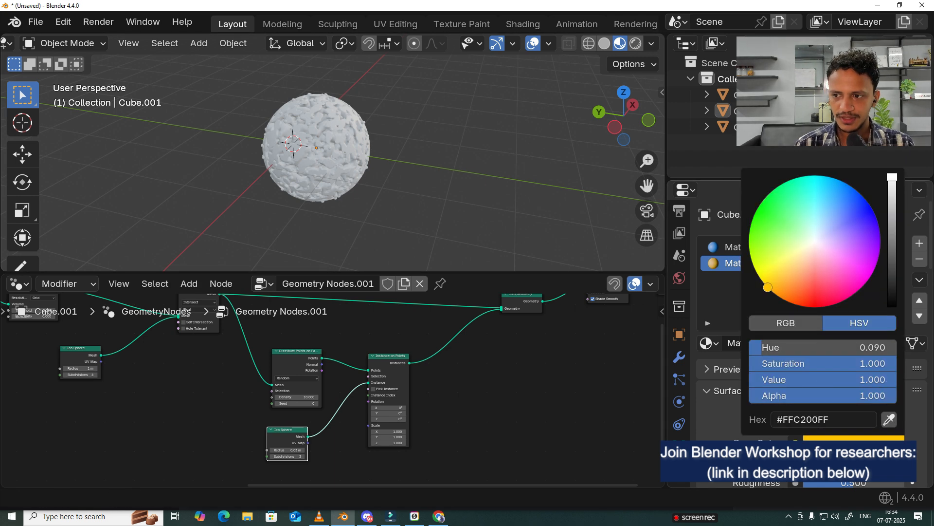
left_click(774, 273)
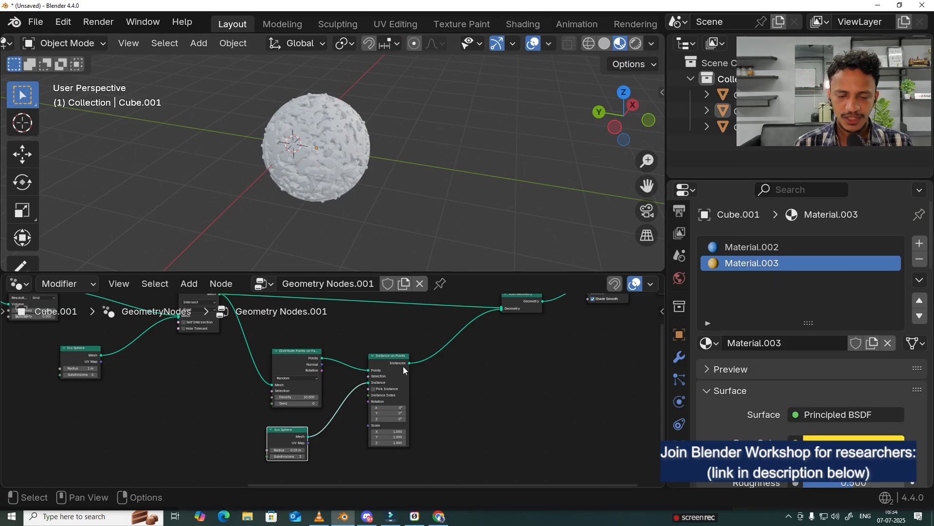
Step: Examine the porous sphere and the complete geometry node tree from input to output
scroll(479, 208, "down", 3)
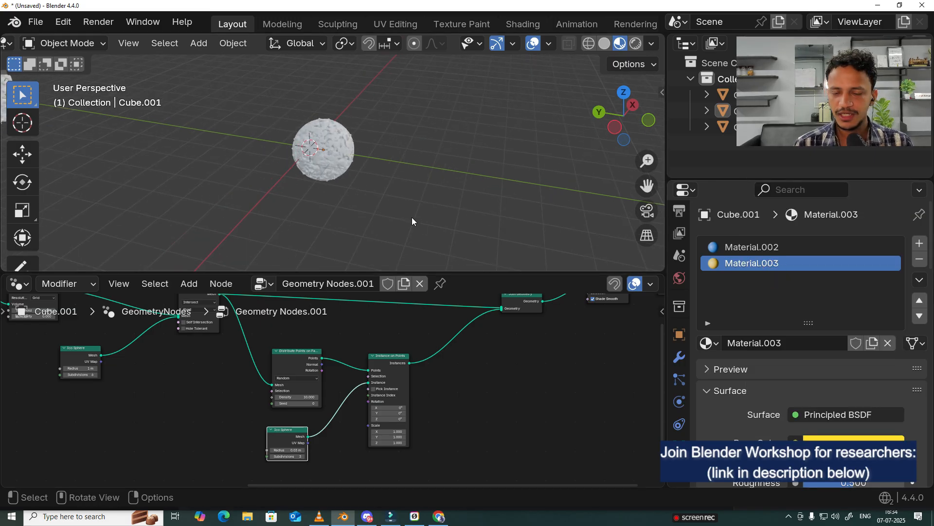
scroll(395, 216, "up", 3)
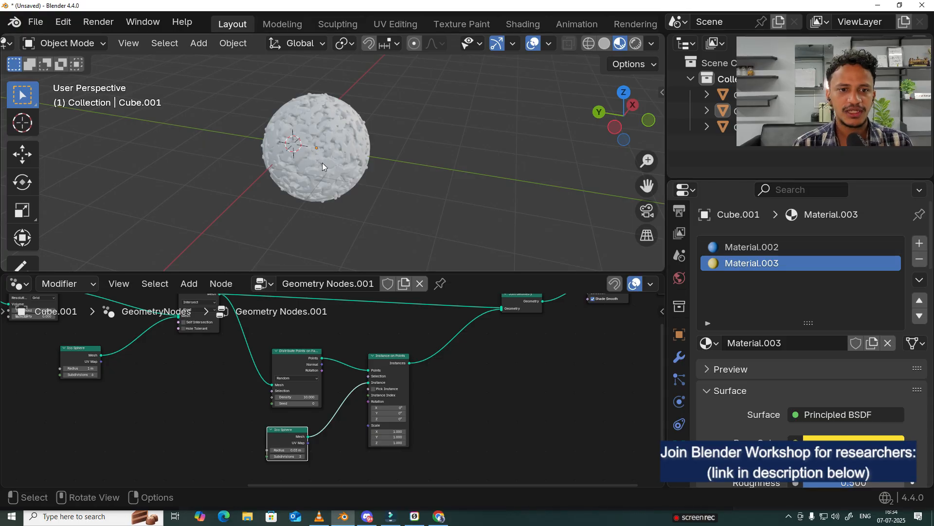
scroll(401, 390, "down", 4)
middle_click_drag(401, 389, 396, 426)
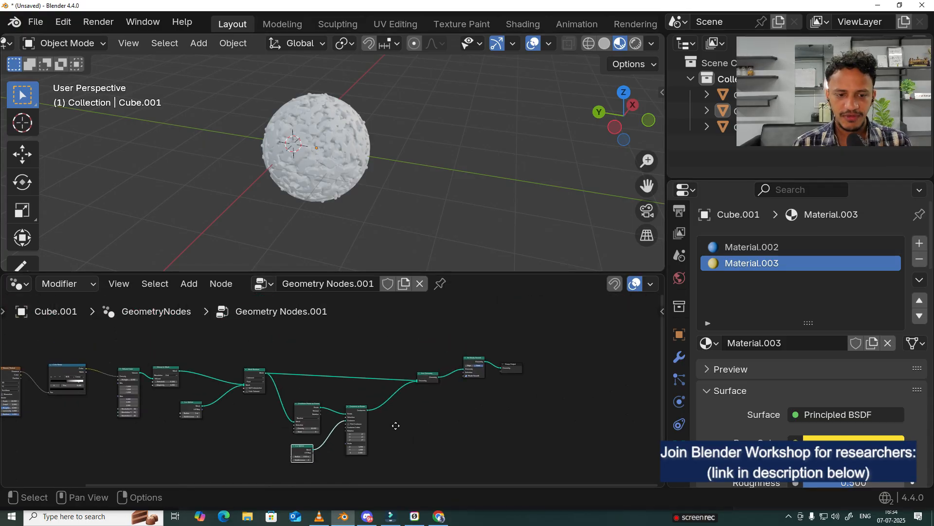
key("Home")
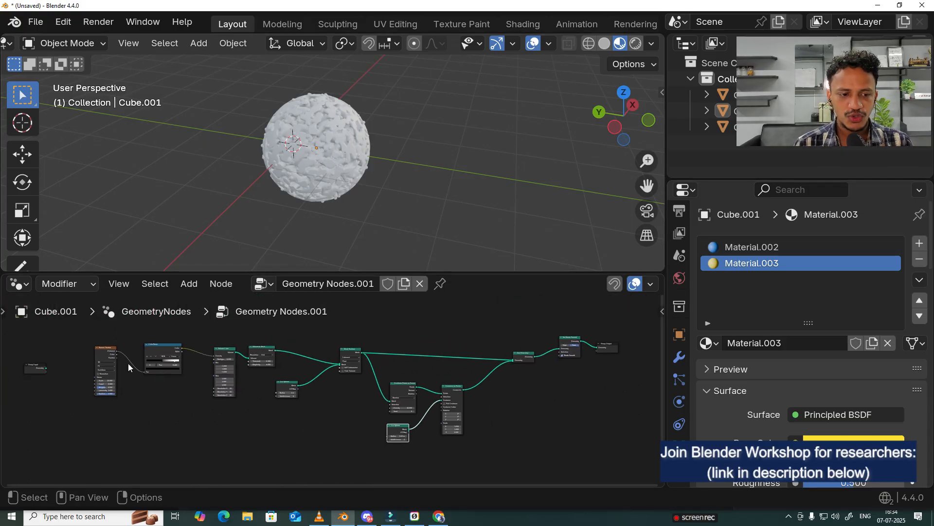
left_click(621, 324)
scroll(333, 375, "up", 1)
left_click_drag(48, 331, 638, 463)
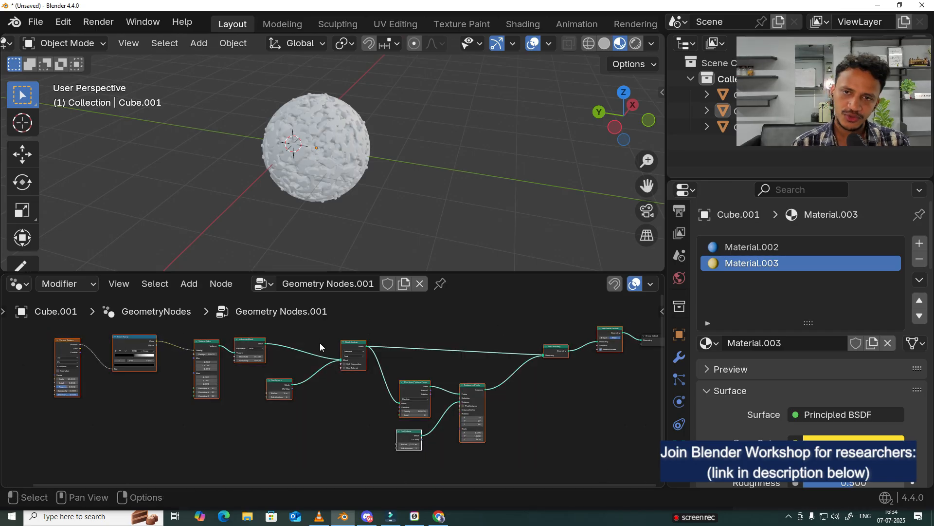
left_click(302, 434)
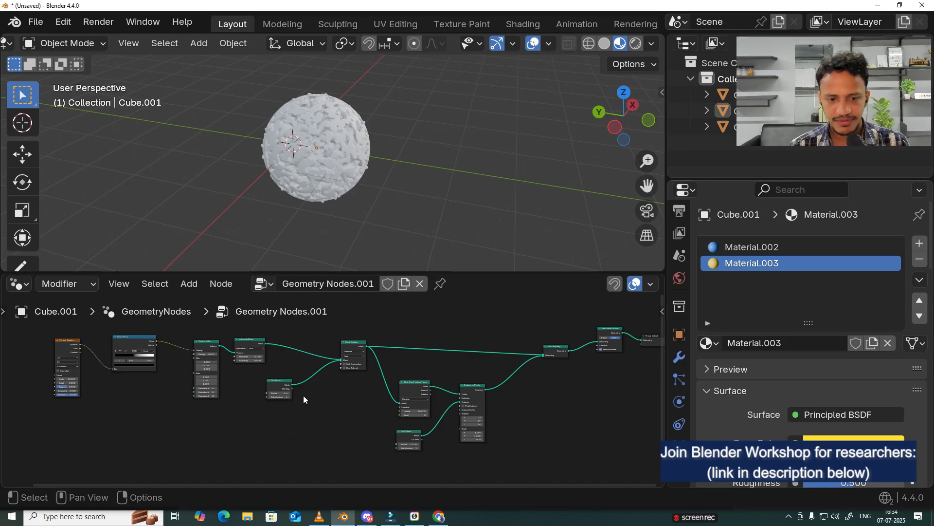
Step: Add a Set Material node in the empty space beside the Instance on Points node
scroll(514, 435, "up", 2)
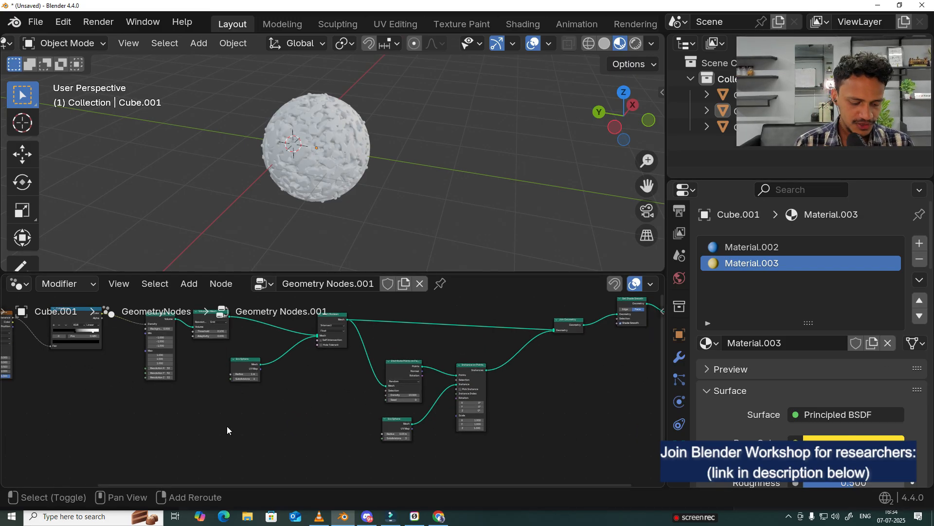
key("shift+a")
left_click(166, 156)
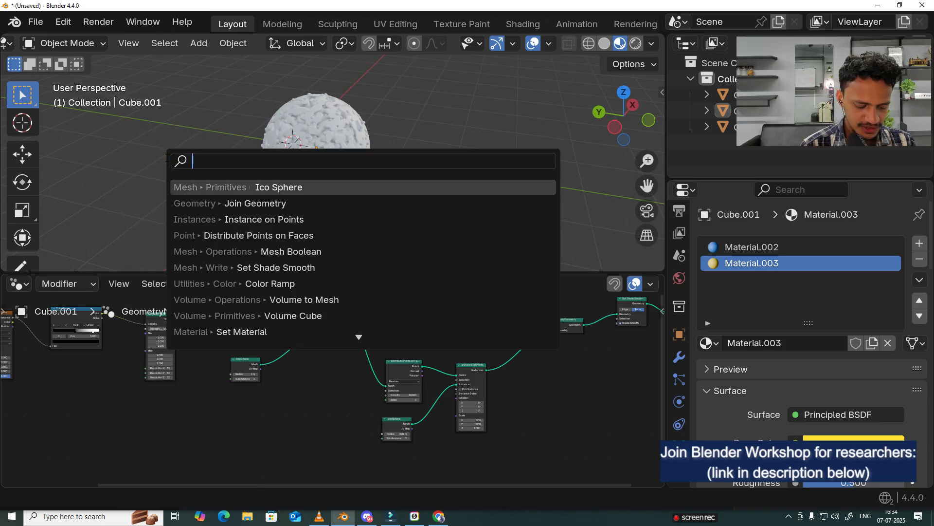
type("set")
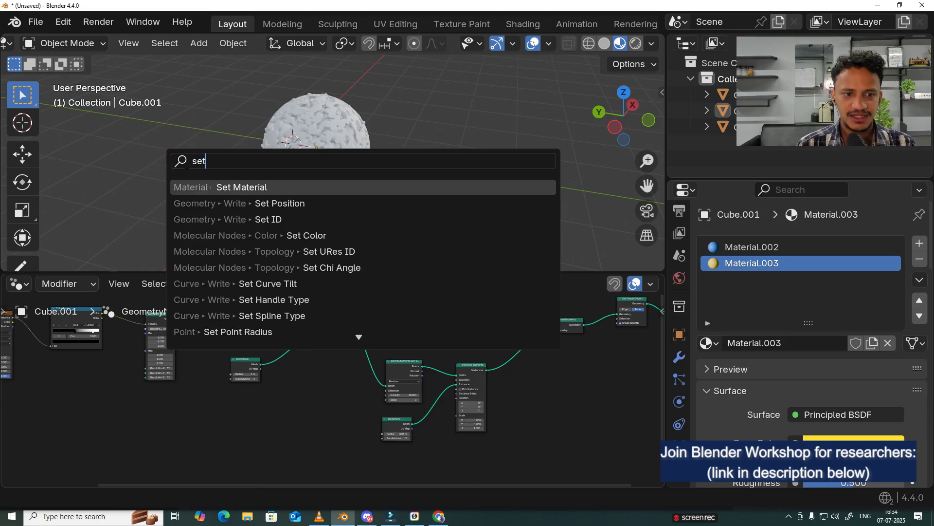
left_click(263, 187)
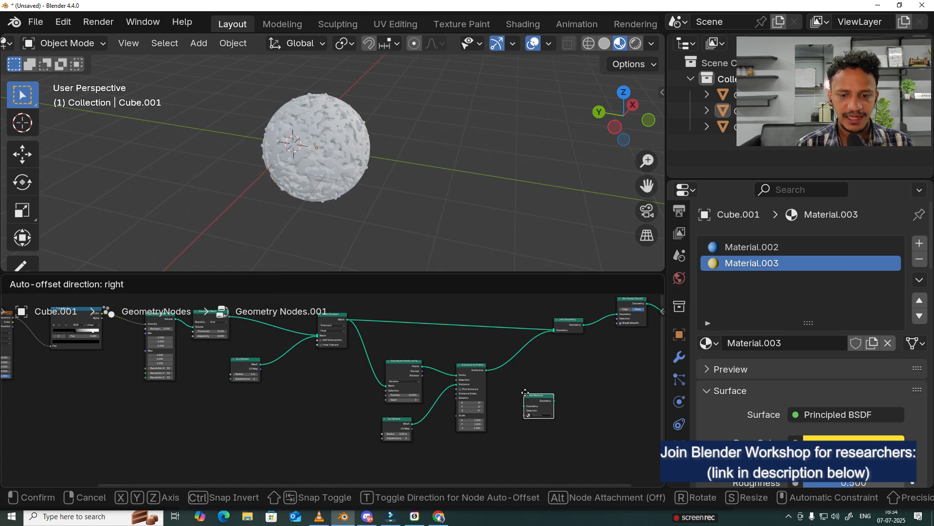
left_click(536, 390)
mouse_move(536, 389)
middle_mouse_down()
mouse_move(521, 440)
mouse_move(491, 405)
middle_mouse_up()
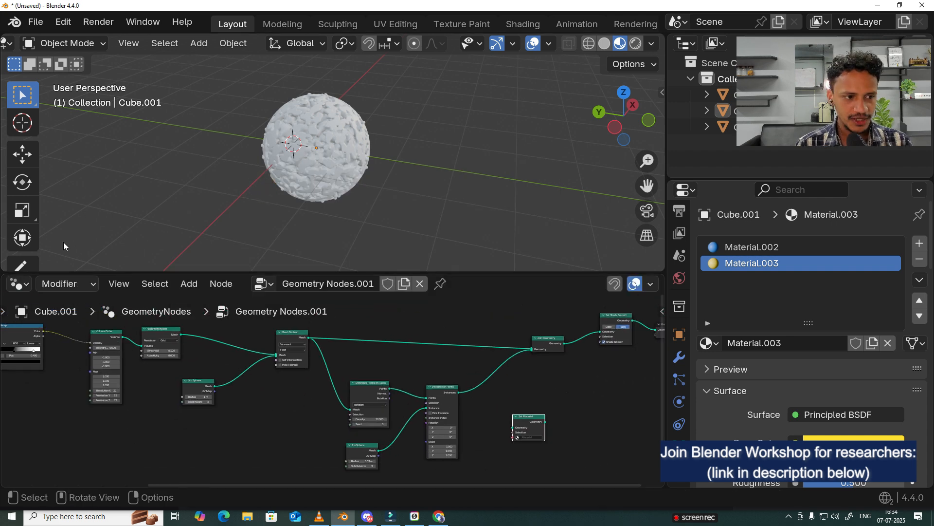
left_click(22, 265)
scroll(322, 366, "up", 1)
left_click_drag(290, 330, 294, 335)
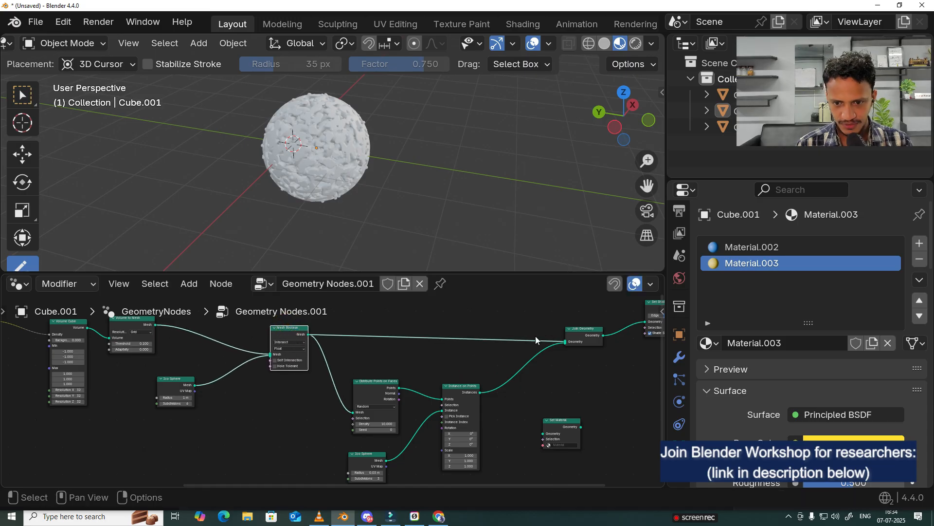
mouse_move(317, 219)
left_mouse_down()
mouse_move(271, 176)
mouse_move(375, 161)
mouse_move(336, 199)
left_mouse_up()
left_click_drag(329, 146, 328, 145)
mouse_move(346, 144)
left_mouse_down()
mouse_move(348, 152)
mouse_move(352, 144)
left_mouse_up()
left_click_drag(340, 113, 339, 118)
key("ctrl+z")
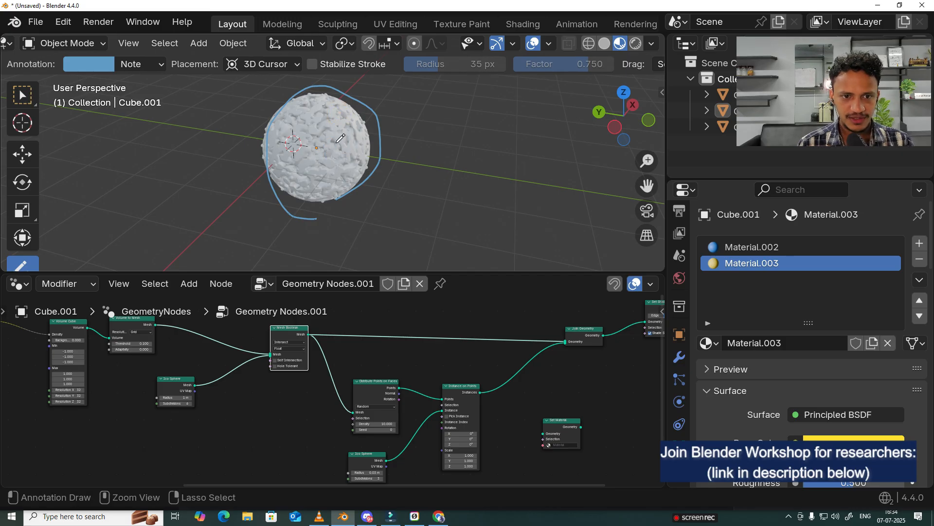
key("ctrl+z")
key("ctrl+z")
left_click(16, 103)
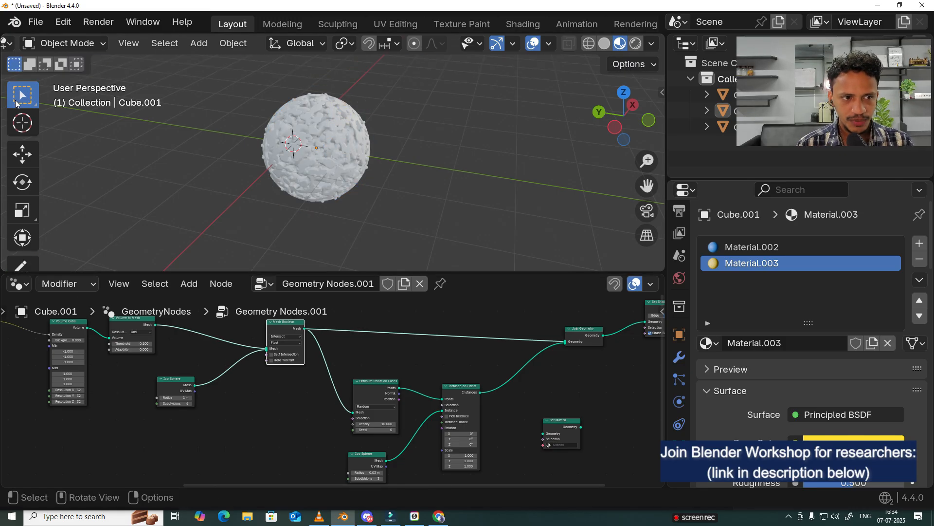
Step: Insert the unconnected Set Material node into the link between the Mesh Boolean and Join Geometry nodes
left_click(546, 420)
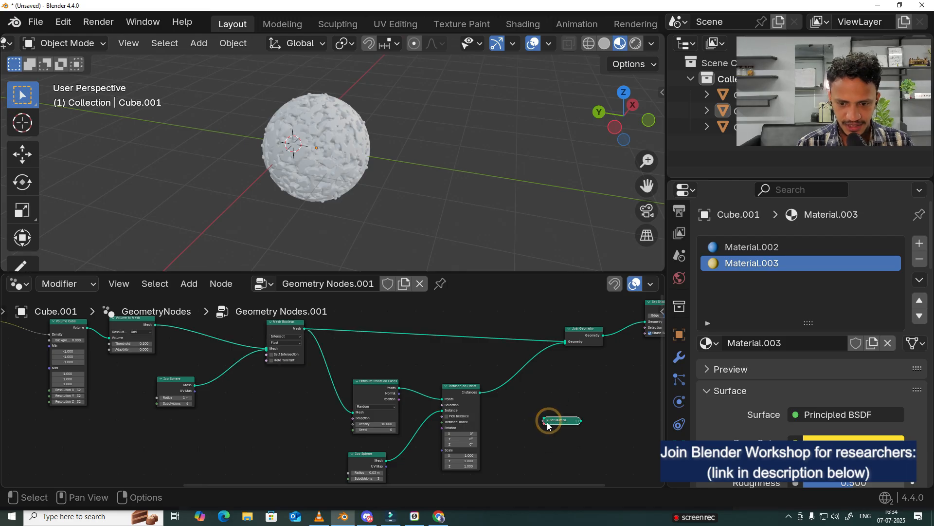
left_click_drag(560, 425, 363, 329)
scroll(440, 369, "up", 3)
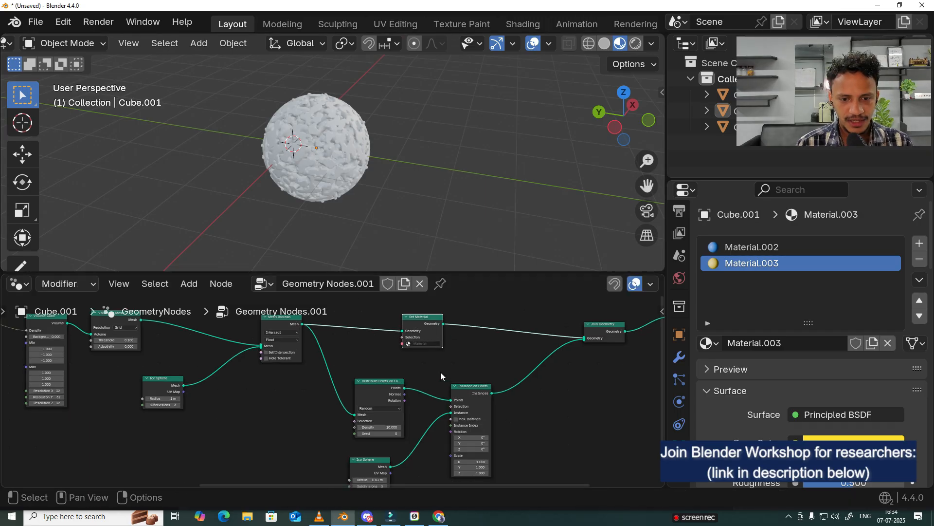
Step: Assign the purple material named Material to the Set Material node and inspect the porous sphere
left_click(436, 366)
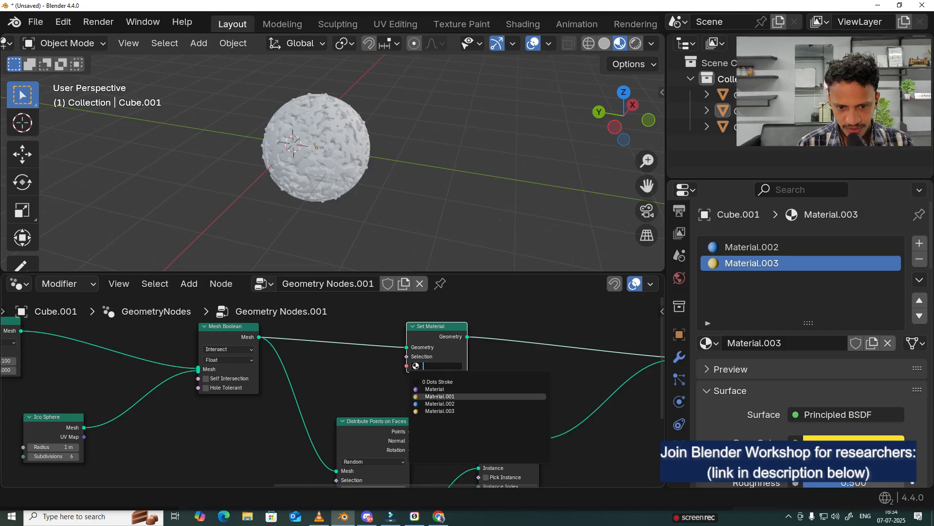
left_click(435, 389)
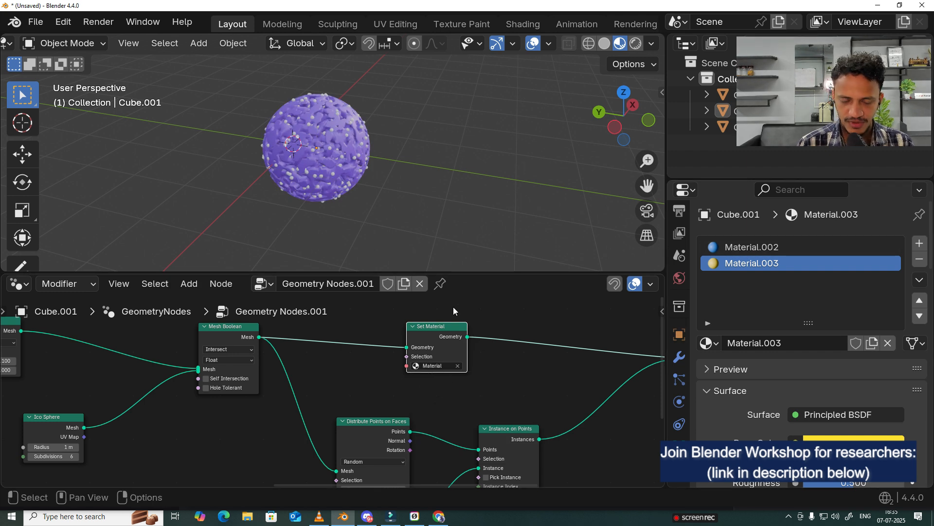
scroll(282, 126, "up", 1)
scroll(282, 127, "up", 3)
middle_click_drag(282, 127, 422, 106)
scroll(417, 197, "down", 3)
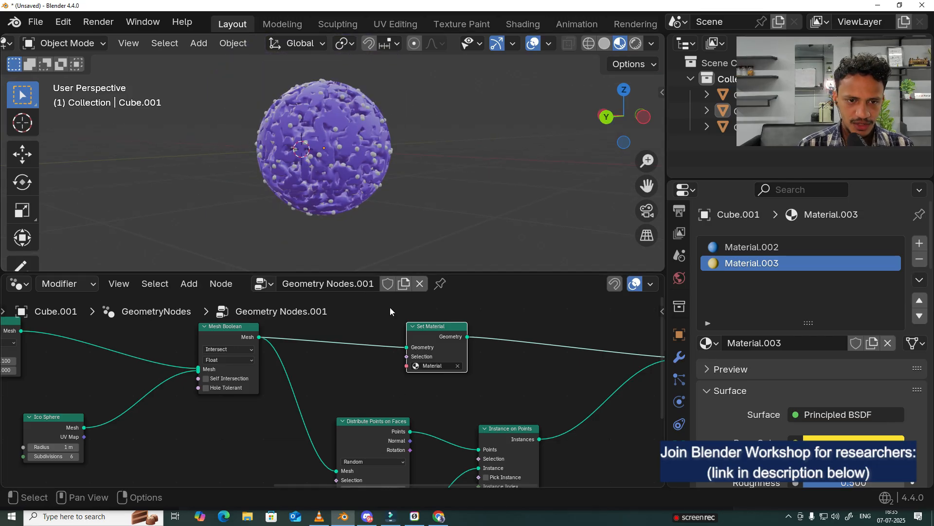
Step: Replace the material in the Set Material node after Mesh Boolean with the yellow Material.001
left_click(458, 365)
left_click(444, 365)
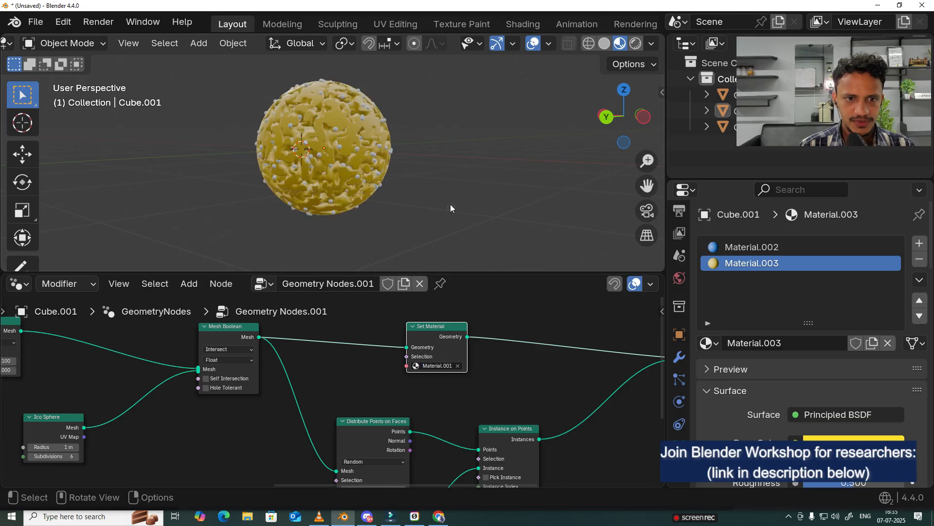
middle_click_drag(449, 205, 423, 238)
scroll(370, 341, "down", 3)
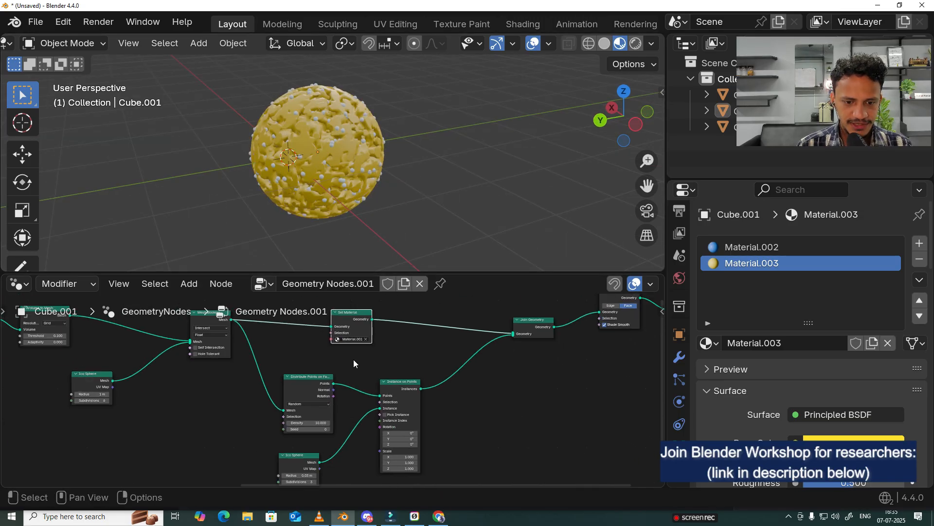
Step: Rearrange the Instance on Points, Distribute Points on Faces, small Ico Sphere and Set Material nodes to free space before Join Geometry
middle_click_drag(512, 367, 448, 370)
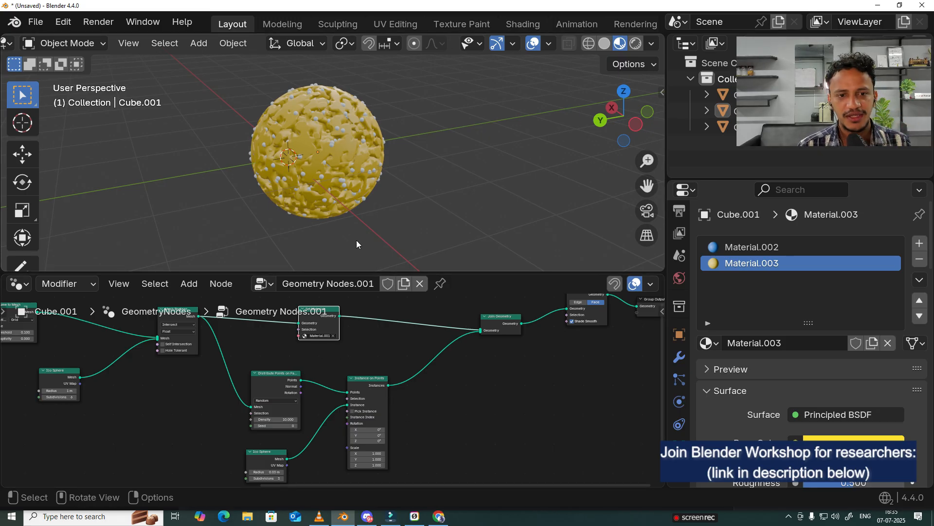
scroll(356, 241, "up", 4)
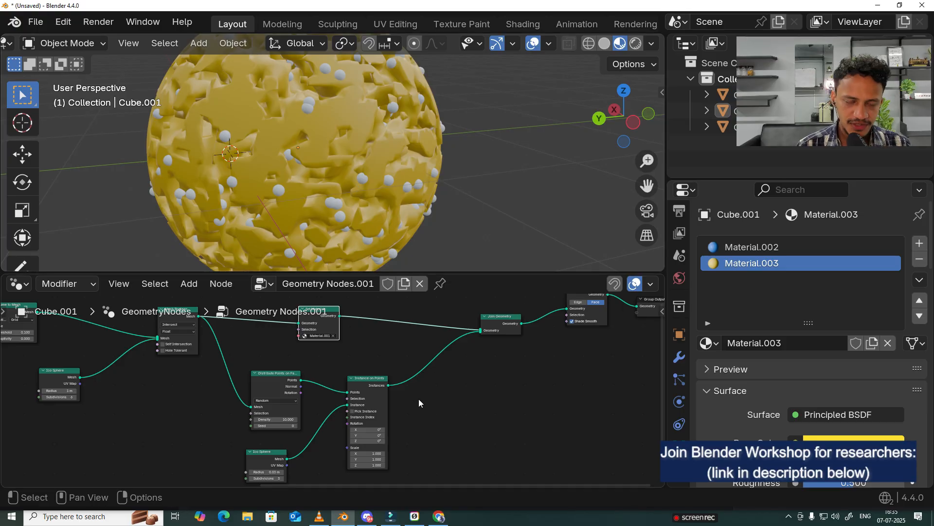
scroll(423, 404, "down", 2)
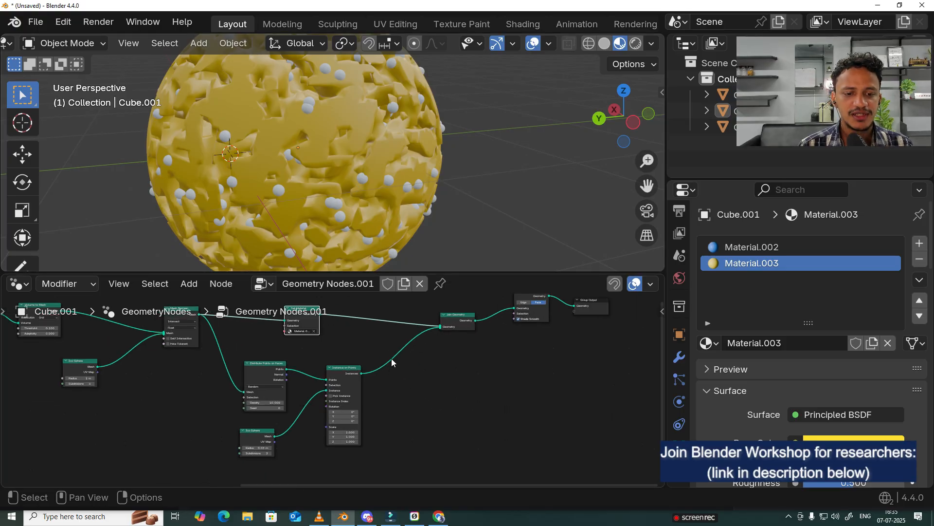
scroll(394, 373, "up", 1)
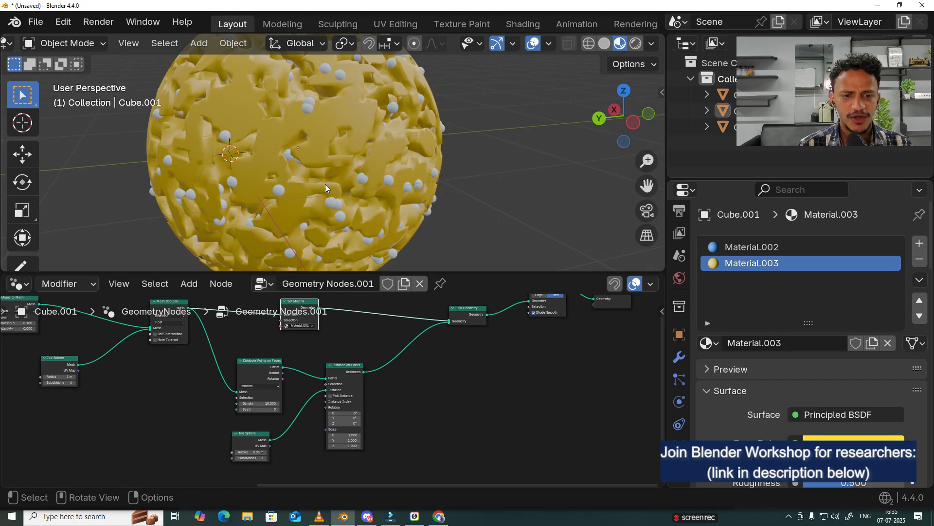
scroll(413, 391, "up", 1)
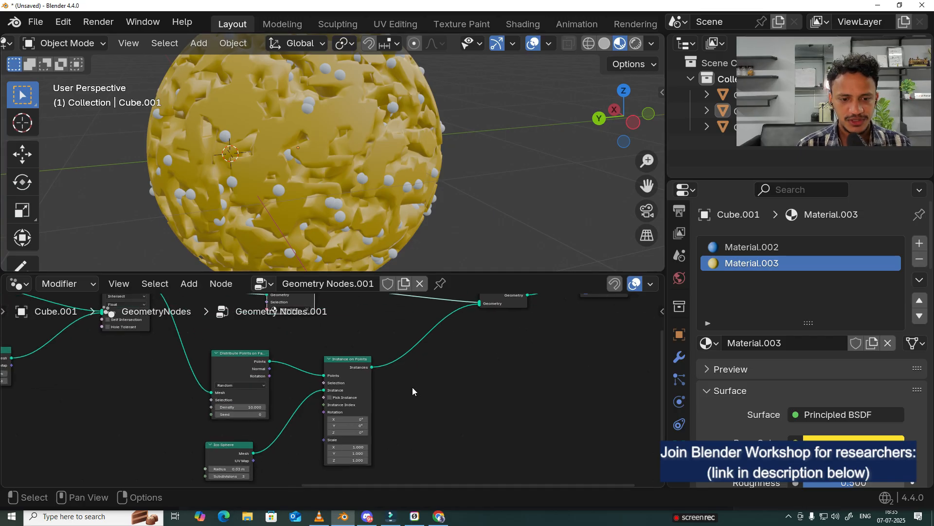
left_click_drag(340, 358, 367, 370)
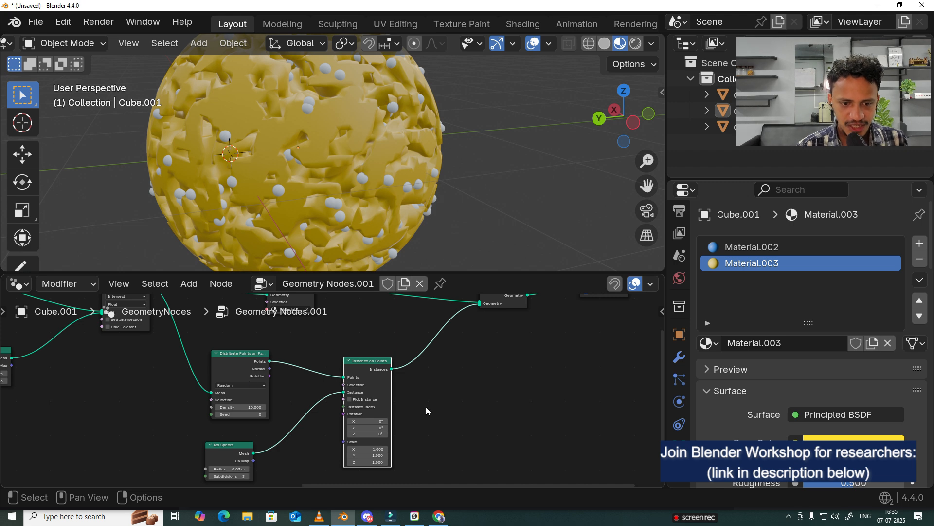
scroll(271, 439, "down", 1)
middle_click_drag(270, 439, 292, 390)
mouse_move(247, 398)
left_mouse_down()
mouse_move(261, 395)
mouse_move(251, 401)
left_mouse_up()
middle_click_drag(314, 359, 317, 409)
left_click_drag(271, 369, 272, 372)
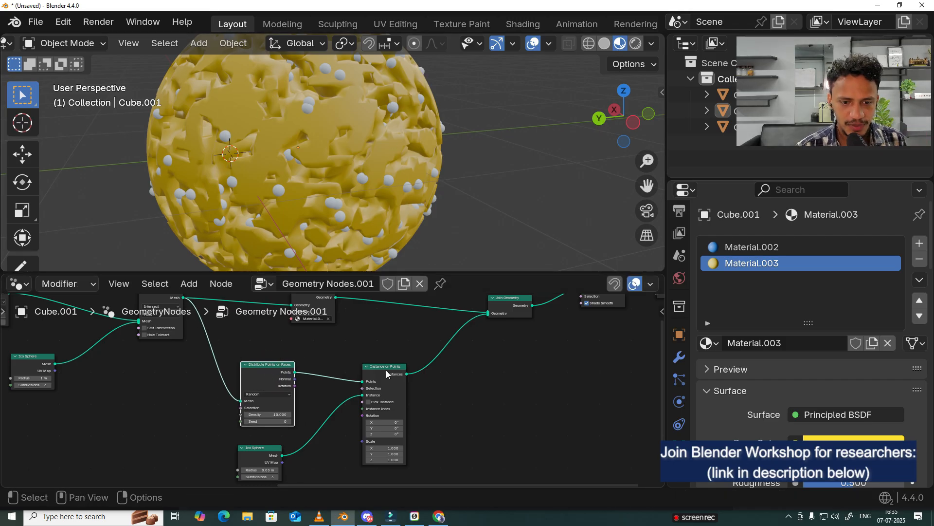
left_click_drag(382, 377, 391, 372)
middle_click_drag(417, 370, 361, 387)
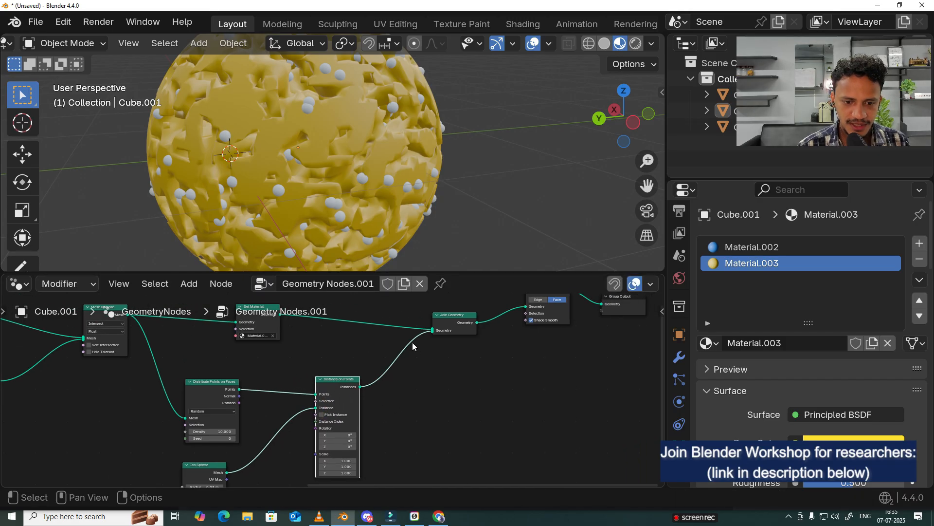
left_click_drag(334, 386, 312, 391)
left_click_drag(266, 323, 265, 325)
scroll(410, 367, "down", 1)
middle_click_drag(419, 375, 413, 400)
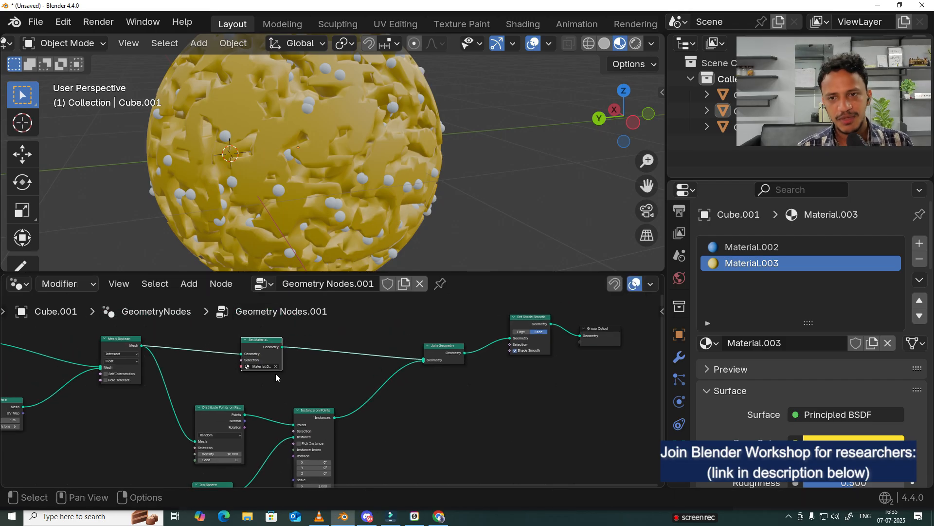
Step: Duplicate the Set Material node and insert the copy between the Instance on Points and Join Geometry nodes
left_click(257, 346)
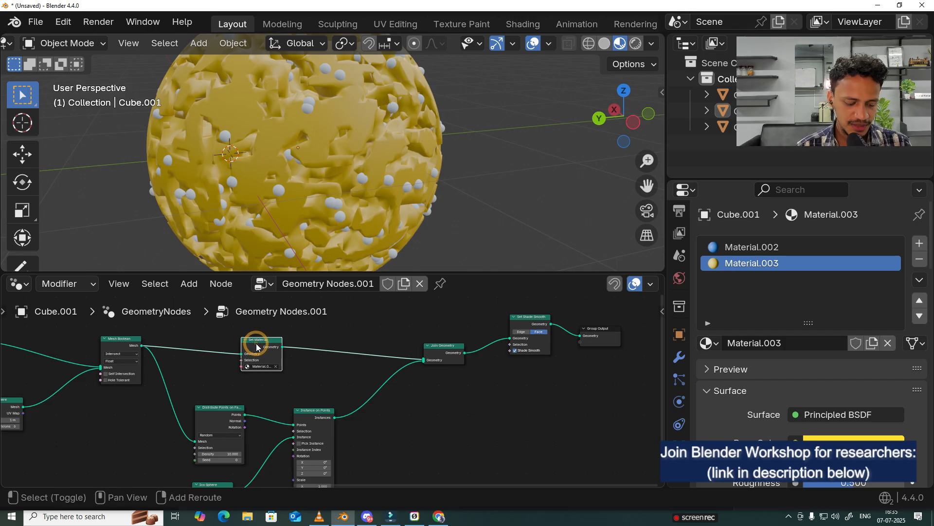
key("shift+d")
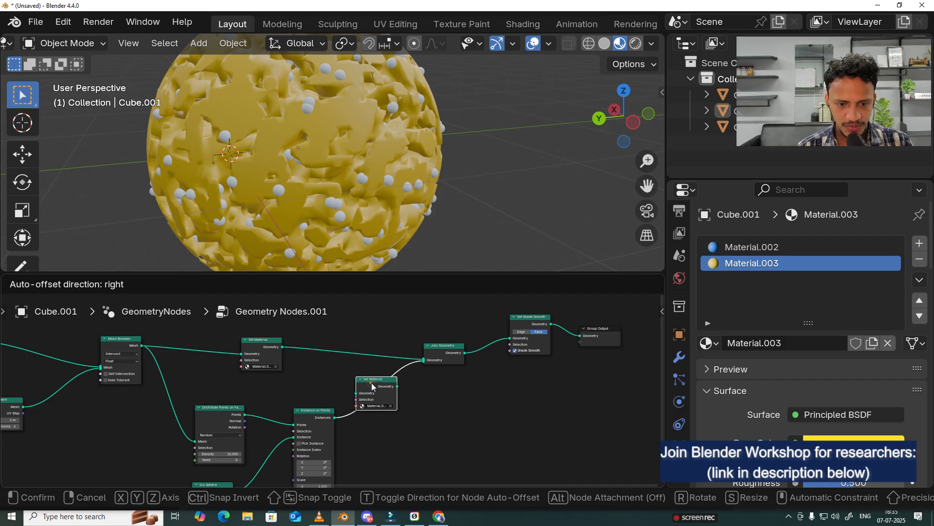
left_click(372, 387)
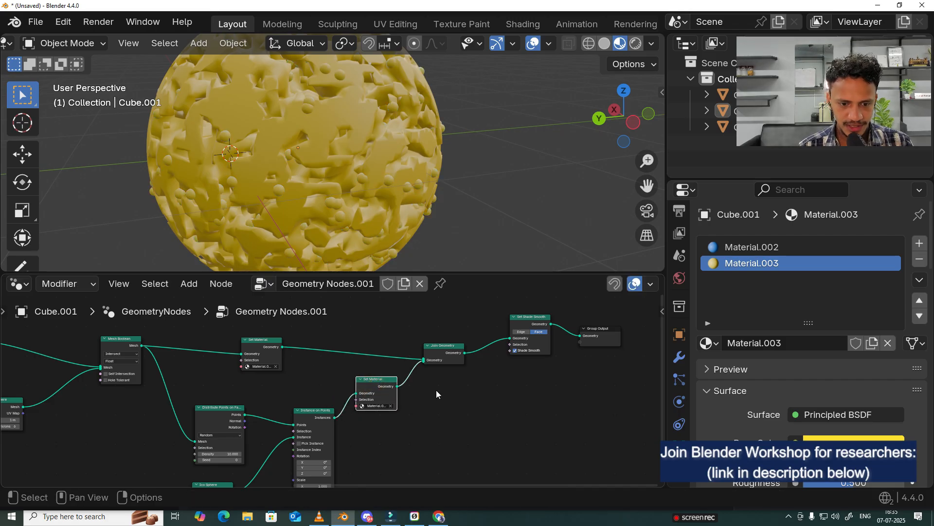
Step: Replace the material in the duplicated Set Material node with the blue Material.002 to color the surface particles
scroll(436, 394, "up", 1)
left_click(390, 405)
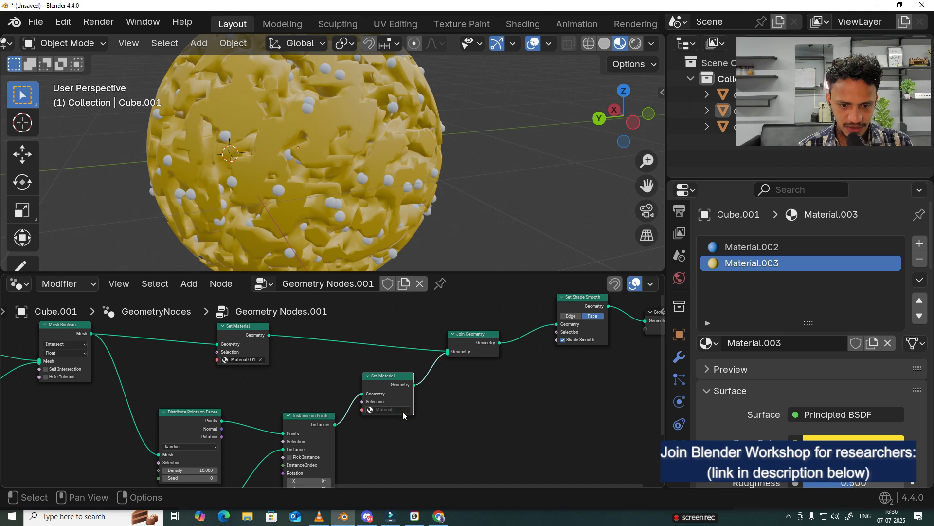
scroll(403, 415, "up", 4)
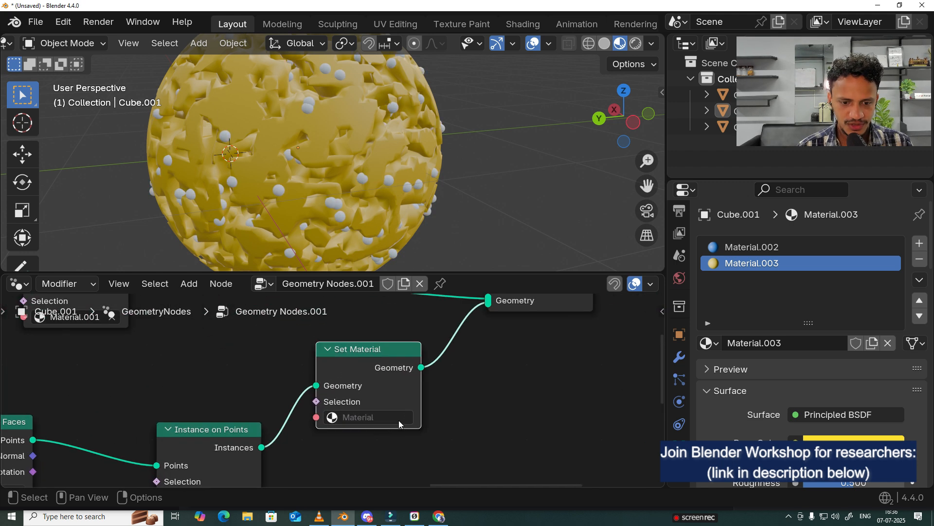
left_click(391, 420)
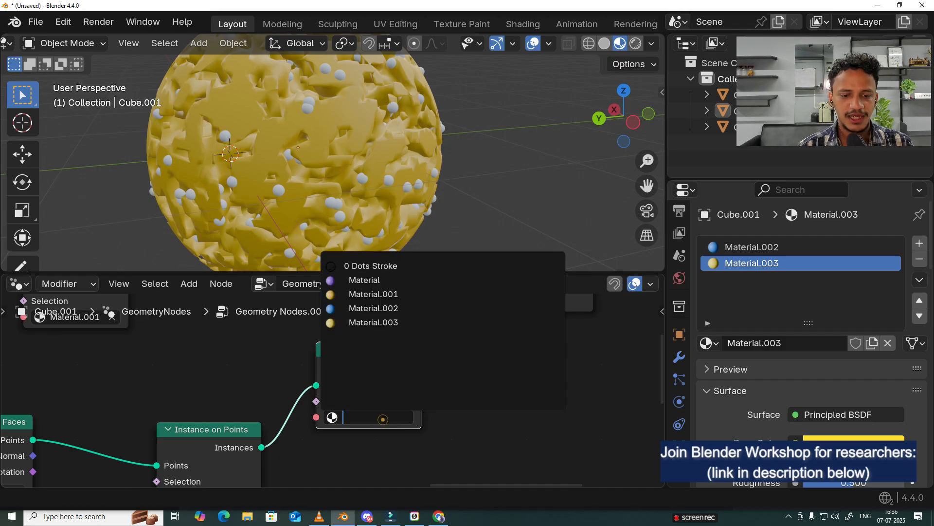
left_click(343, 312)
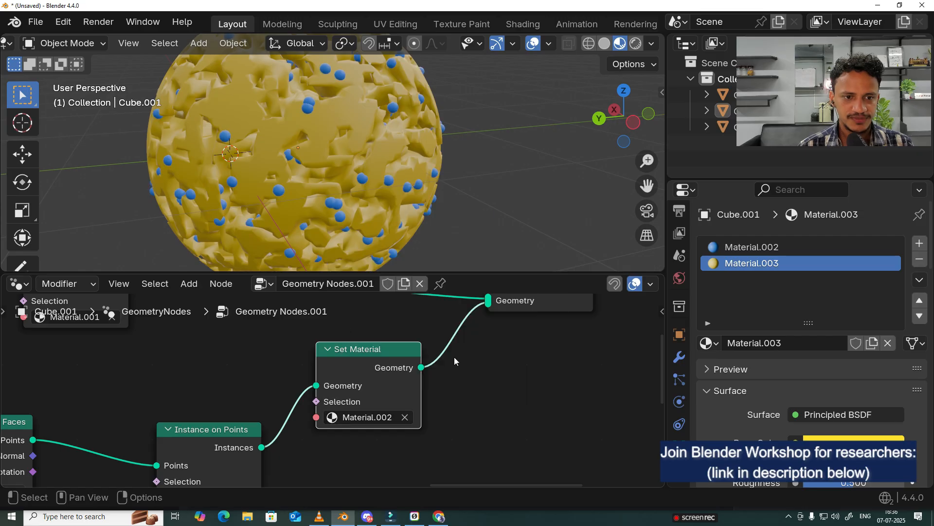
Step: Examine the two-colored sphere from several angles and look over the geometry node tree
scroll(513, 191, "down", 5)
middle_click_drag(513, 191, 443, 188)
scroll(443, 187, "up", 2)
scroll(313, 449, "down", 7)
middle_click_drag(313, 449, 386, 409)
scroll(335, 433, "down", 4)
middle_click_drag(336, 433, 526, 339)
scroll(312, 391, "up", 6)
scroll(311, 392, "down", 7)
middle_click_drag(292, 411, 351, 453)
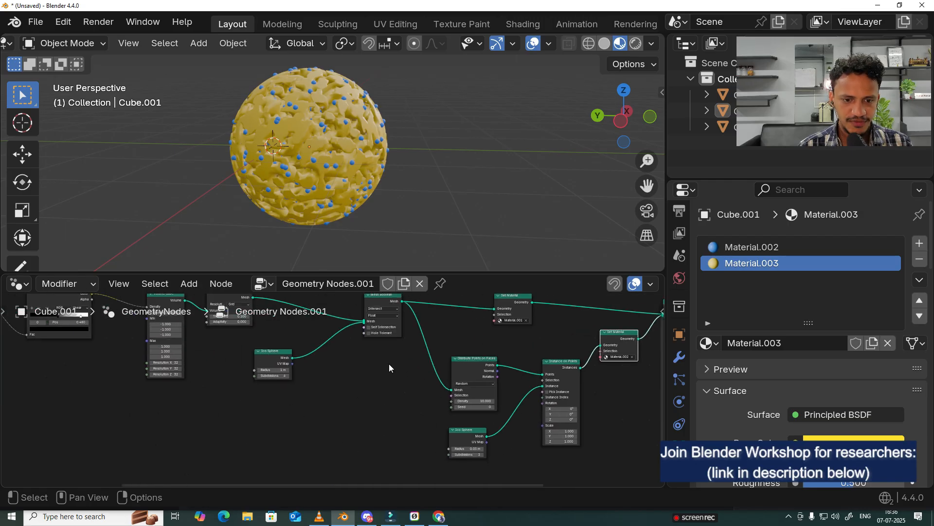
middle_click_drag(389, 364, 402, 405)
scroll(329, 136, "up", 3)
middle_click_drag(329, 137, 230, 168)
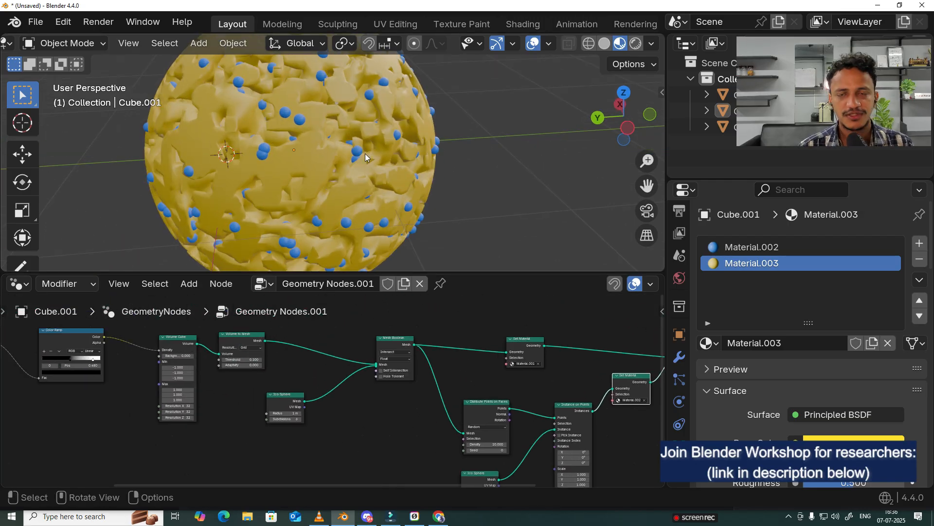
Step: Set the radius of the Ico Sphere feeding the Instance on Points node to 0.06 m
middle_click_drag(434, 424, 355, 366)
scroll(355, 366, "up", 5)
middle_click_drag(425, 413, 355, 426)
scroll(215, 344, "up", 3)
scroll(348, 414, "up", 4)
left_click_drag(276, 403, 297, 390)
left_click(311, 440)
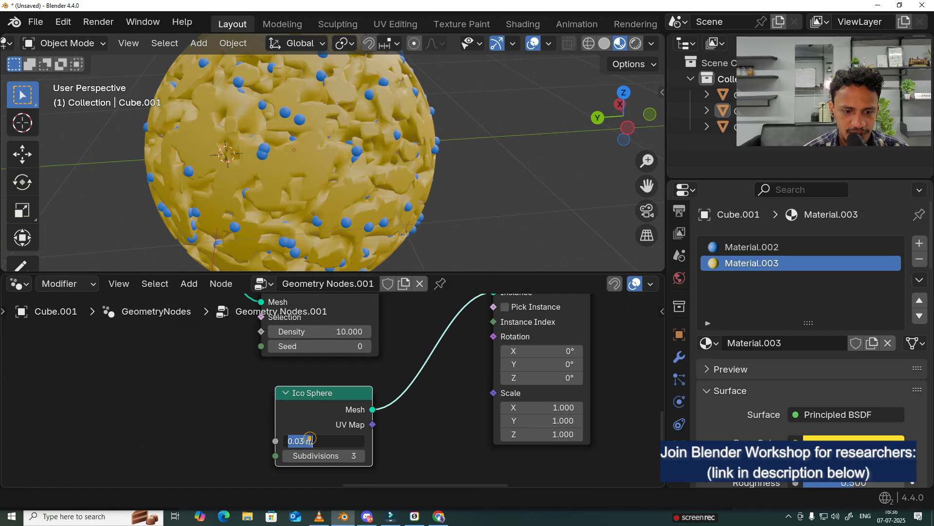
type("0")
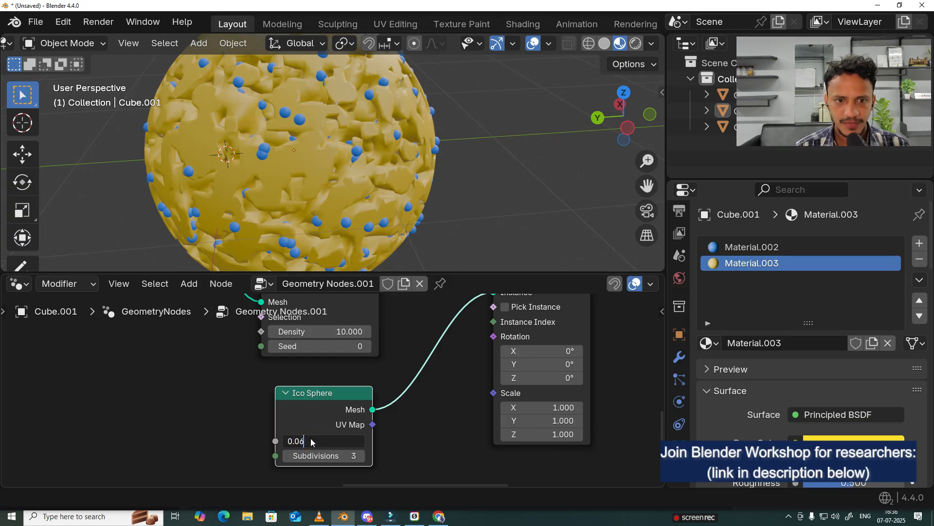
key("Return")
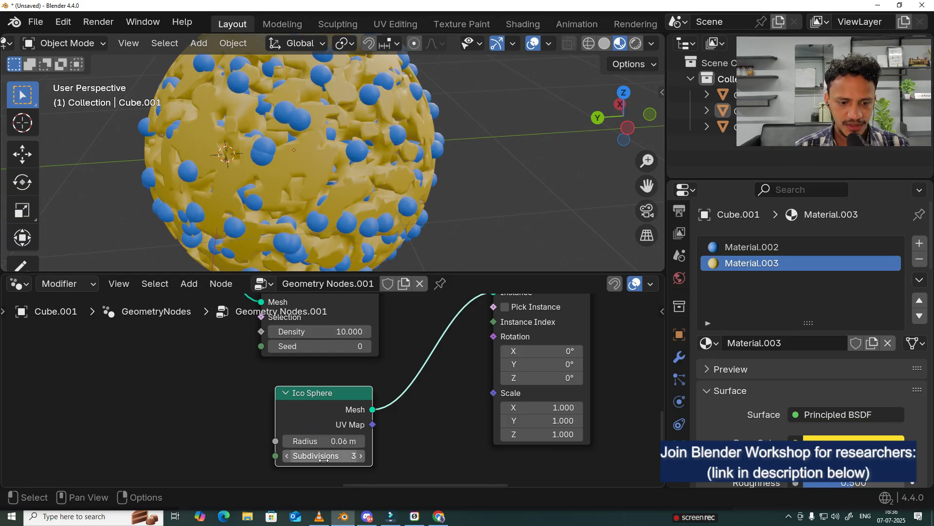
scroll(407, 403, "down", 2)
scroll(365, 228, "down", 4)
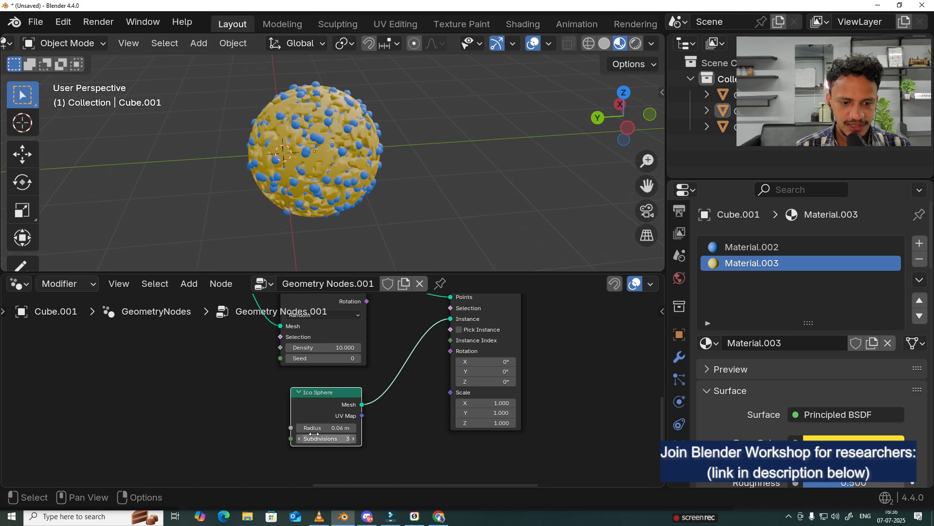
Step: Set the density of the Distribute Points on Faces node to 5
left_click(429, 451)
scroll(410, 383, "down", 1)
middle_click_drag(409, 383, 408, 413)
middle_click_drag(395, 355, 432, 411)
middle_click_drag(369, 391, 370, 385)
left_click_drag(370, 376, 382, 352)
scroll(374, 405, "up", 3)
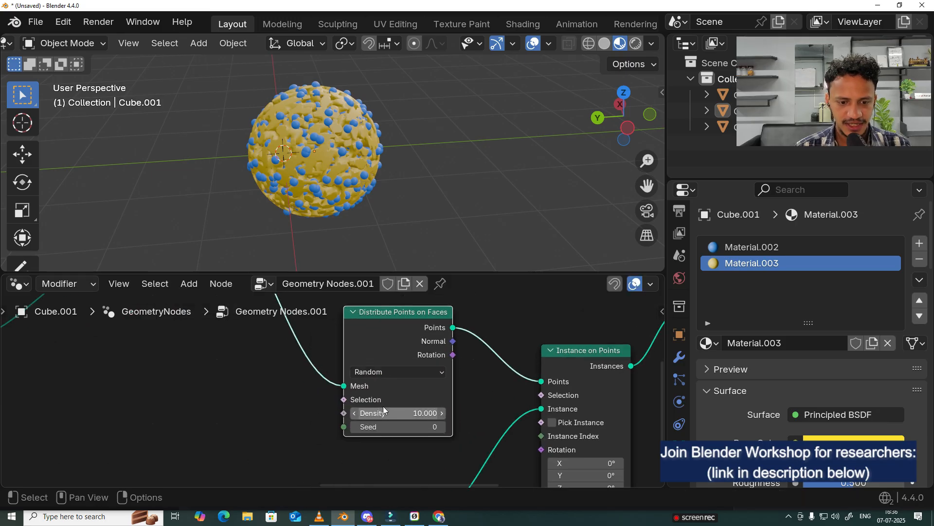
double_click(354, 385)
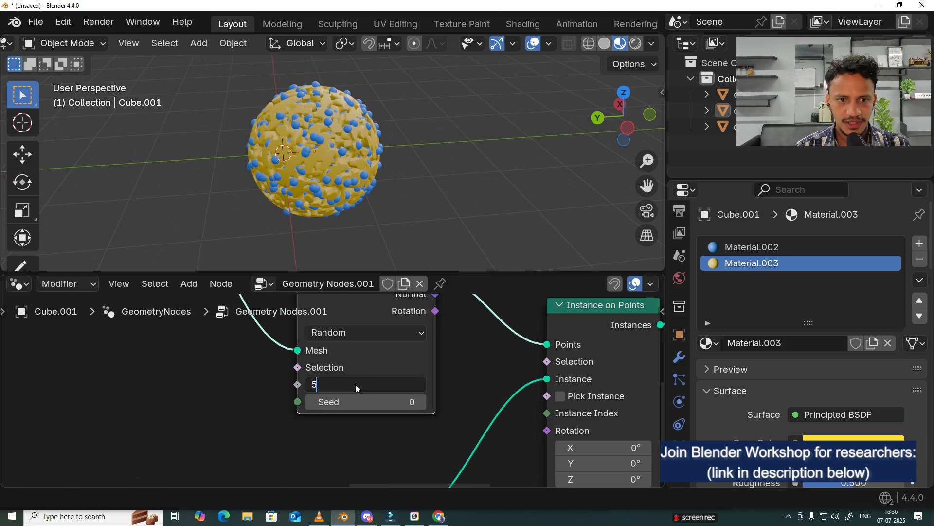
key("Return")
scroll(353, 186, "up", 2)
middle_click_drag(354, 186, 133, 183)
scroll(305, 189, "up", 10)
scroll(340, 167, "down", 10)
middle_click_drag(344, 169, 364, 157)
scroll(384, 370, "down", 5)
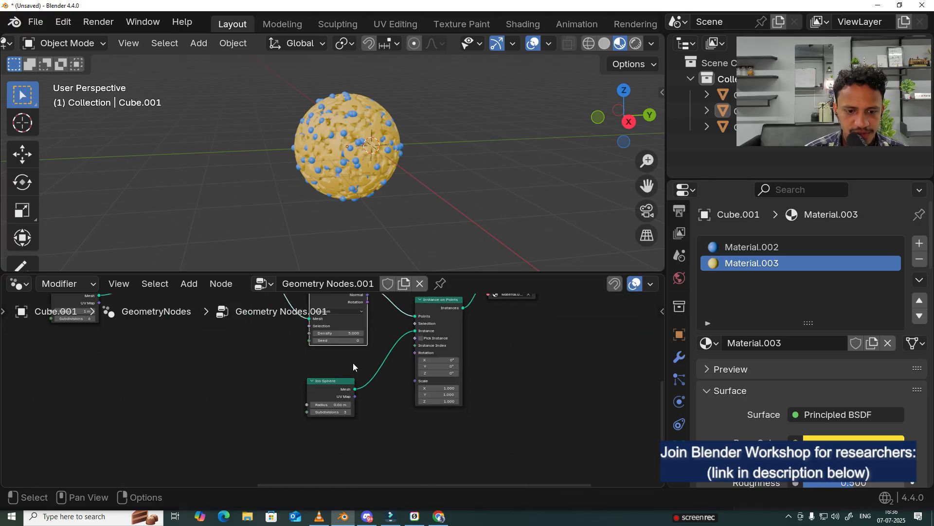
Step: Set the radius of the Ico Sphere feeding the Instance on Points node to 0.04 m
scroll(353, 367, "up", 3)
left_click(324, 413)
type("0.04")
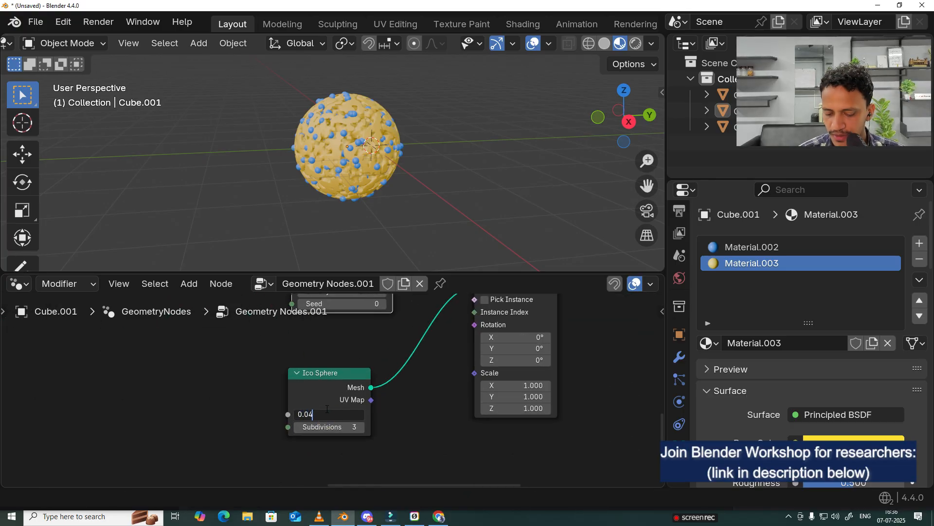
key("Return")
scroll(411, 141, "up", 4)
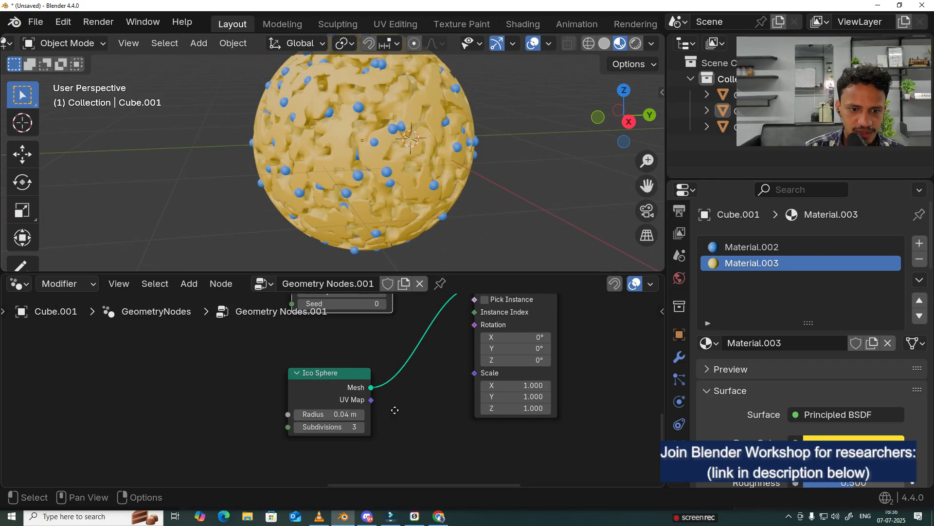
Step: Set the density of the Distribute Points on Faces node to 12
middle_click_drag(395, 411, 400, 443)
left_click(331, 324)
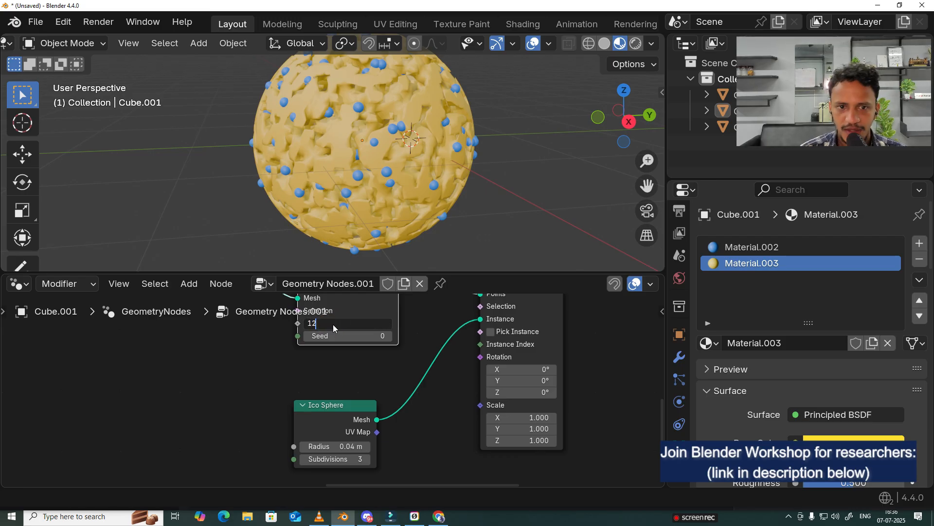
key("Return")
scroll(447, 115, "down", 5)
scroll(435, 173, "up", 3)
Step: Duplicate the nanoparticle, place the copy beside the original, and make the copy's geometry node tree a single-user copy
middle_click_drag(448, 115, 392, 152)
left_click(402, 179)
scroll(392, 151, "down", 3)
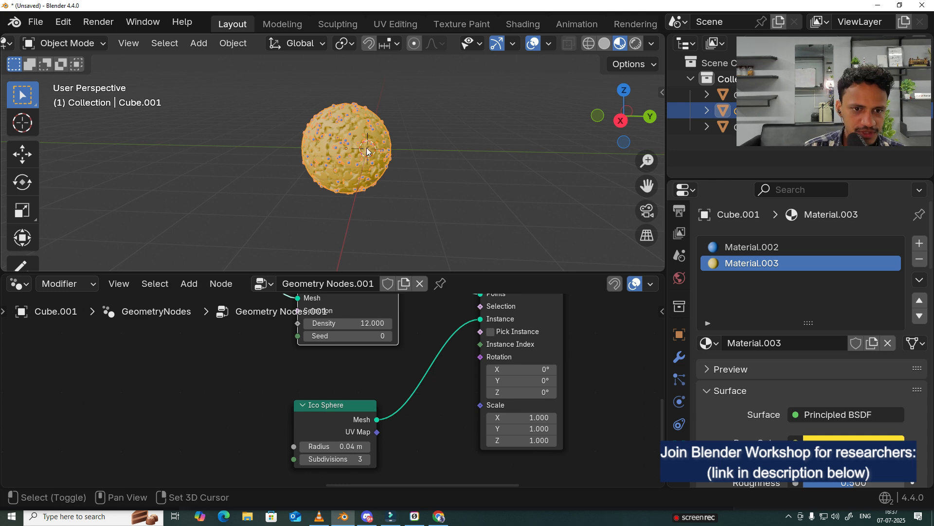
key("shift+d")
left_click(351, 144)
middle_click_drag(351, 144, 490, 216)
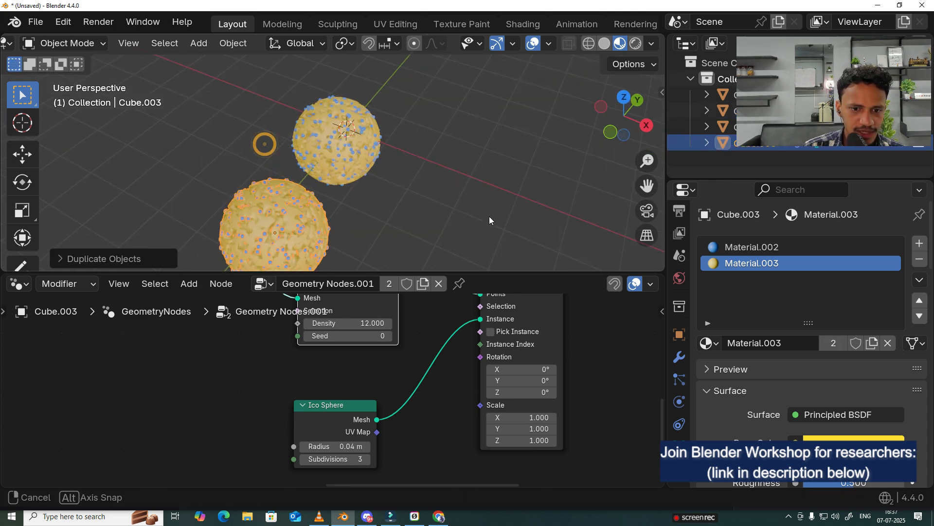
left_click(425, 285)
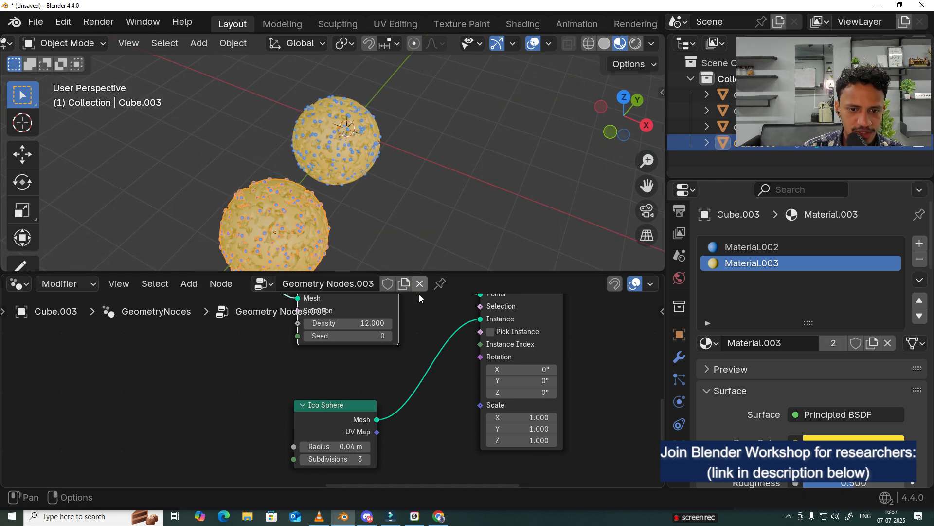
Step: Cut the duplicated nanoparticle in half by setting the Volume Cube node's Max X to 0
scroll(427, 347, "down", 8)
middle_click_drag(299, 353, 504, 437)
scroll(210, 405, "up", 4)
middle_click_drag(211, 405, 393, 389)
middle_click_drag(460, 419, 206, 413)
scroll(254, 422, "up", 2)
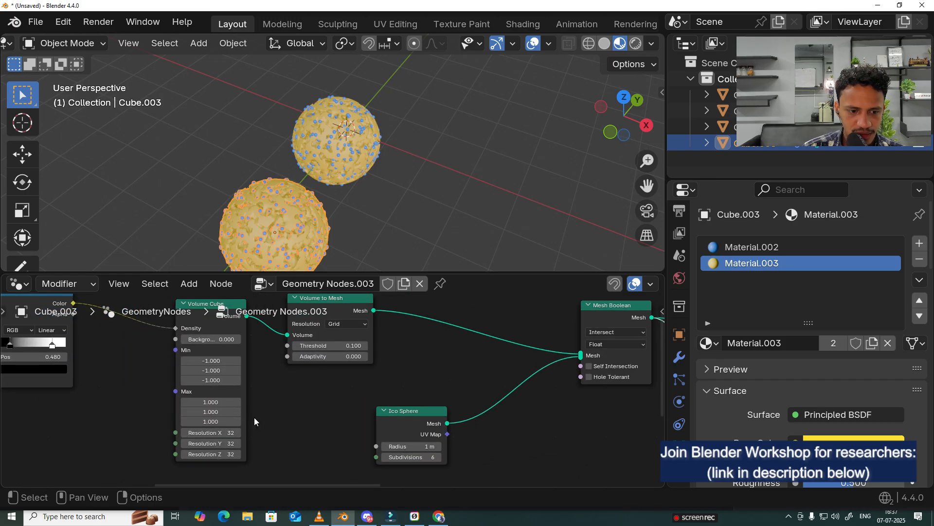
left_click(207, 402)
left_click_drag(210, 402, 132, 402)
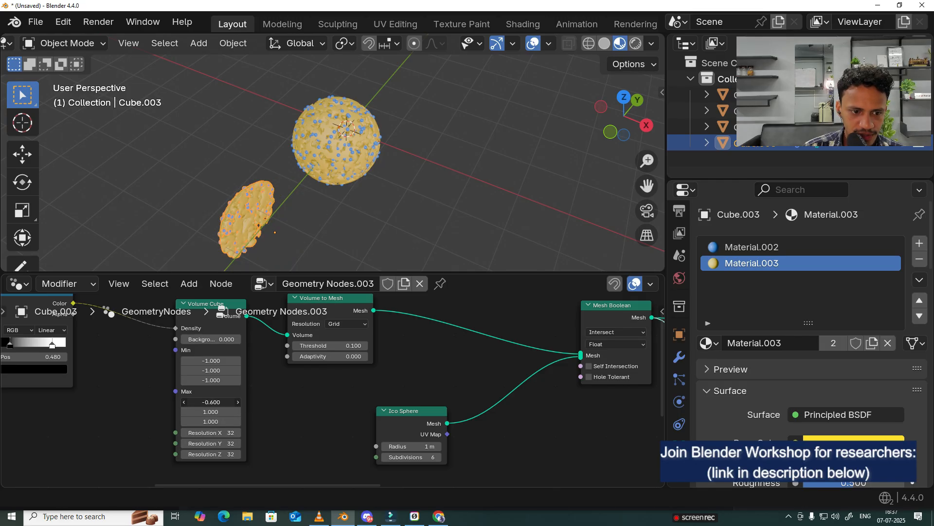
left_click_drag(211, 402, 229, 402)
middle_click_drag(428, 204, 190, 176)
scroll(432, 220, "up", 3)
middle_click_drag(248, 140, 351, 145)
scroll(352, 200, "up", 3)
scroll(335, 387, "down", 3)
Step: Set the Voronoi Texture node's Scale to 2 in the halved nanoparticle's node tree
middle_click_drag(261, 373, 403, 381)
scroll(262, 402, "up", 1)
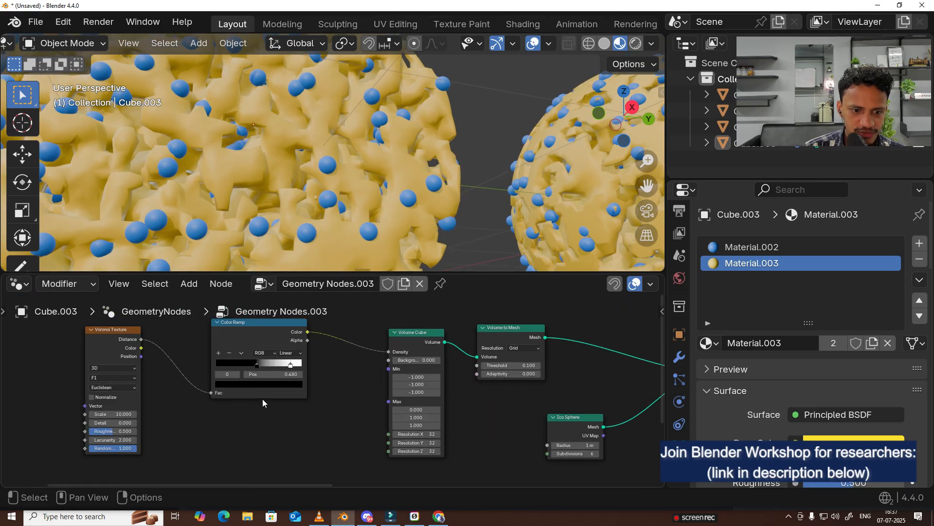
scroll(264, 371, "up", 2)
left_click(236, 392)
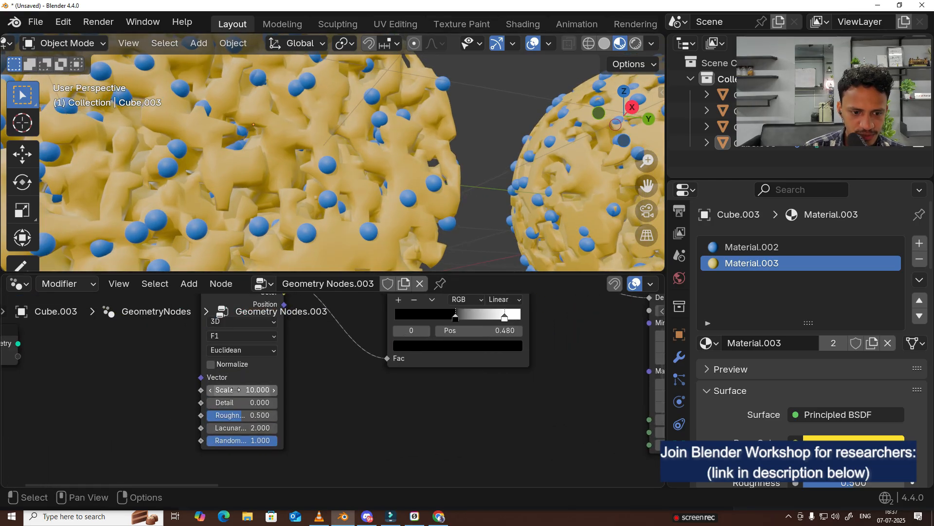
type("2")
key("Return")
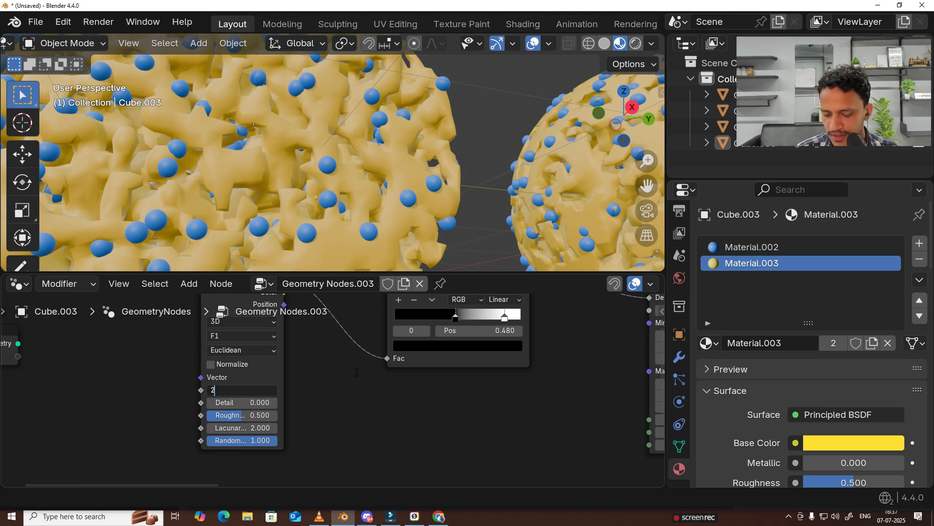
scroll(358, 215, "down", 4)
middle_click_drag(359, 215, 381, 55)
scroll(386, 78, "down", 3)
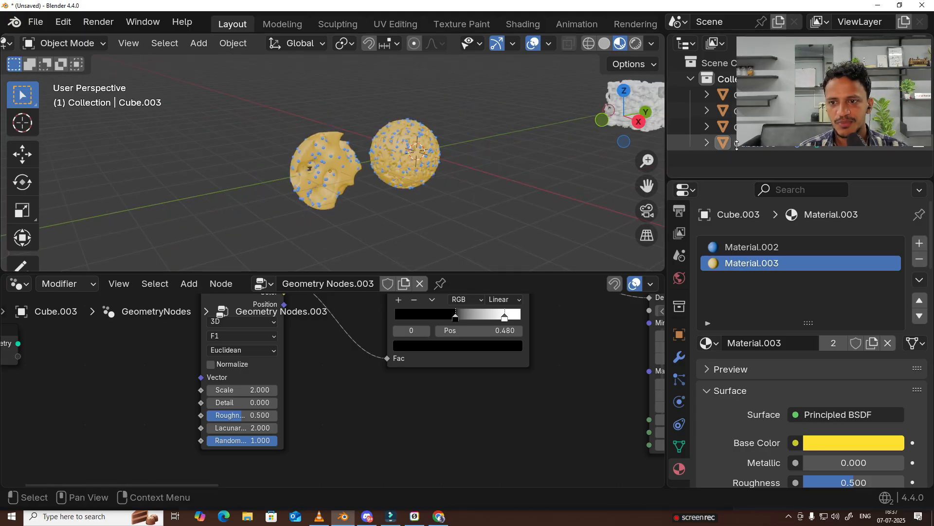